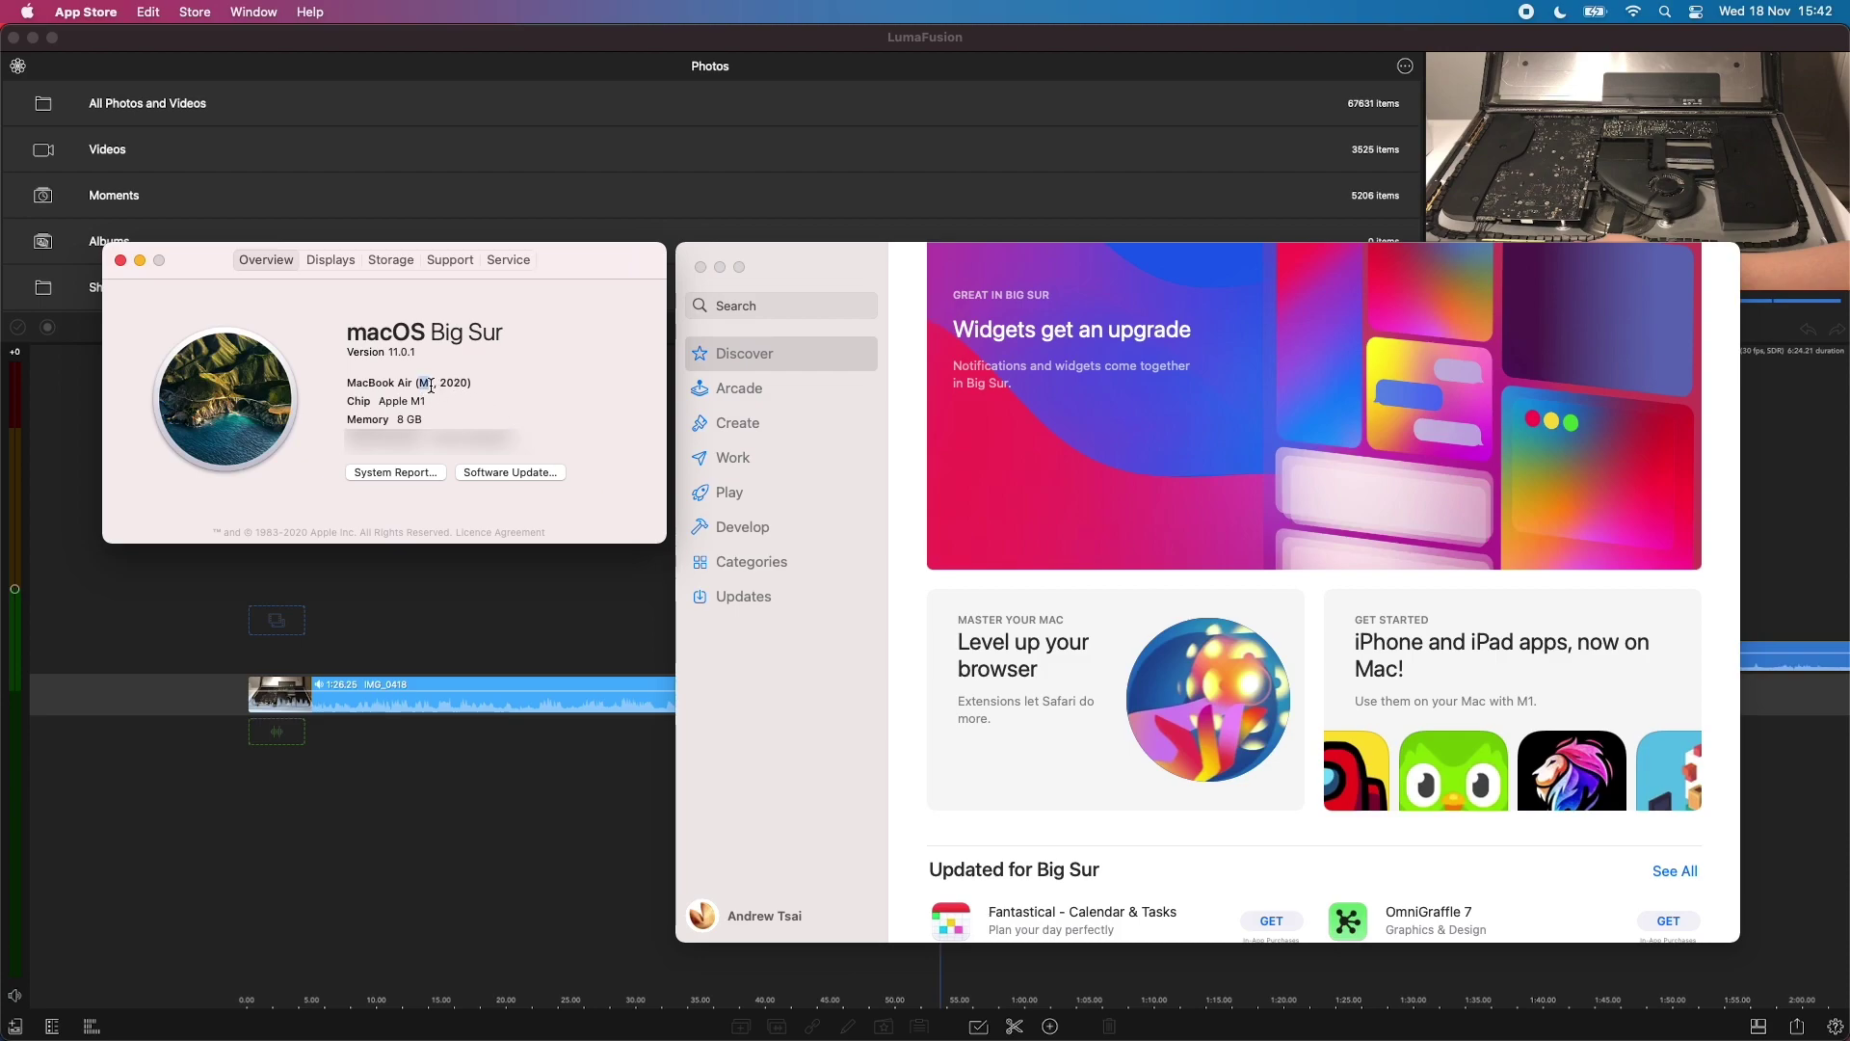
Search the App Store for 'genshin impact' and compare its iPhone & iPad and Mac app results
drag(431, 386, 435, 385)
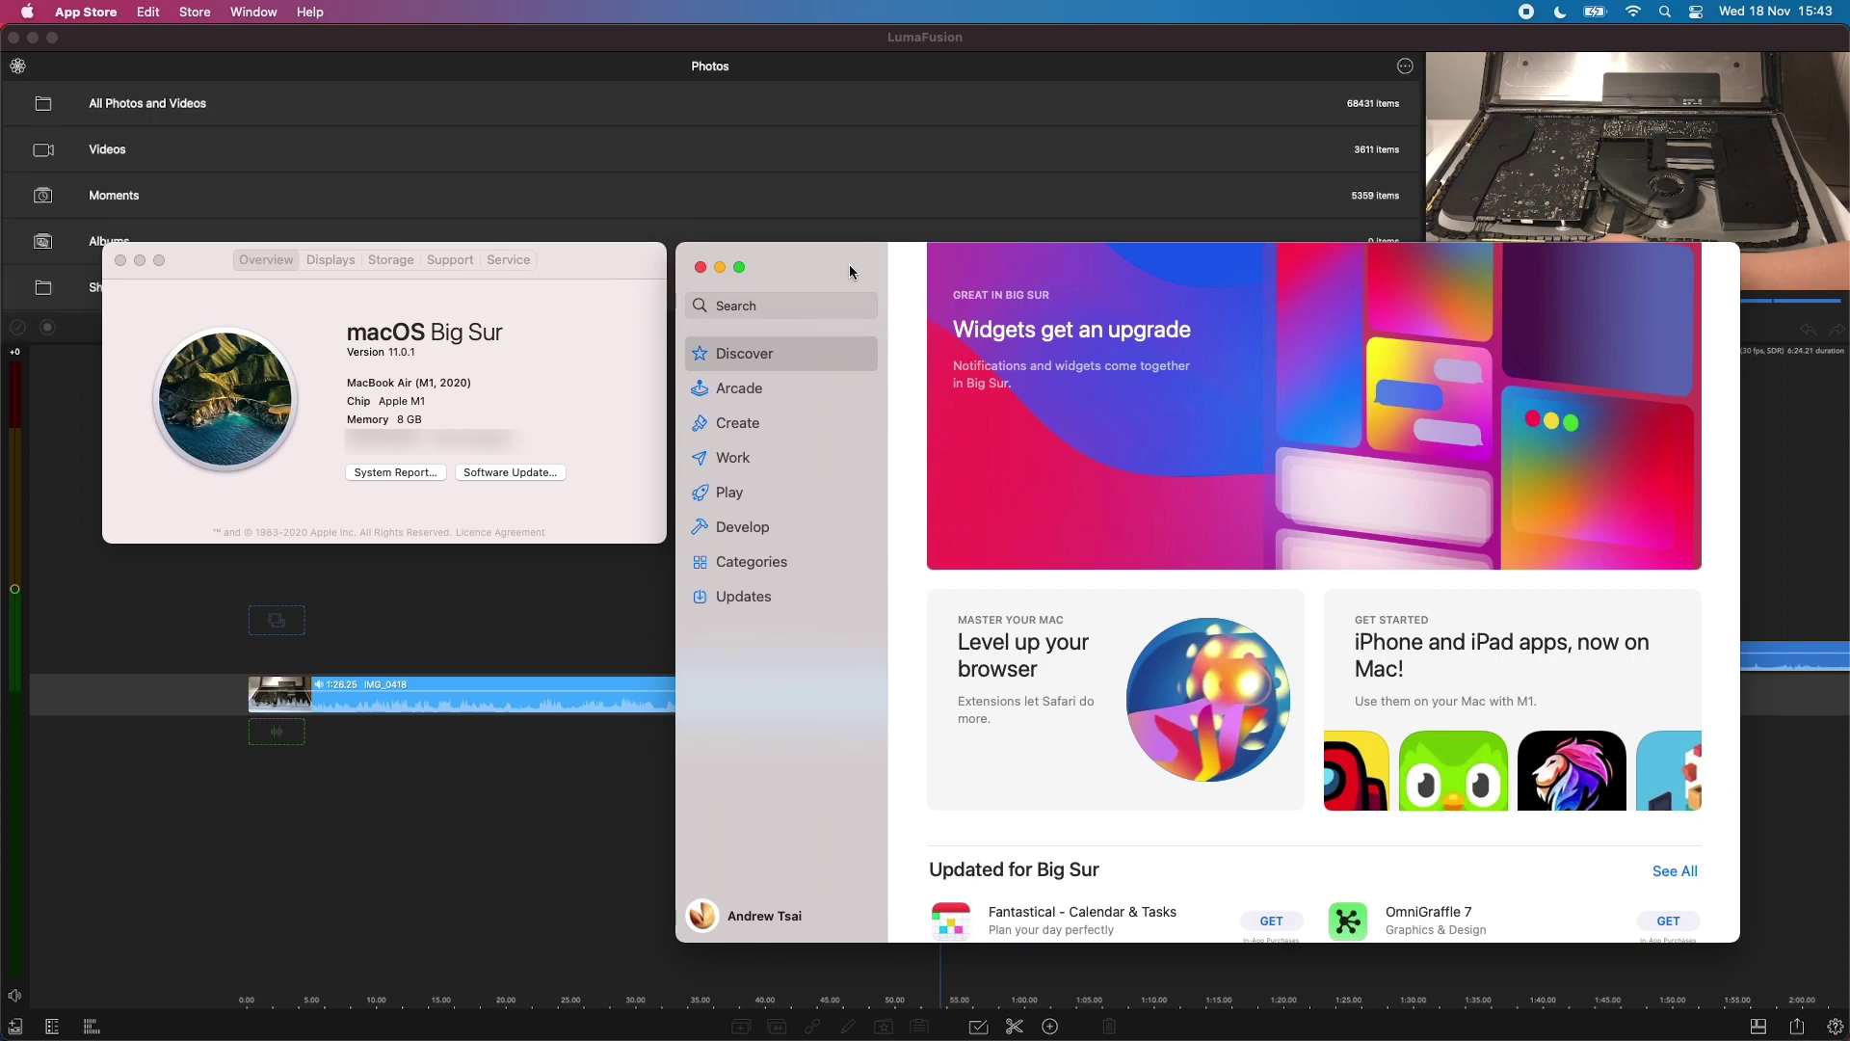
text(genshin impact)
key(Return)
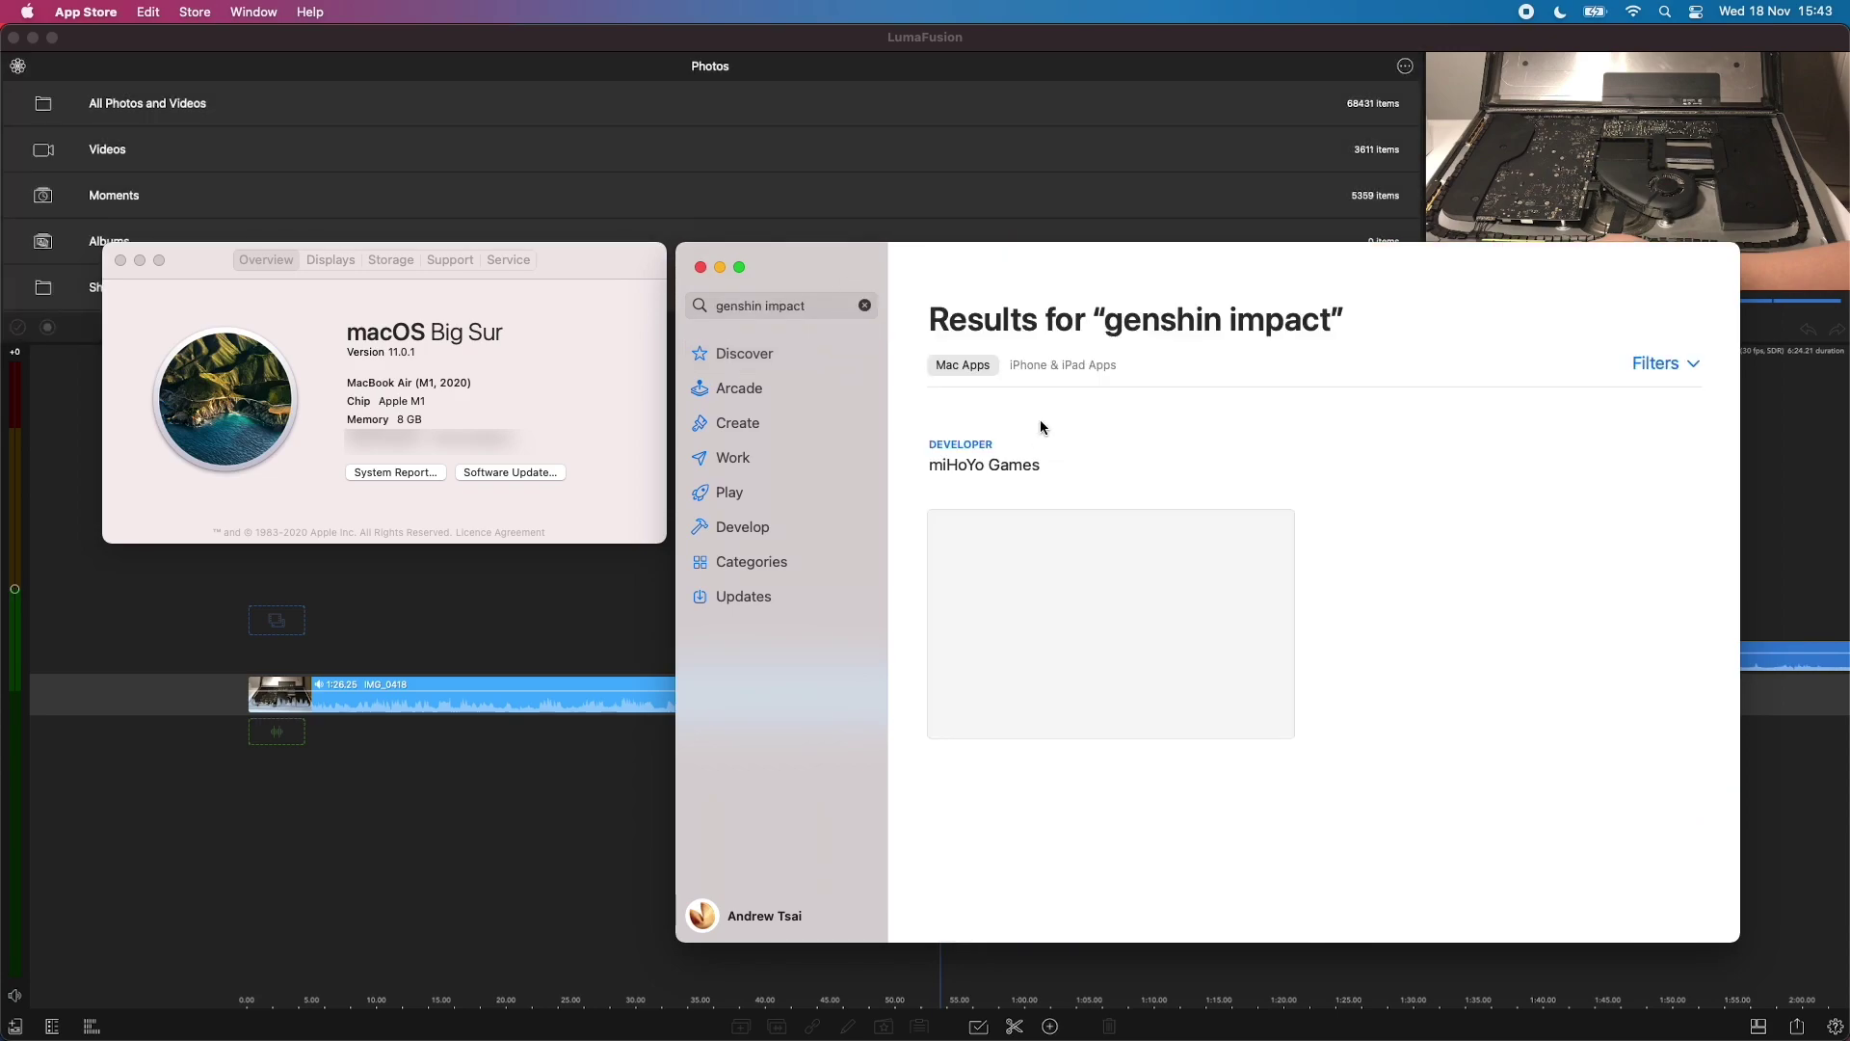
click(1031, 366)
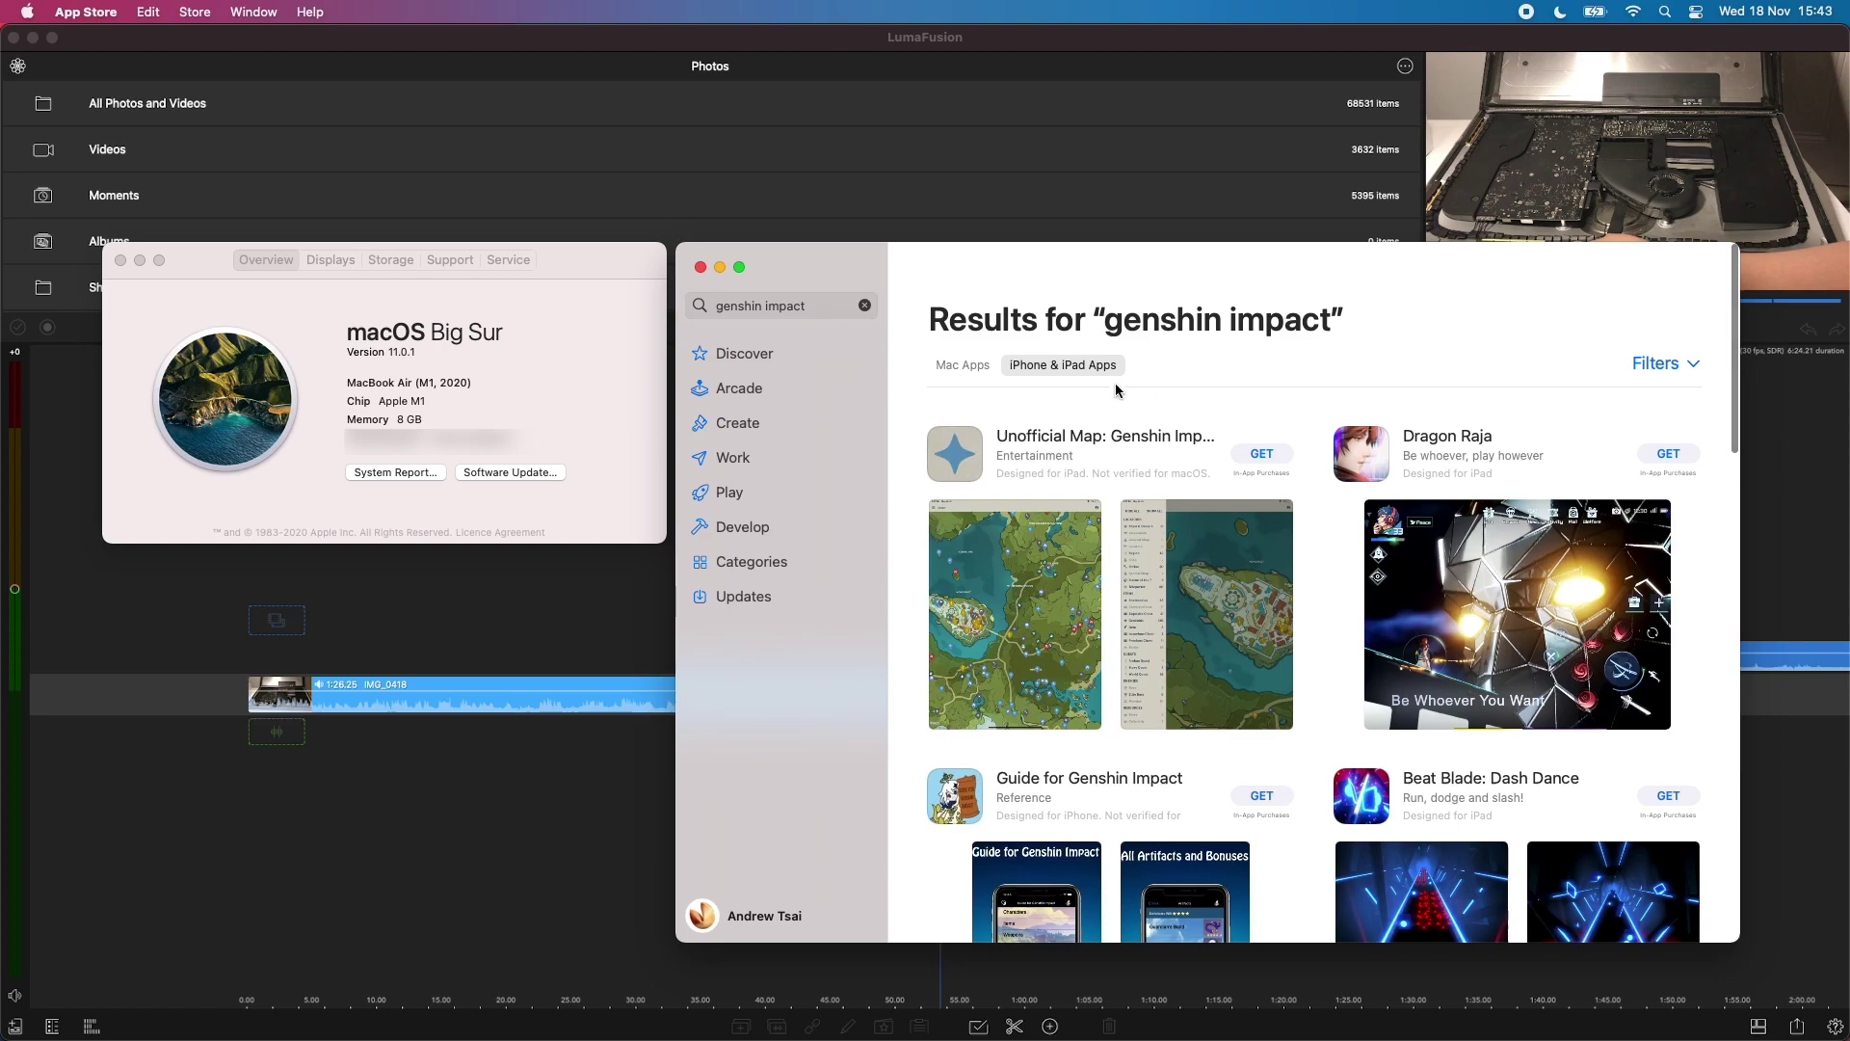
click(955, 365)
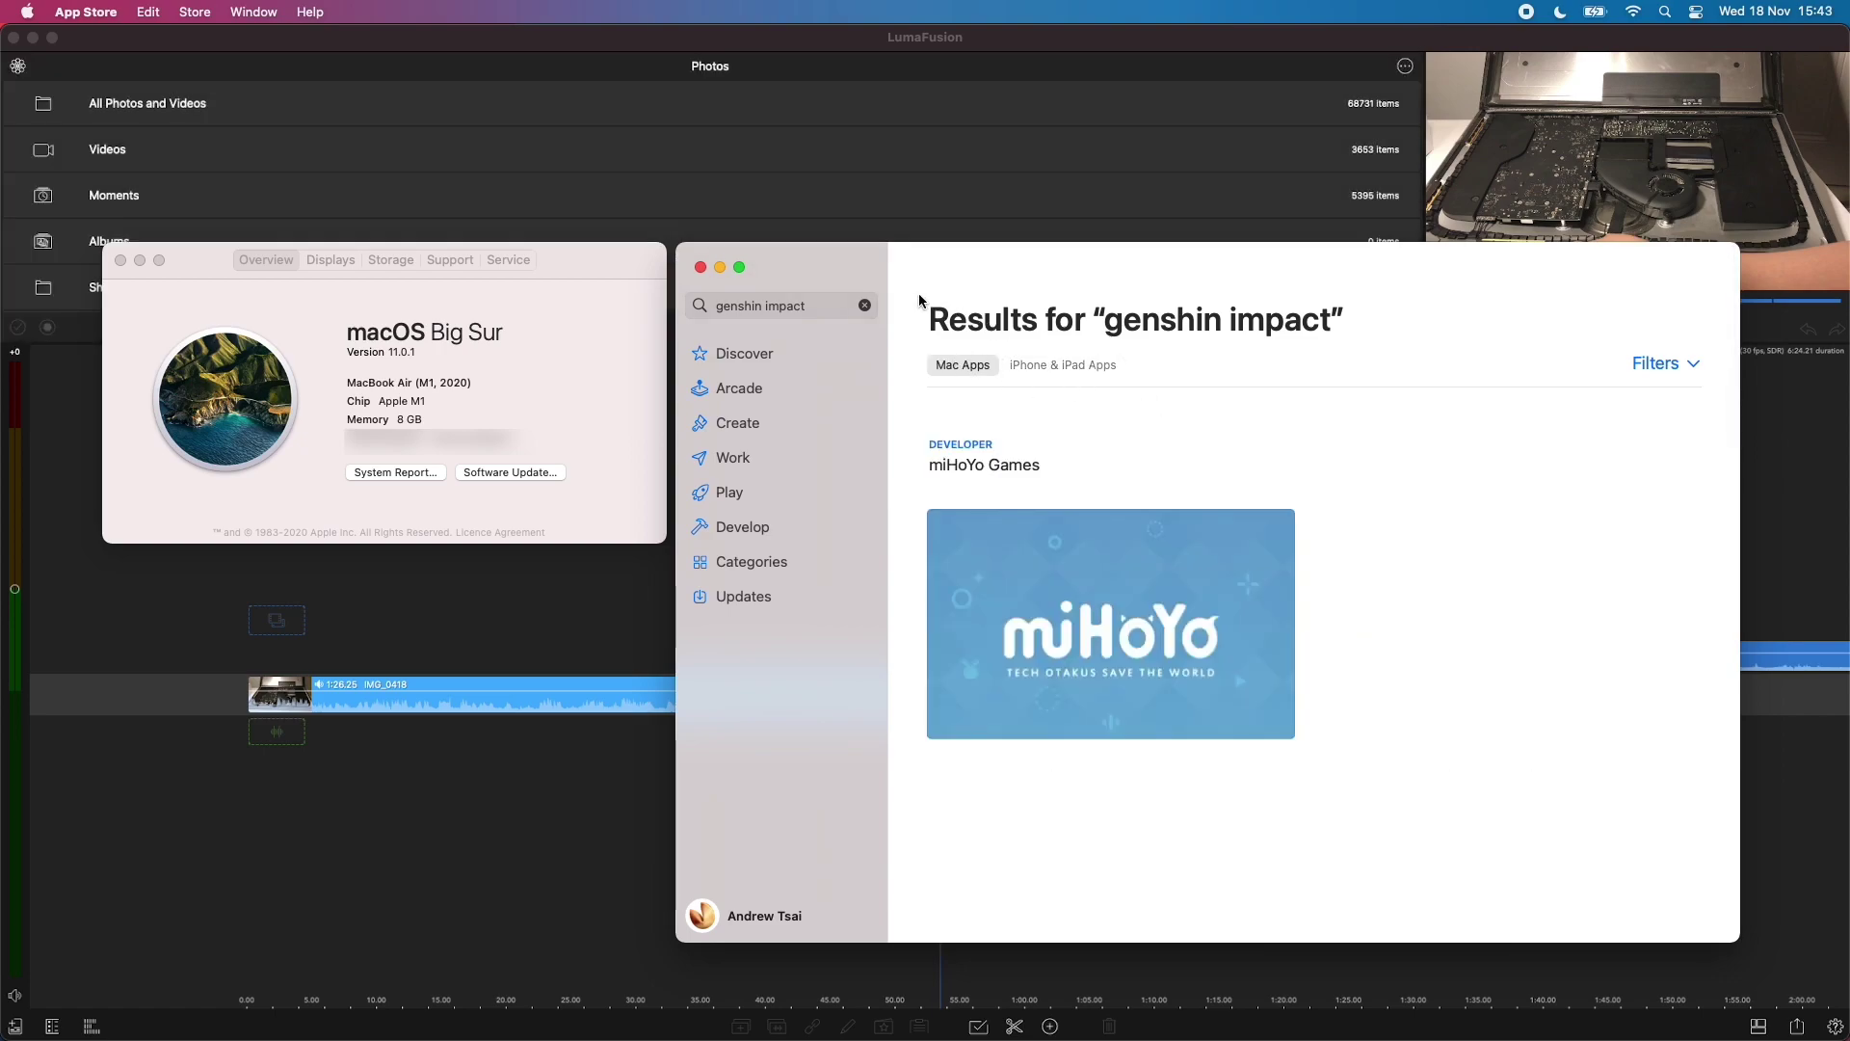
Replace the query with 'lumafusion' and show the iPhone & iPad app results
click(815, 307)
key(super+a)
text(l)
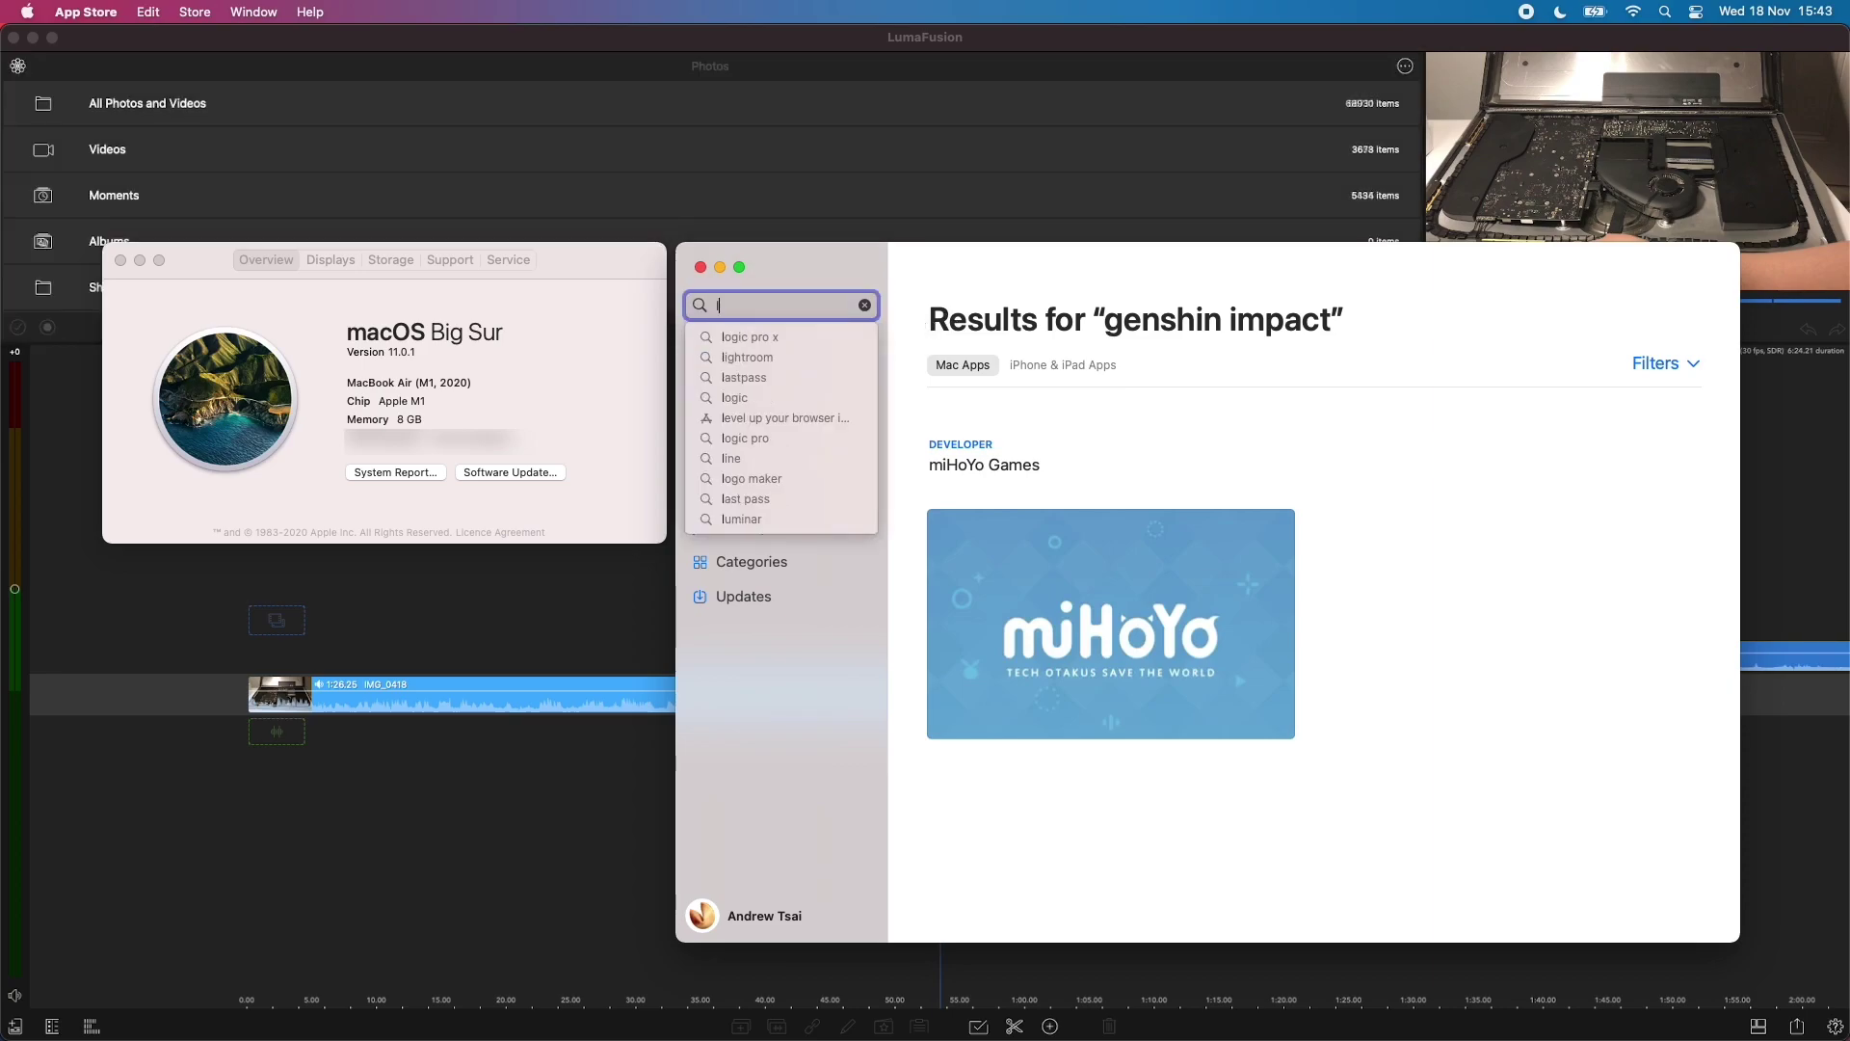
text(umafusion)
key(Return)
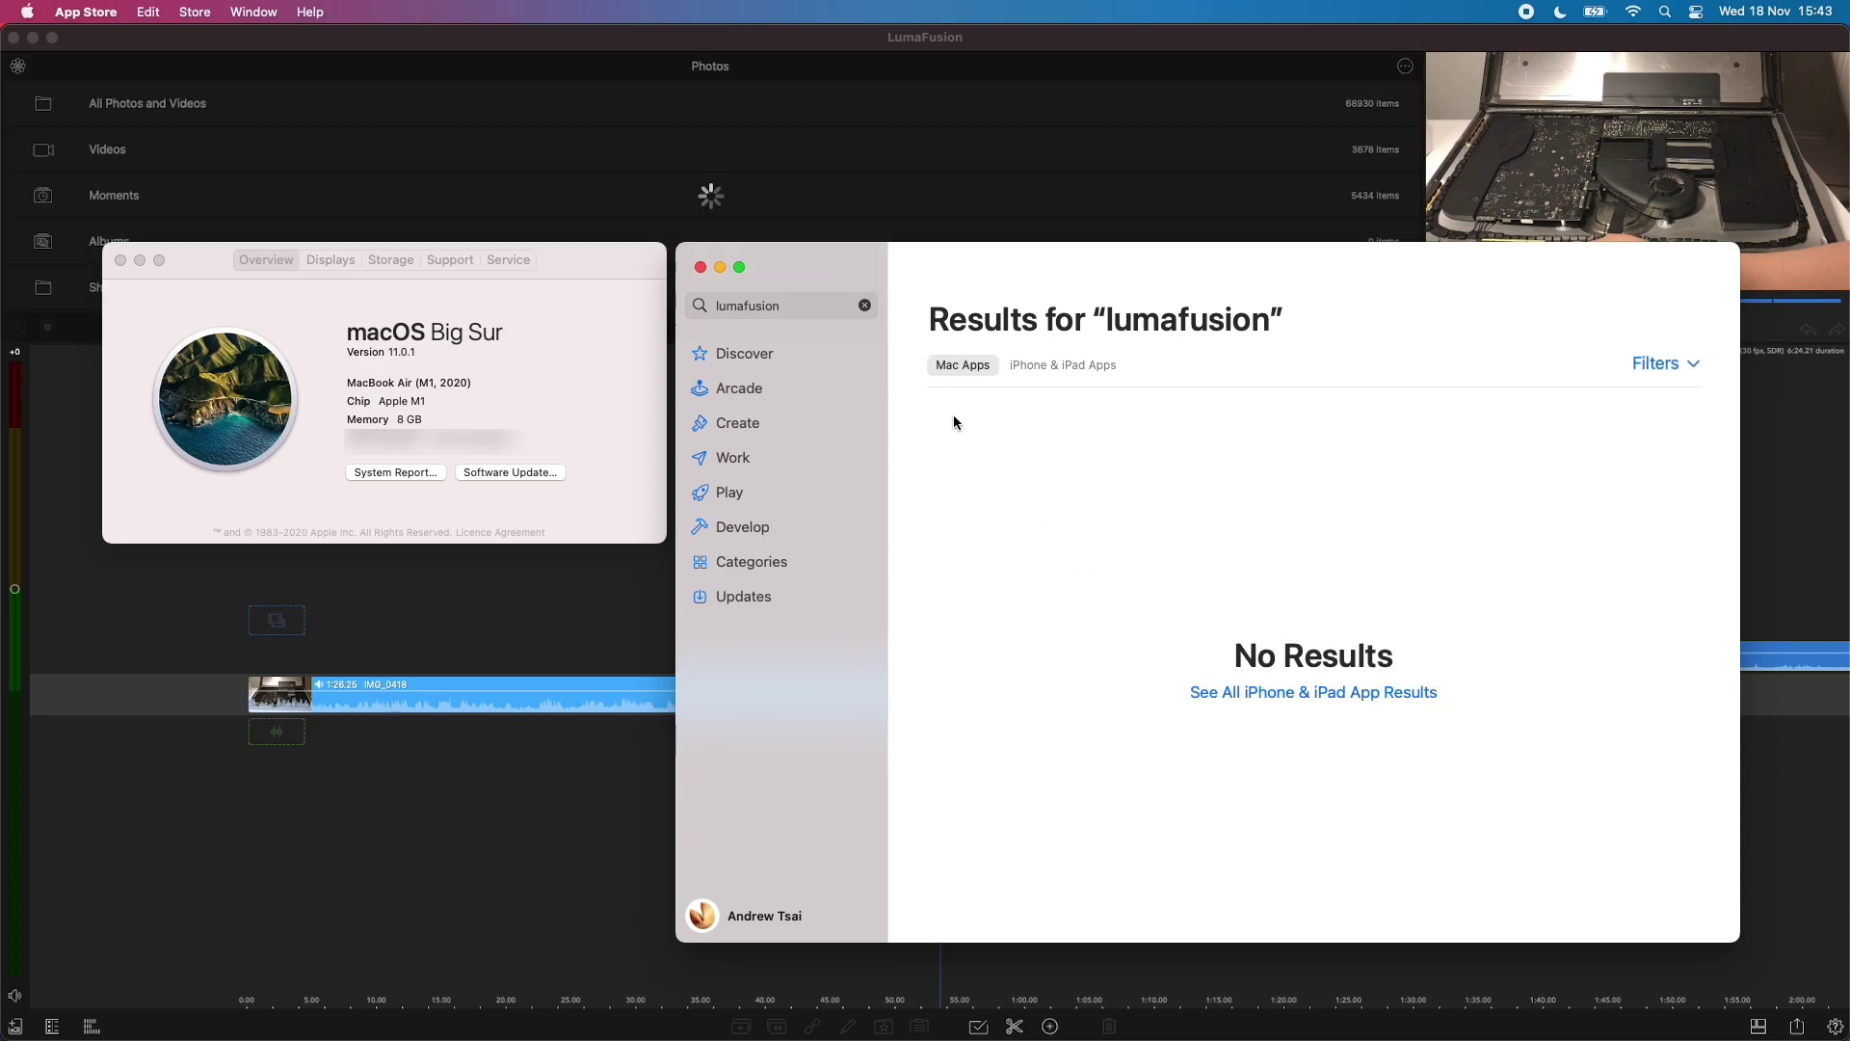
click(1065, 363)
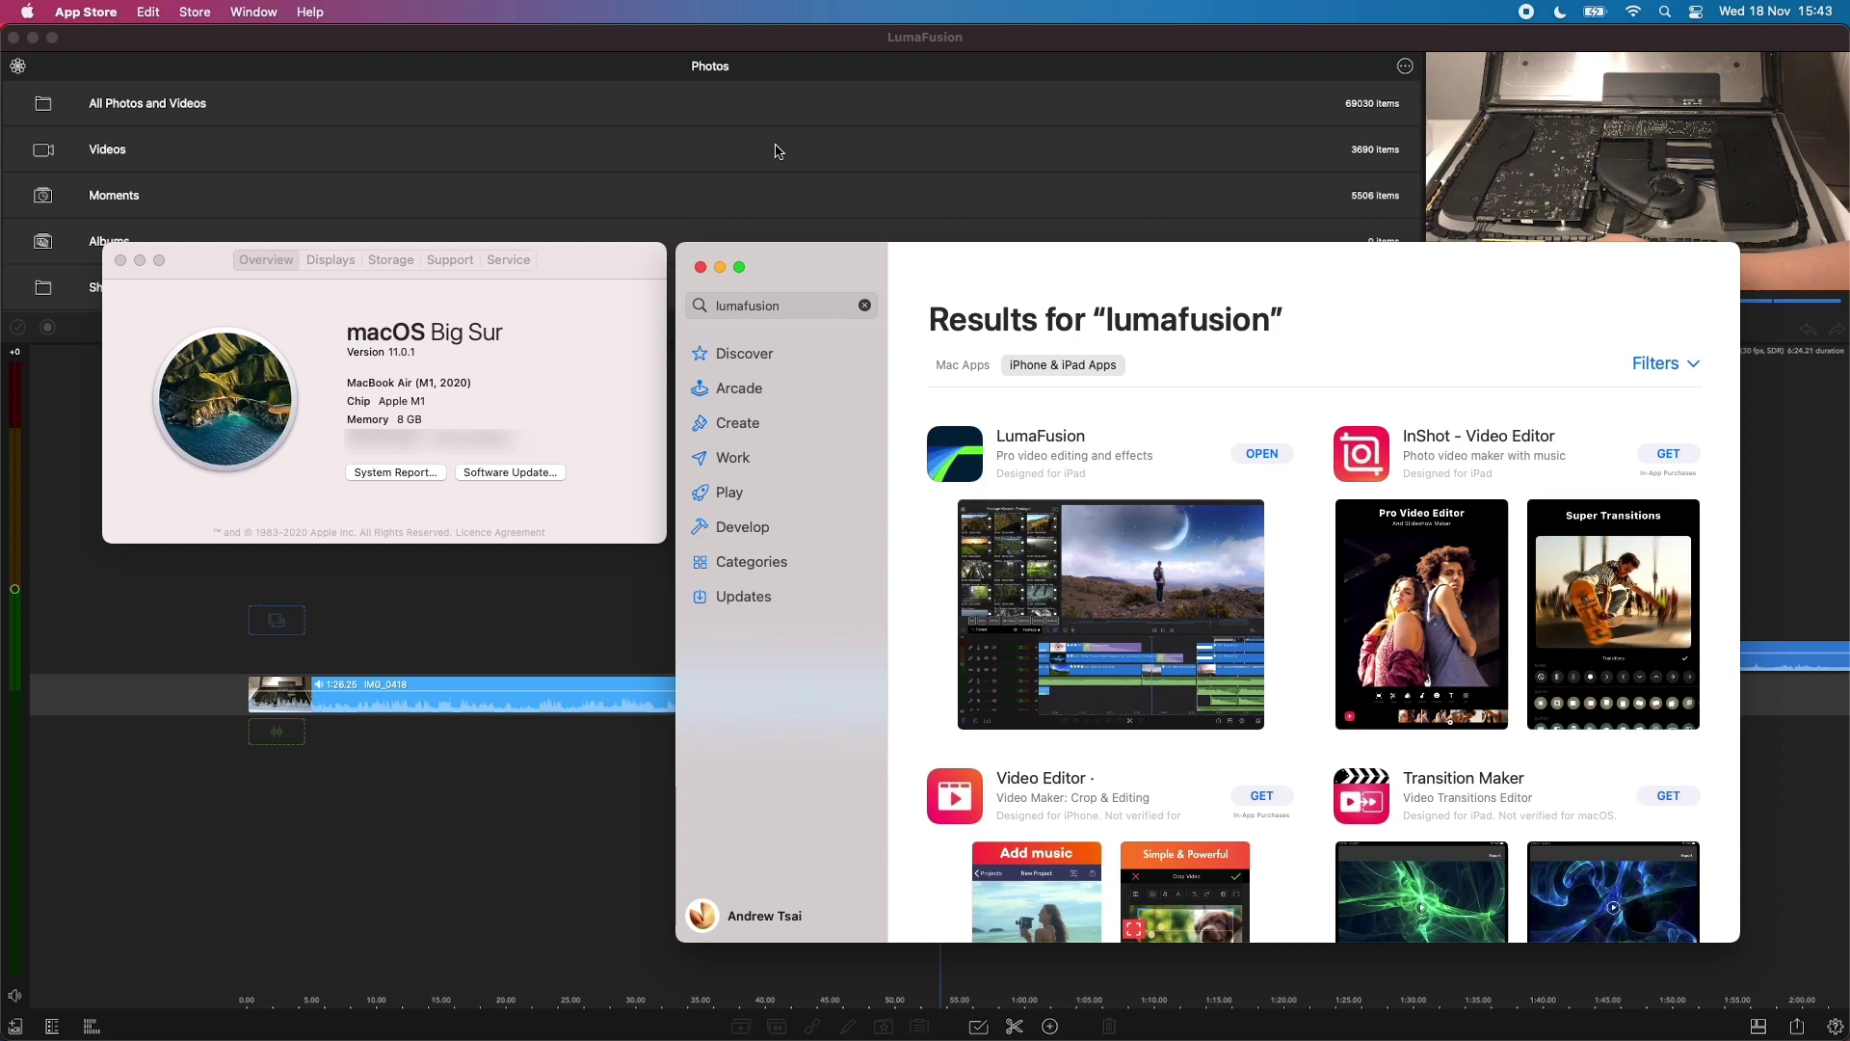
Bring the LumaFusion project forward and scroll through its IMG_0418 and IMG_0413 timeline clips
click(737, 41)
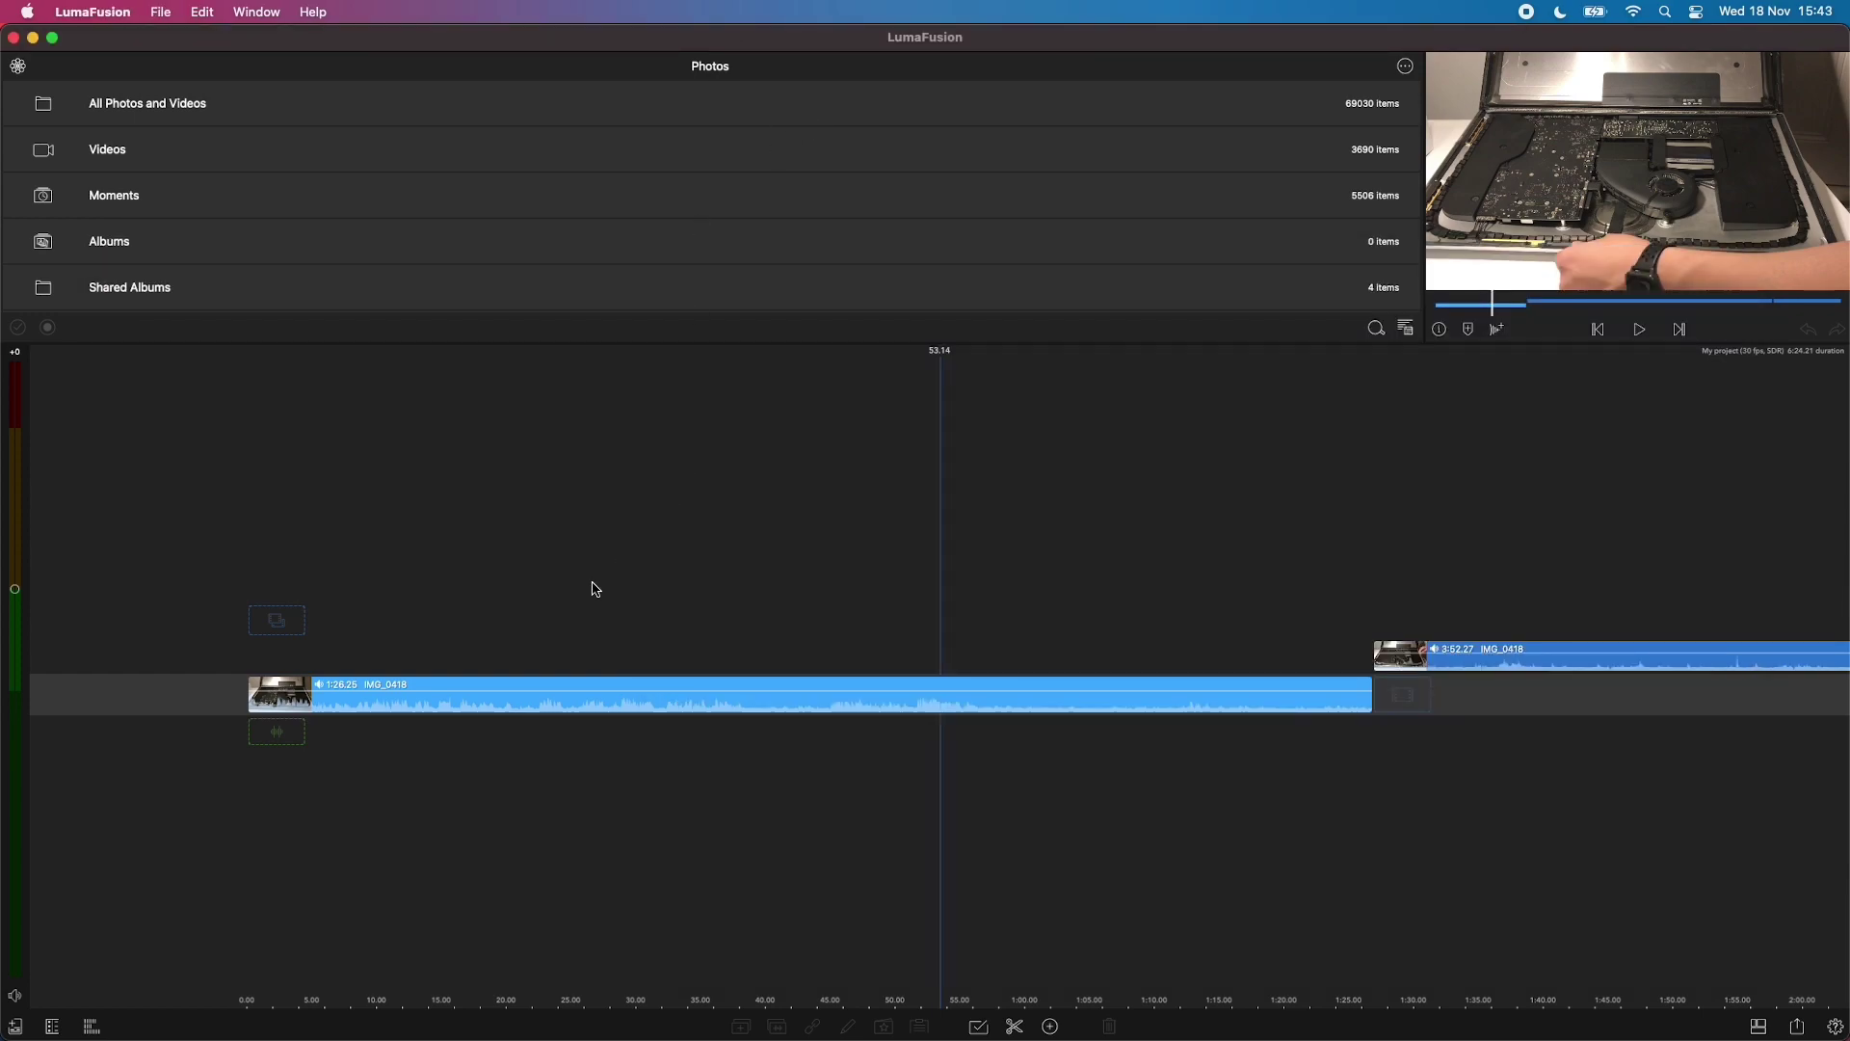
scroll(594, 589, right, 10)
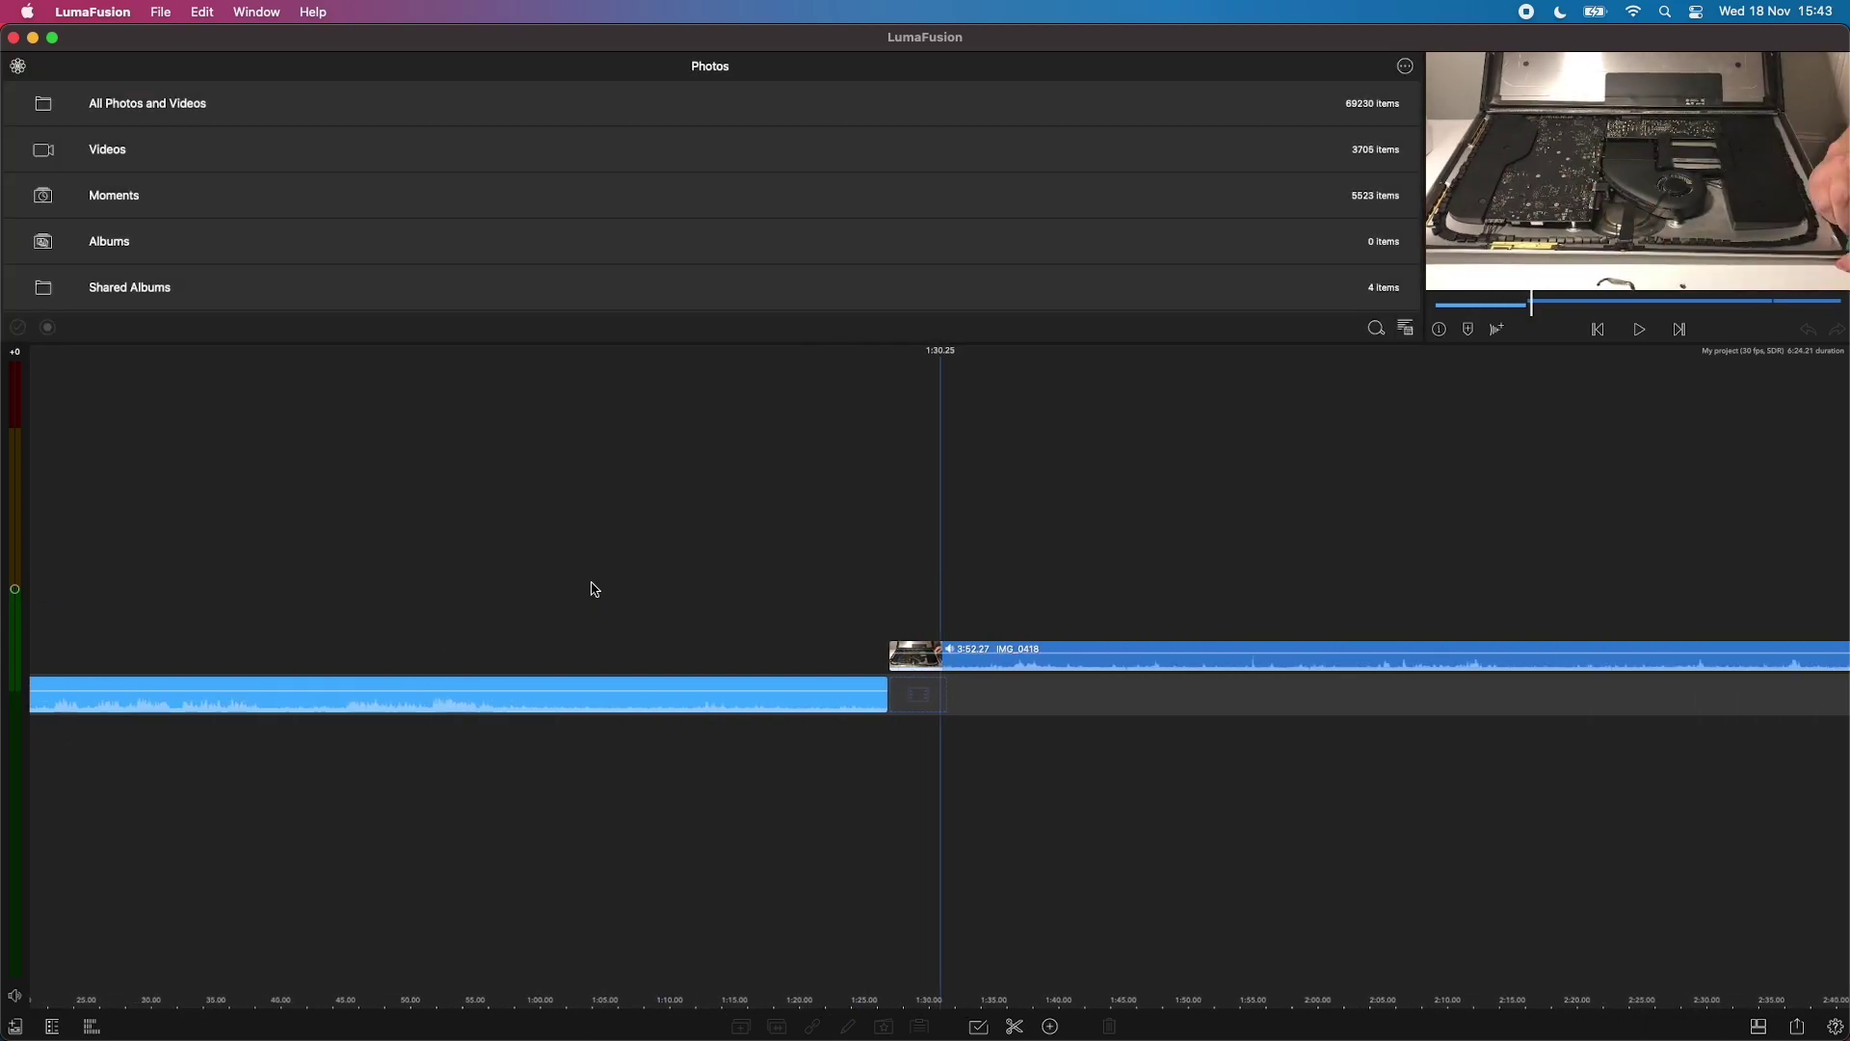
scroll(595, 589, left, 10)
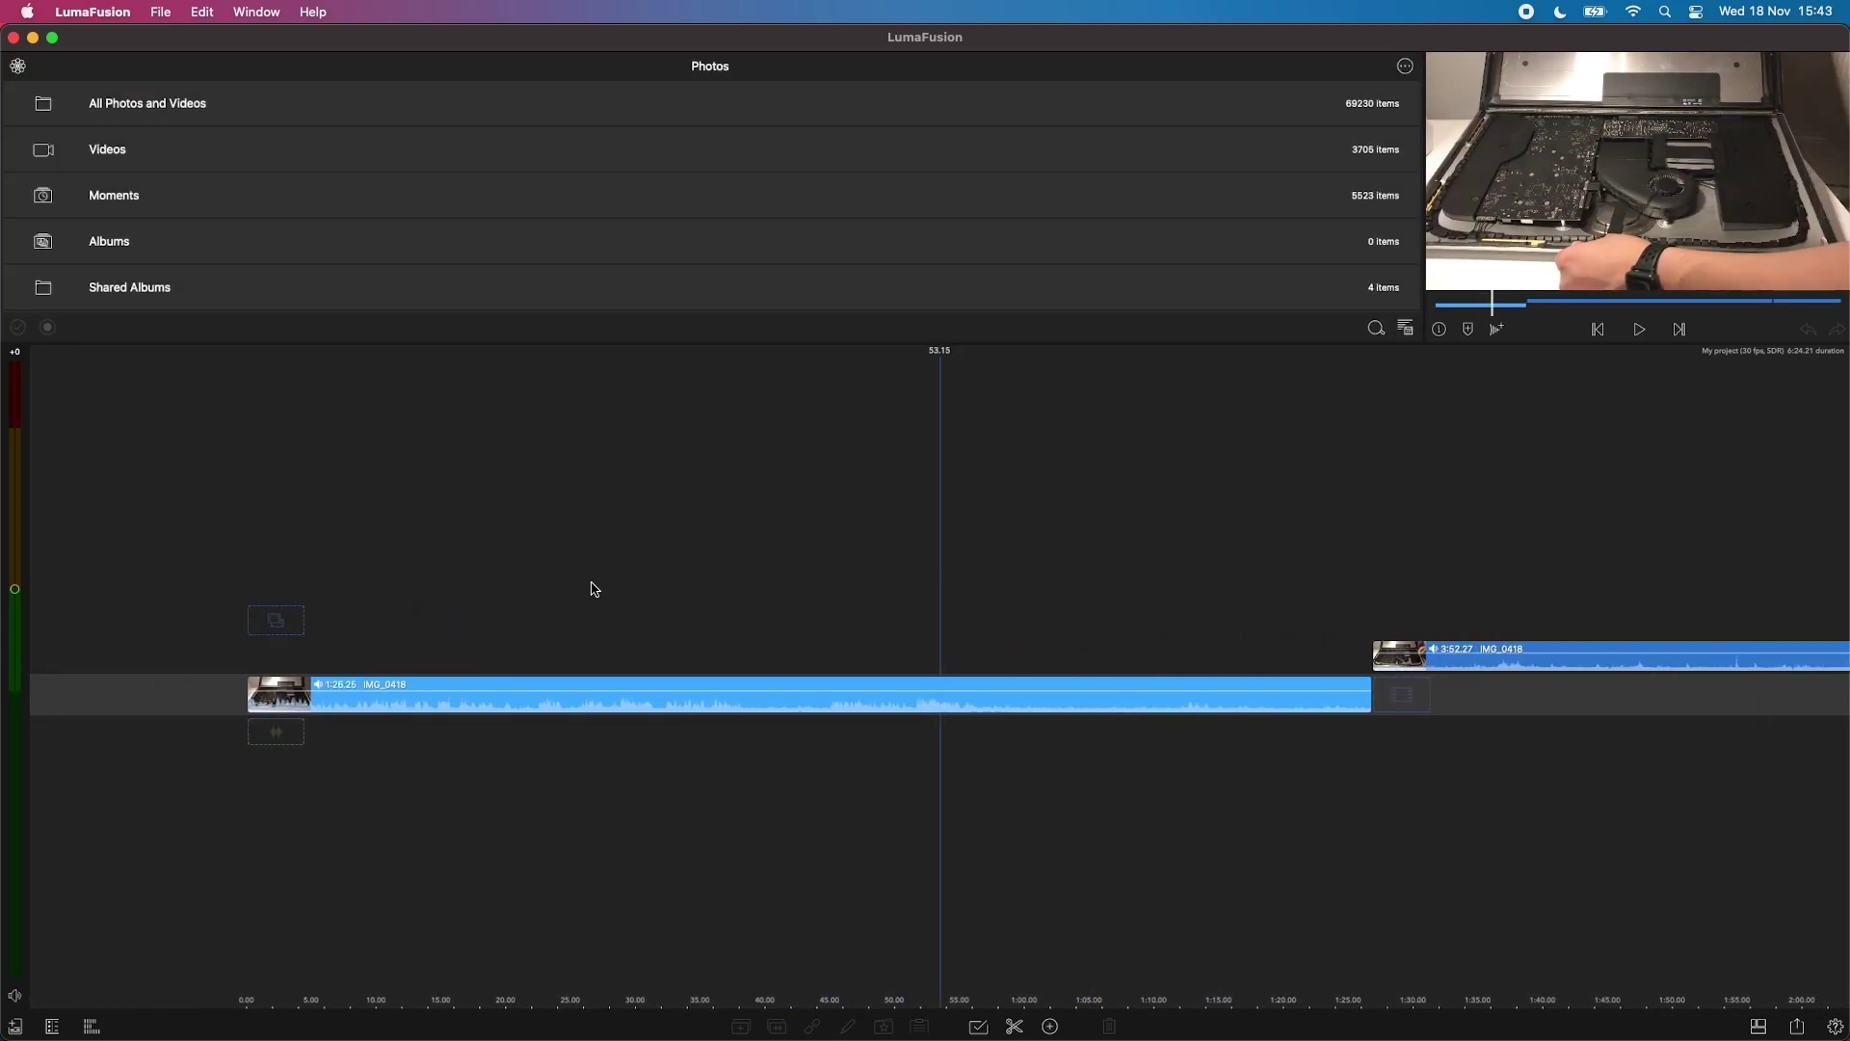
scroll(594, 588, right, 20)
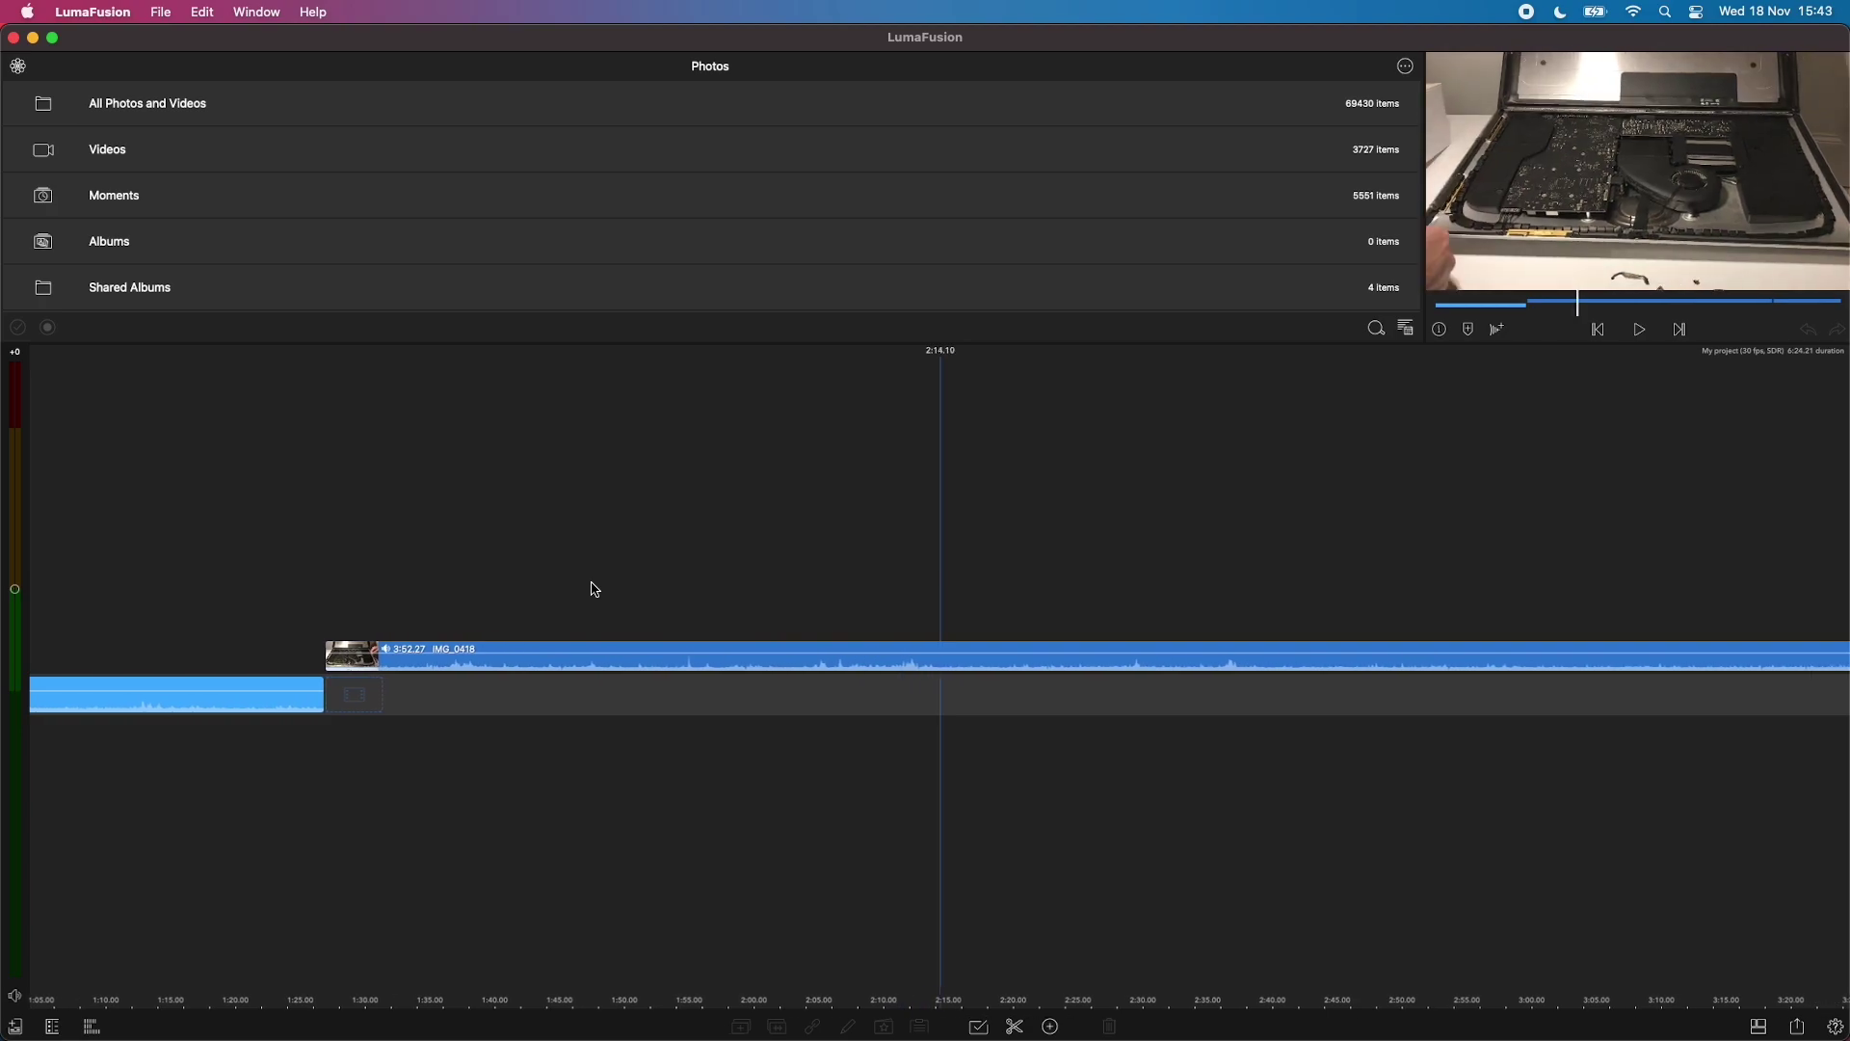
scroll(594, 589, left, 1)
scroll(595, 589, right, 6)
scroll(594, 588, left, 18)
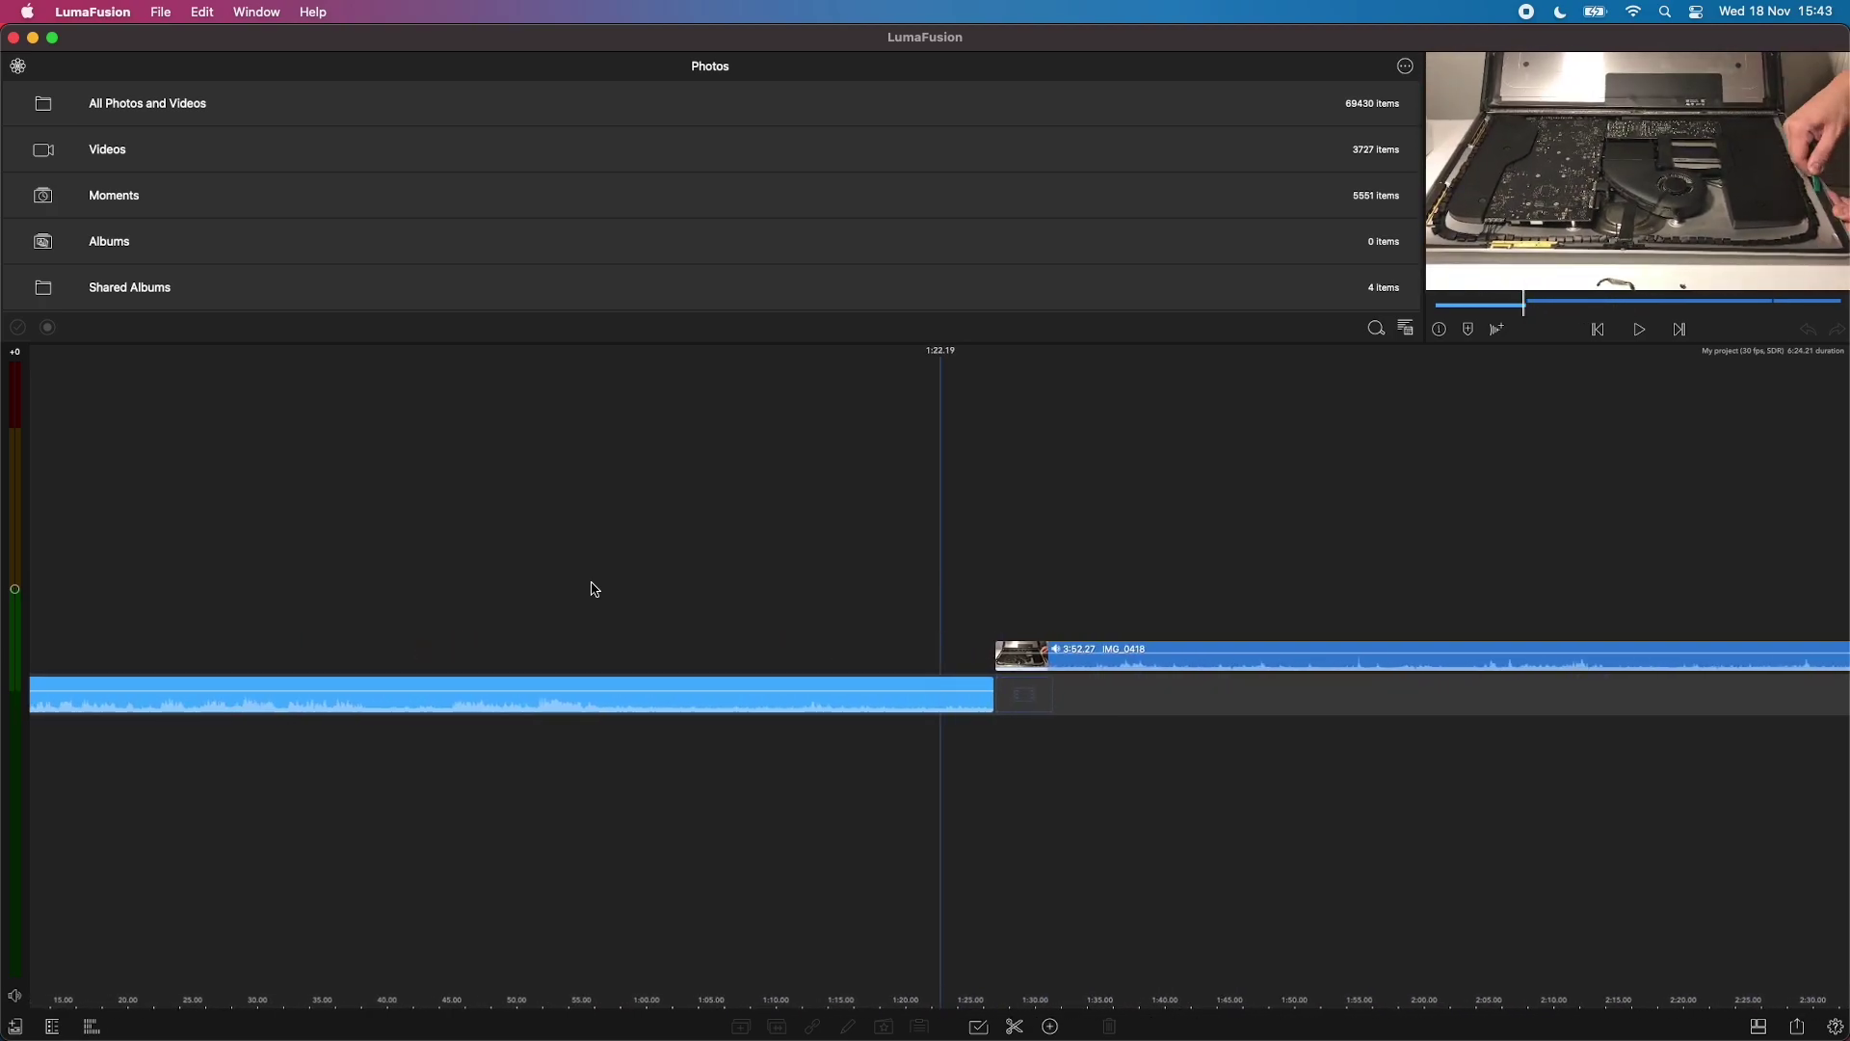
scroll(594, 589, down, 5)
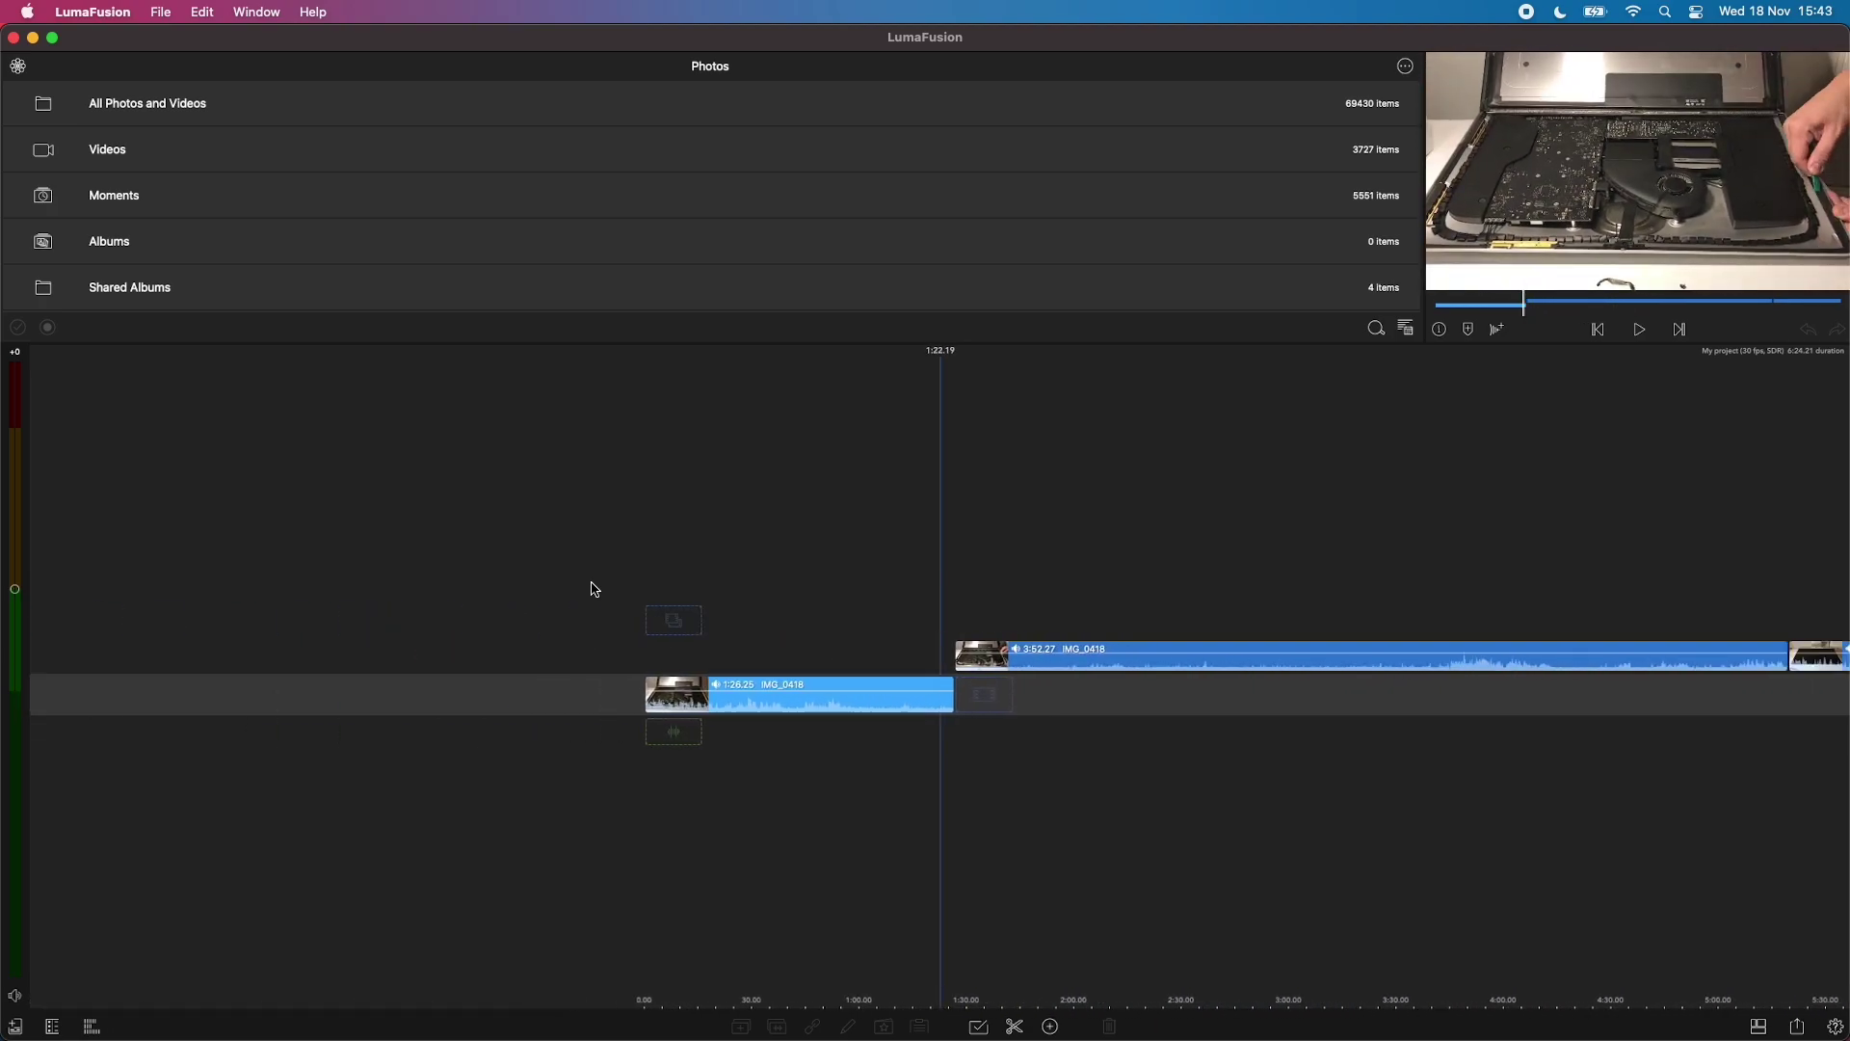
scroll(607, 613, right, 10)
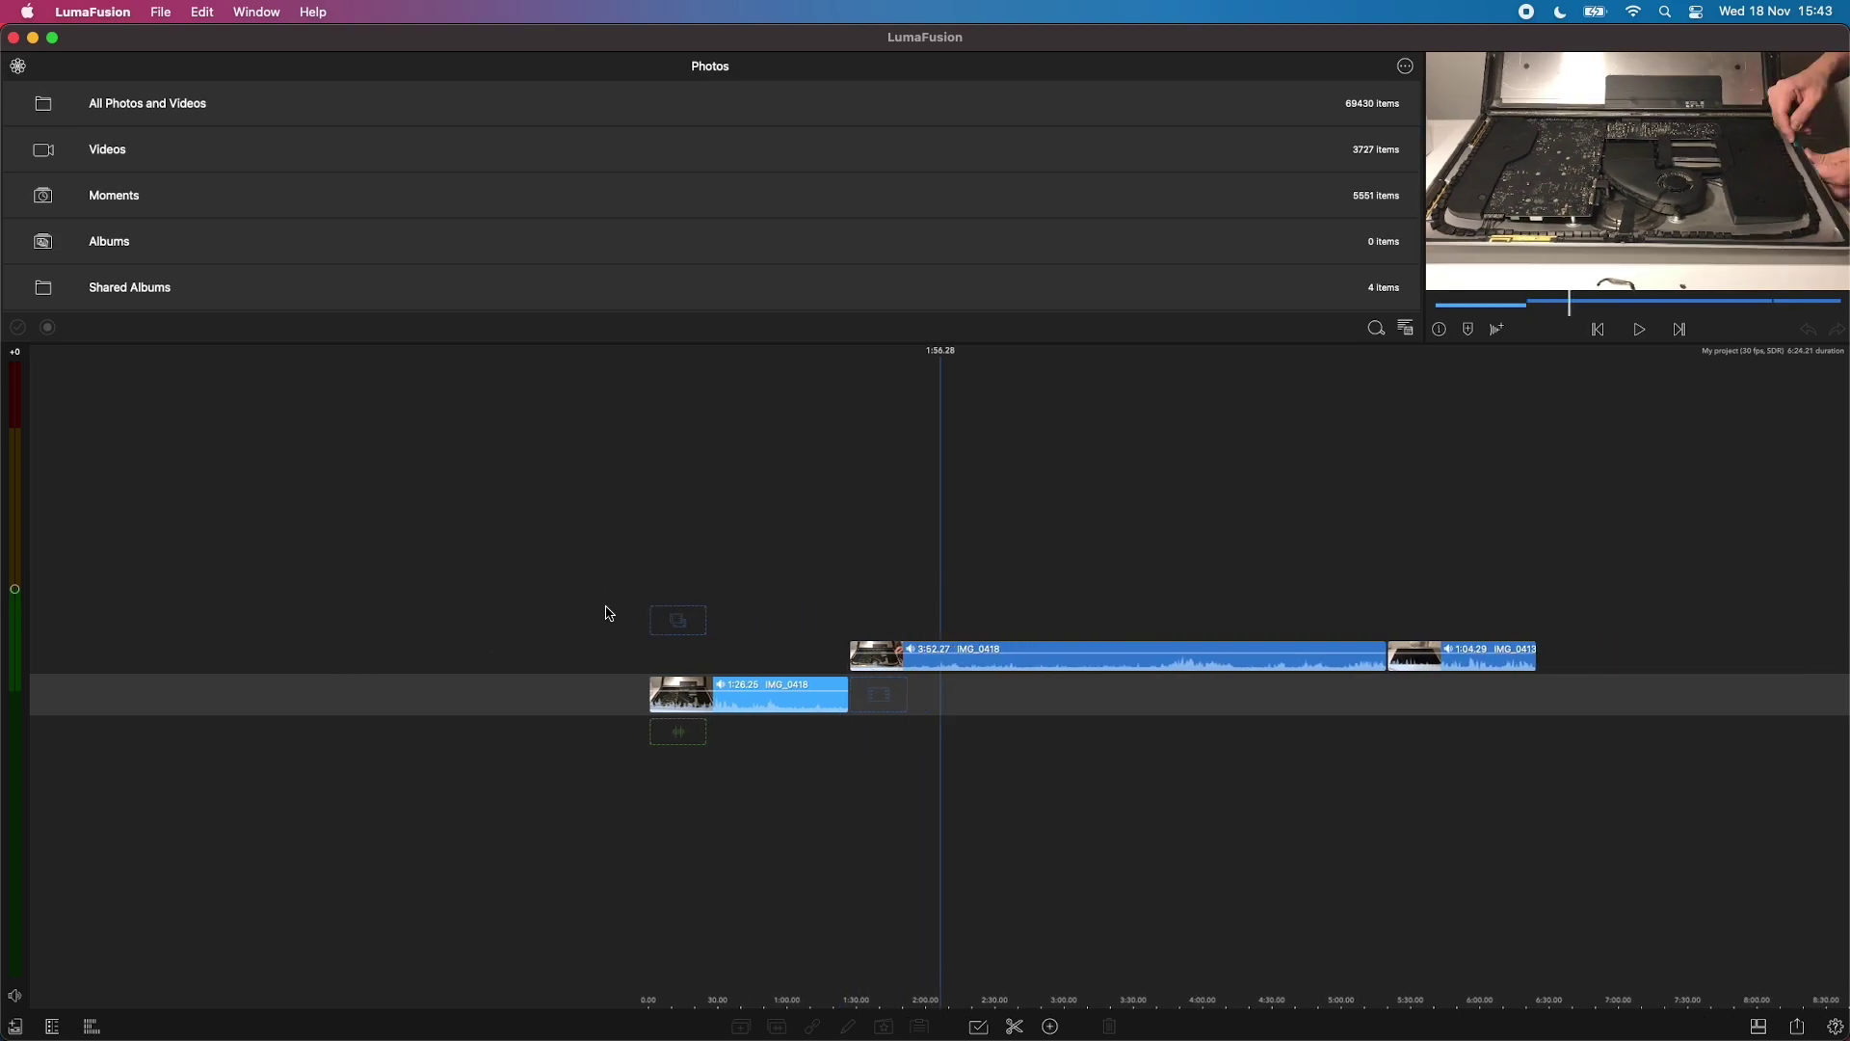
scroll(857, 573, up, 3)
scroll(855, 593, right, 3)
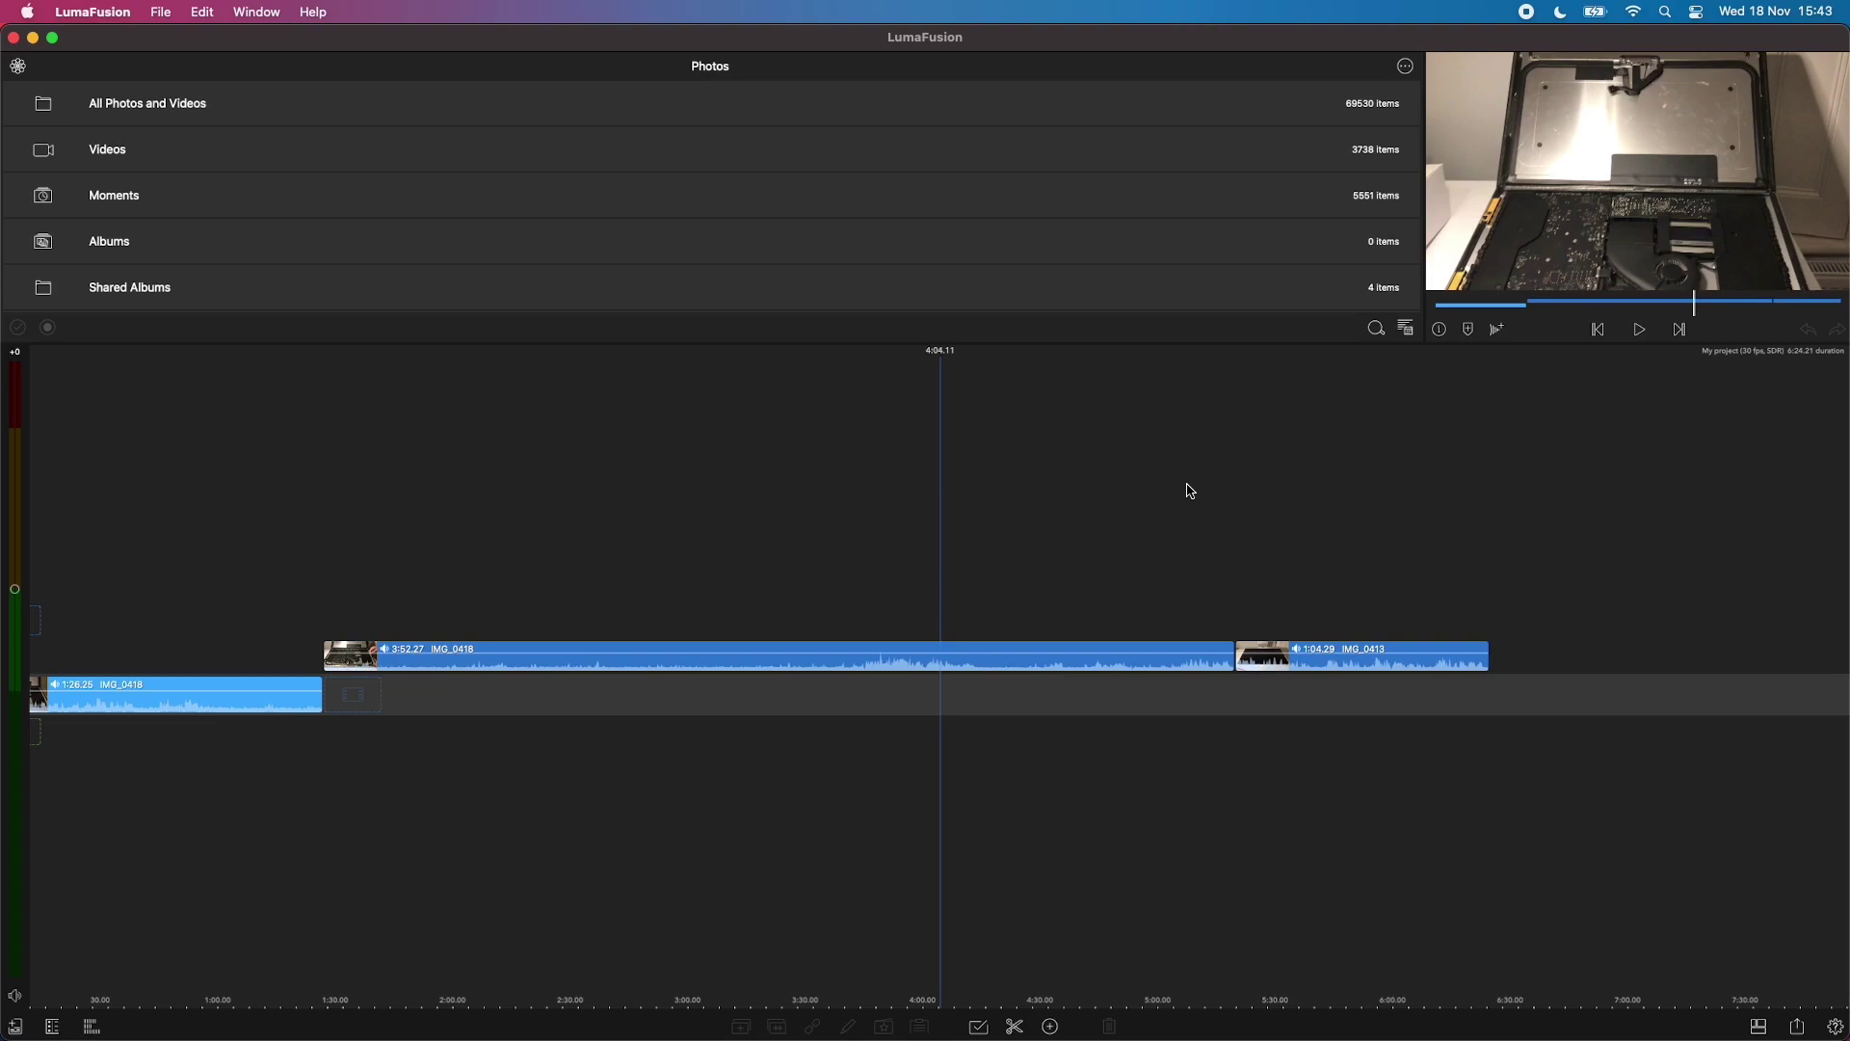
scroll(1190, 491, left, 8)
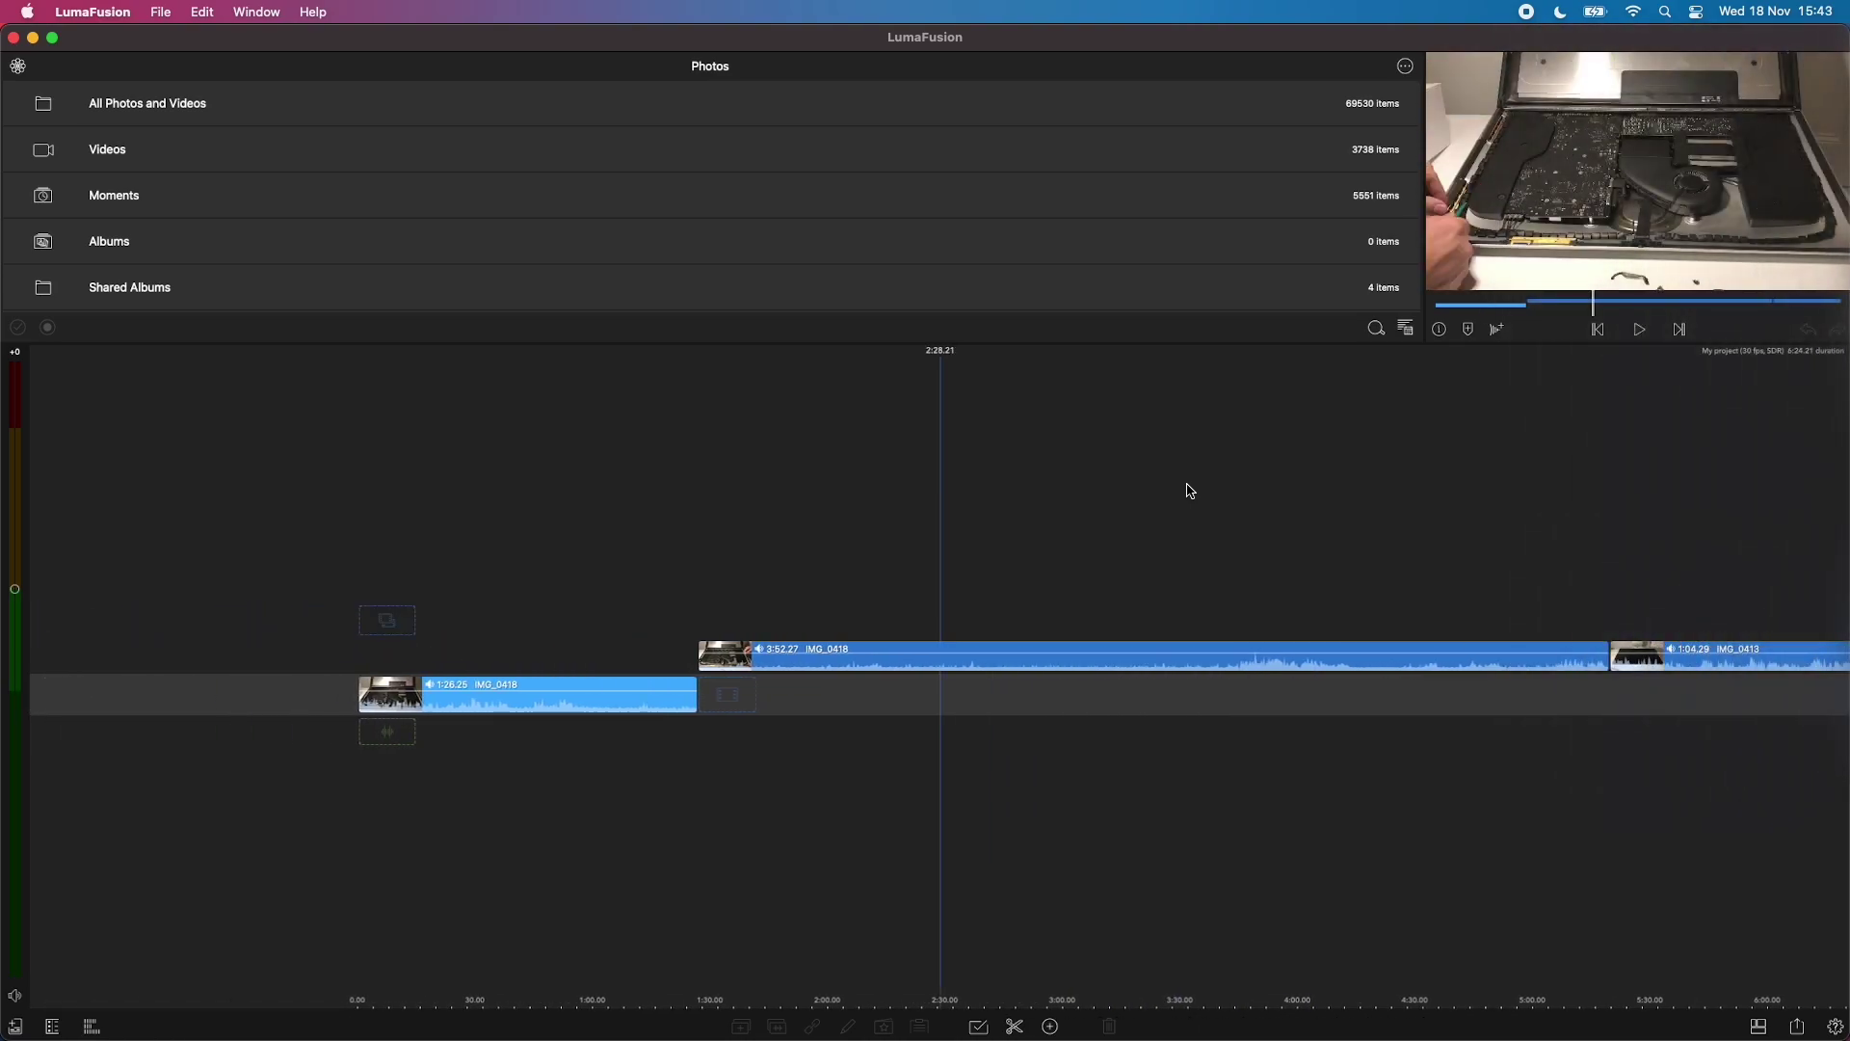
scroll(1190, 491, left, 3)
scroll(1190, 492, right, 8)
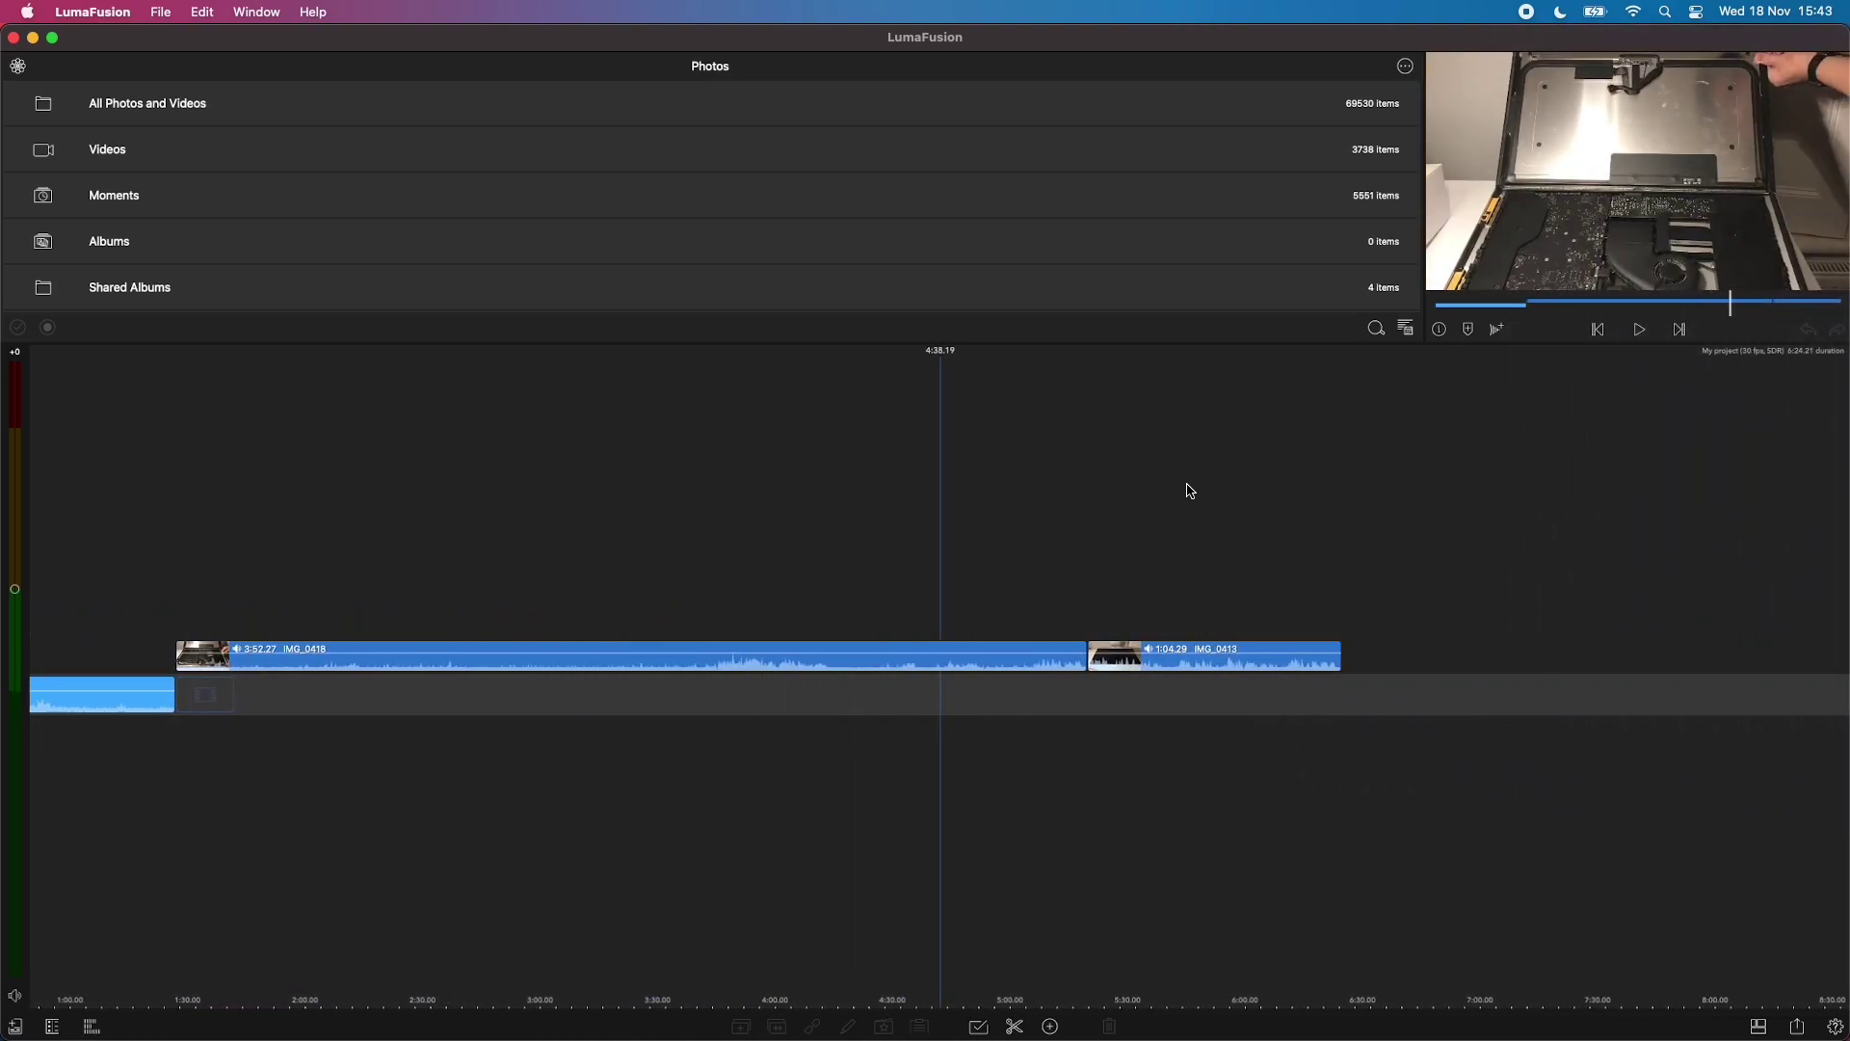
scroll(1190, 491, right, 3)
scroll(1190, 492, left, 8)
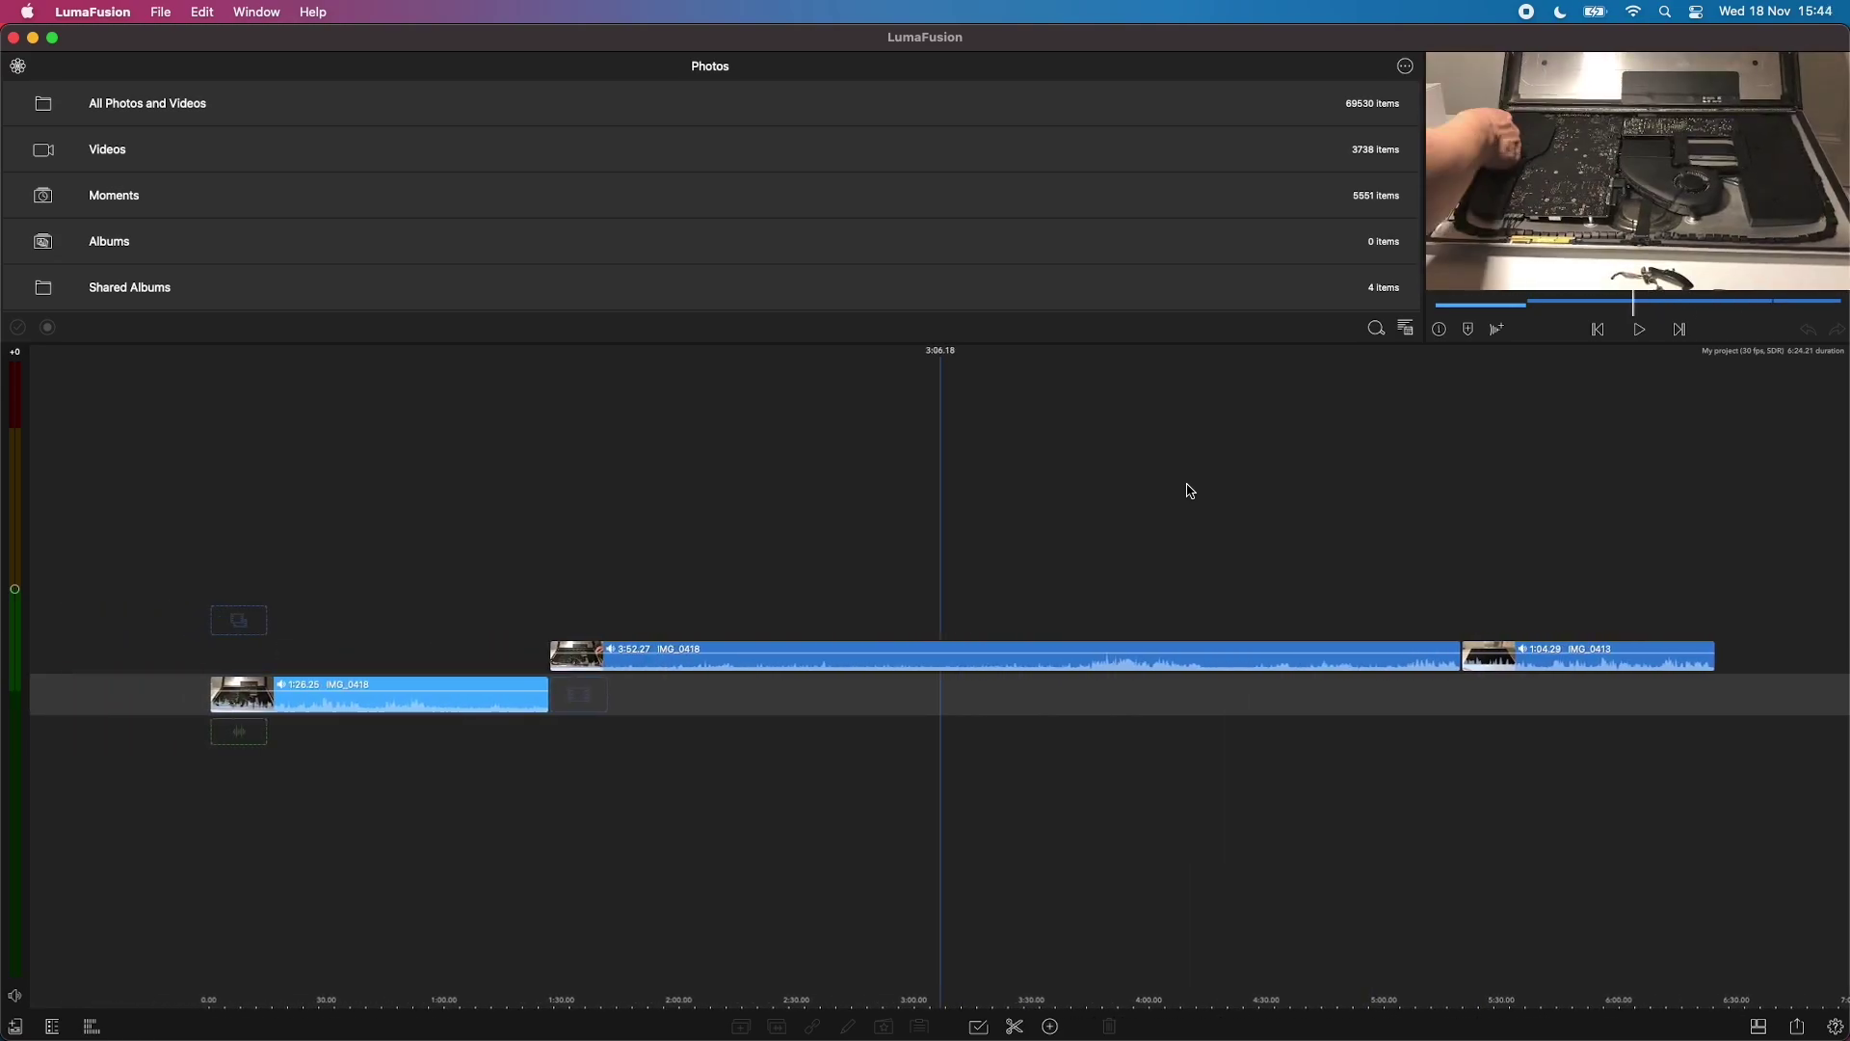
scroll(1190, 492, left, 2)
scroll(934, 545, left, 2)
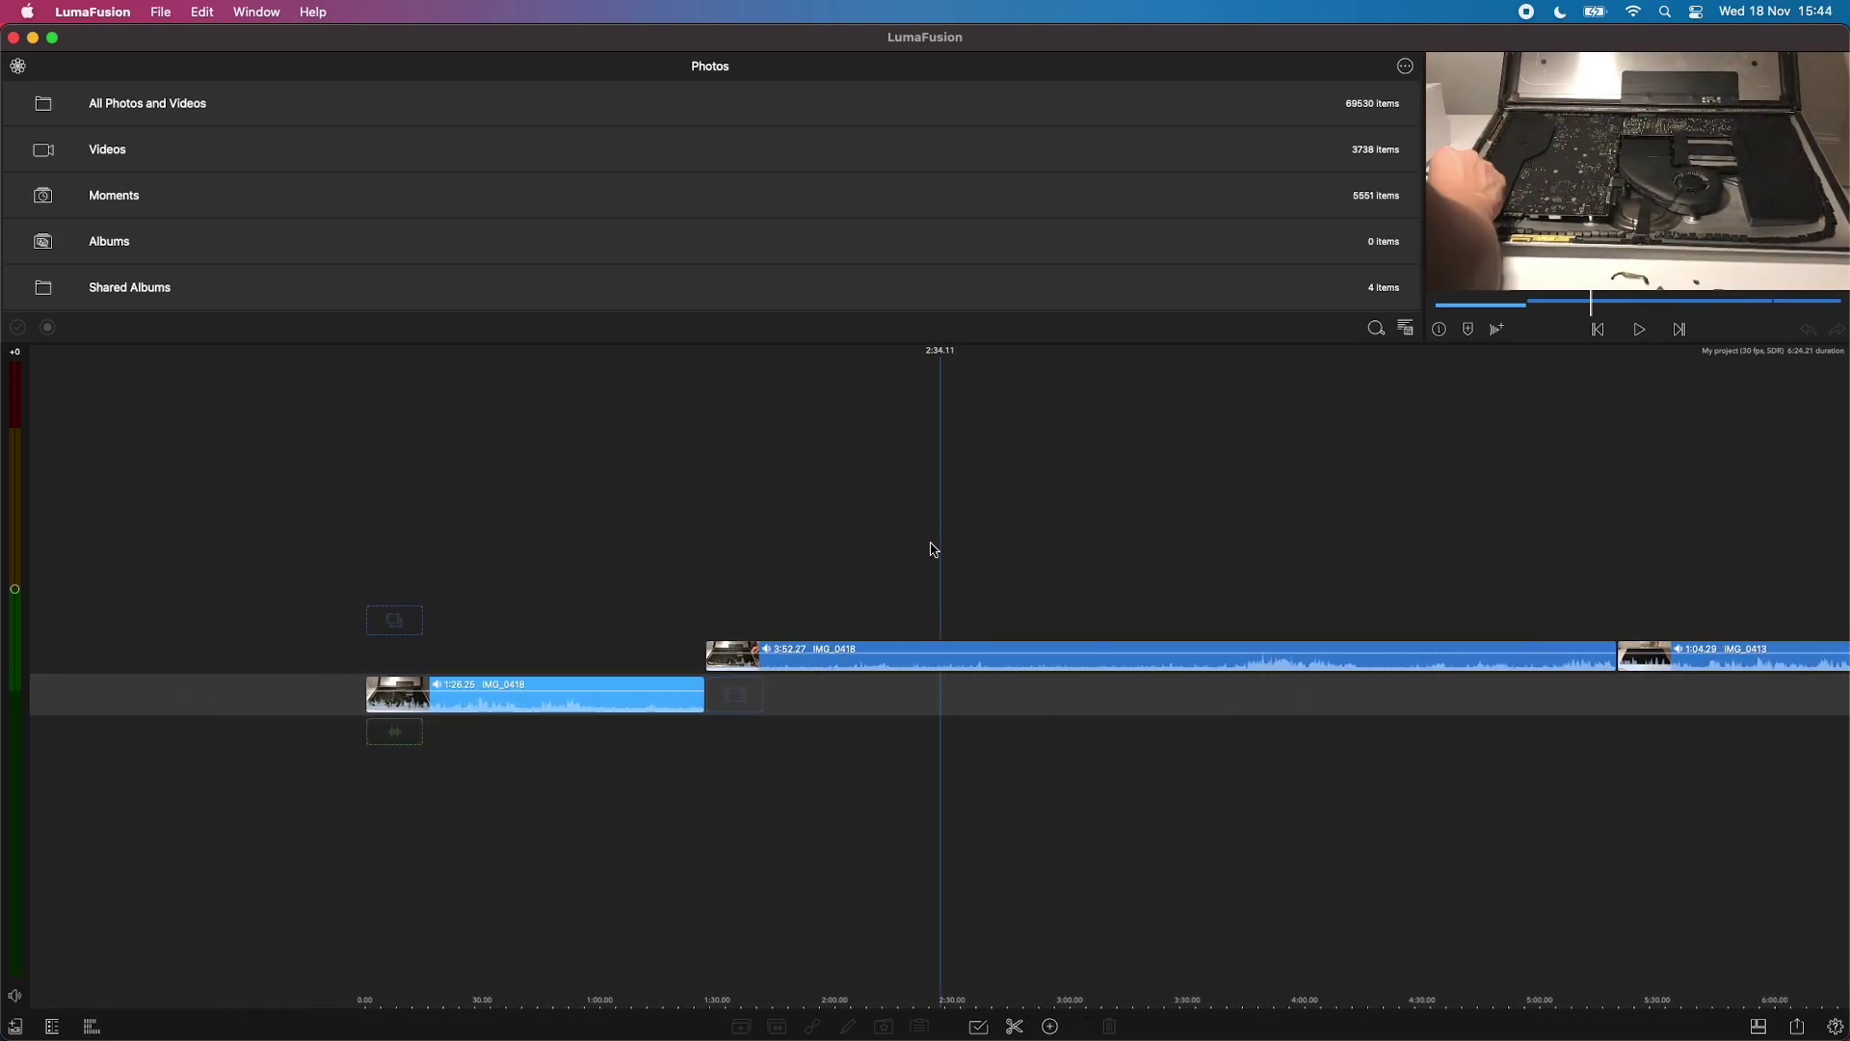
scroll(932, 549, right, 3)
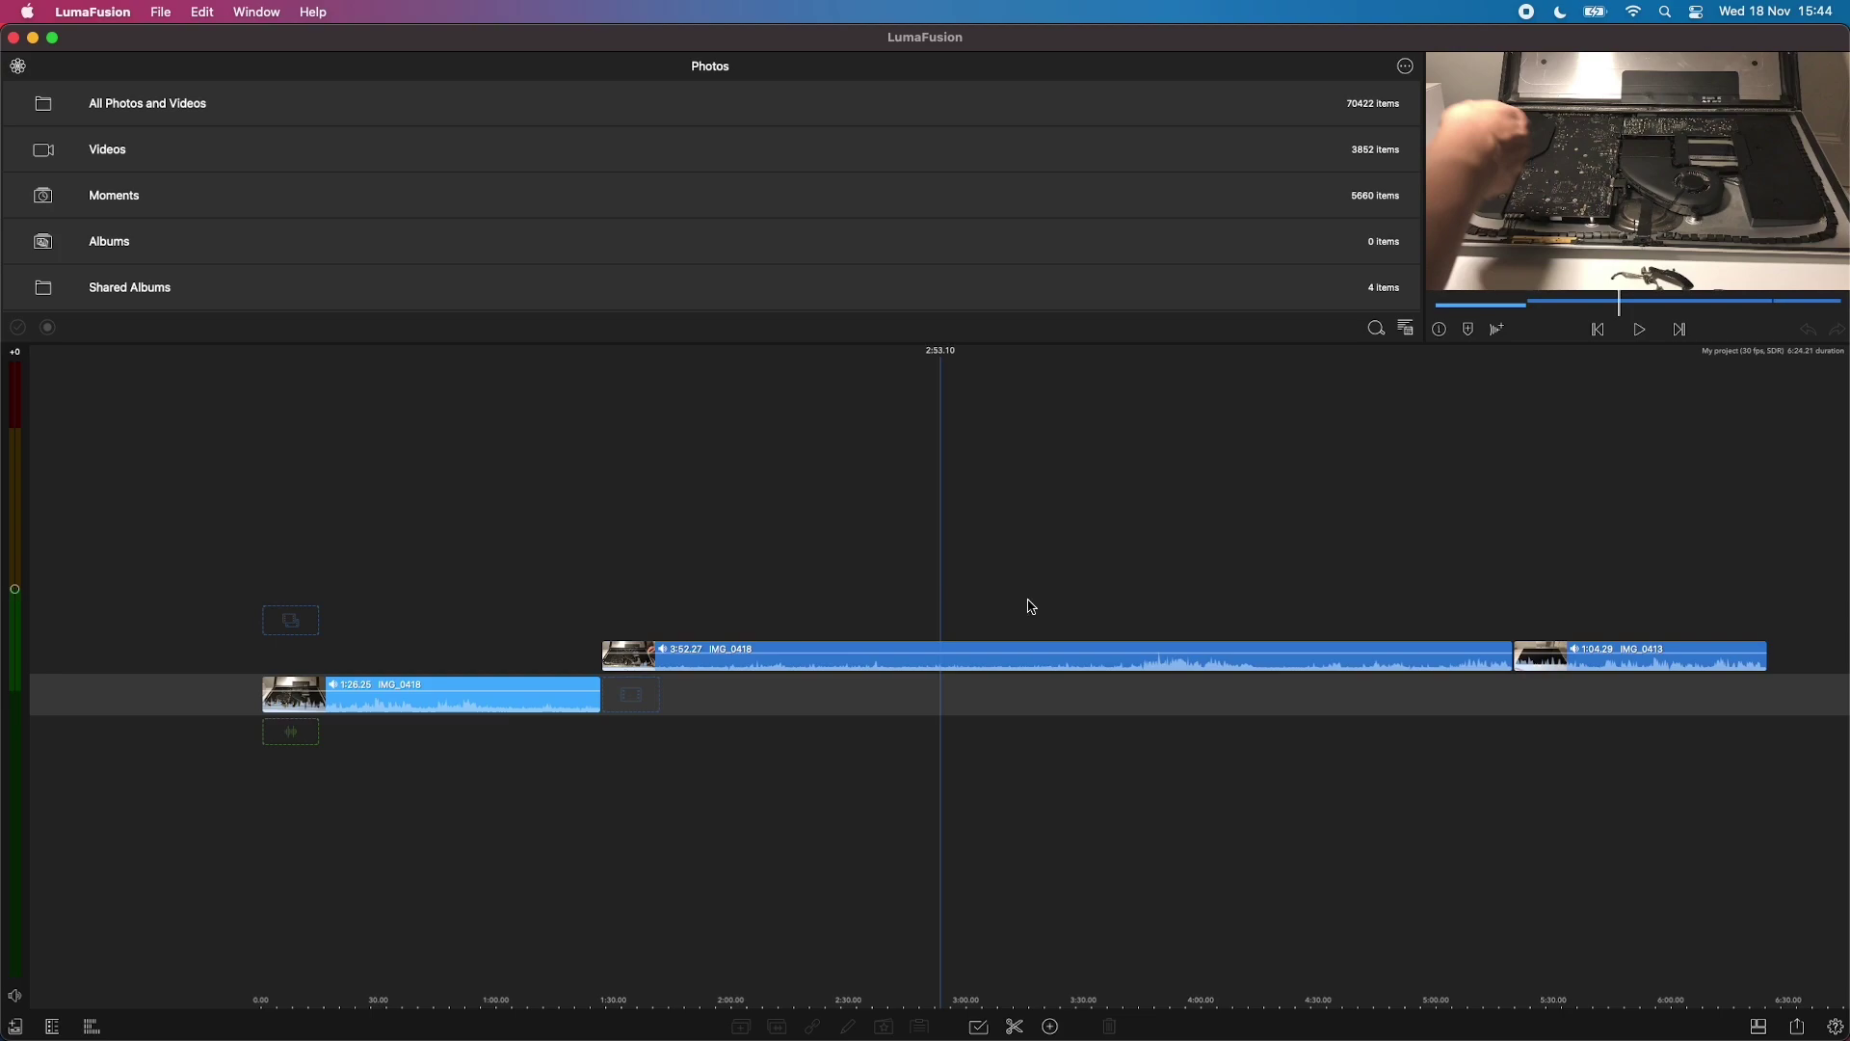
scroll(1031, 606, right, 1)
scroll(1030, 605, left, 2)
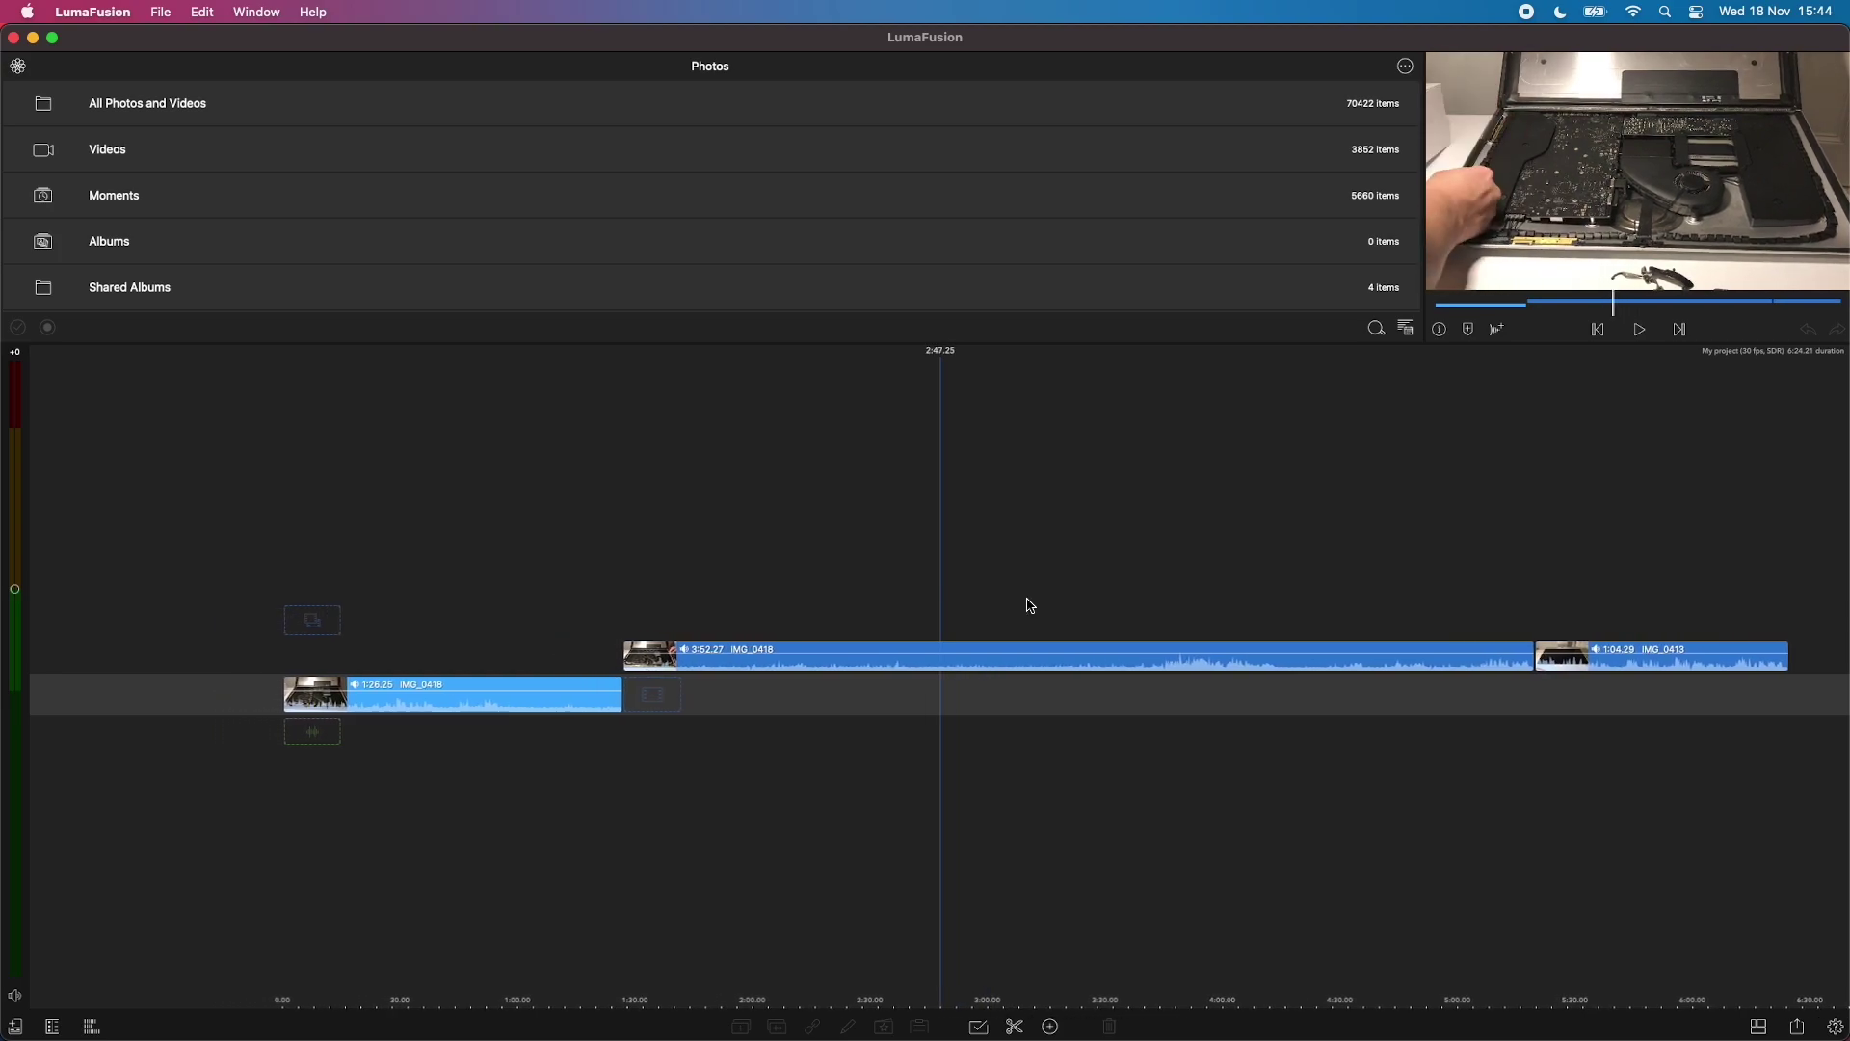
Play the timeline forward, then backwards with J, stopping each time
key(space)
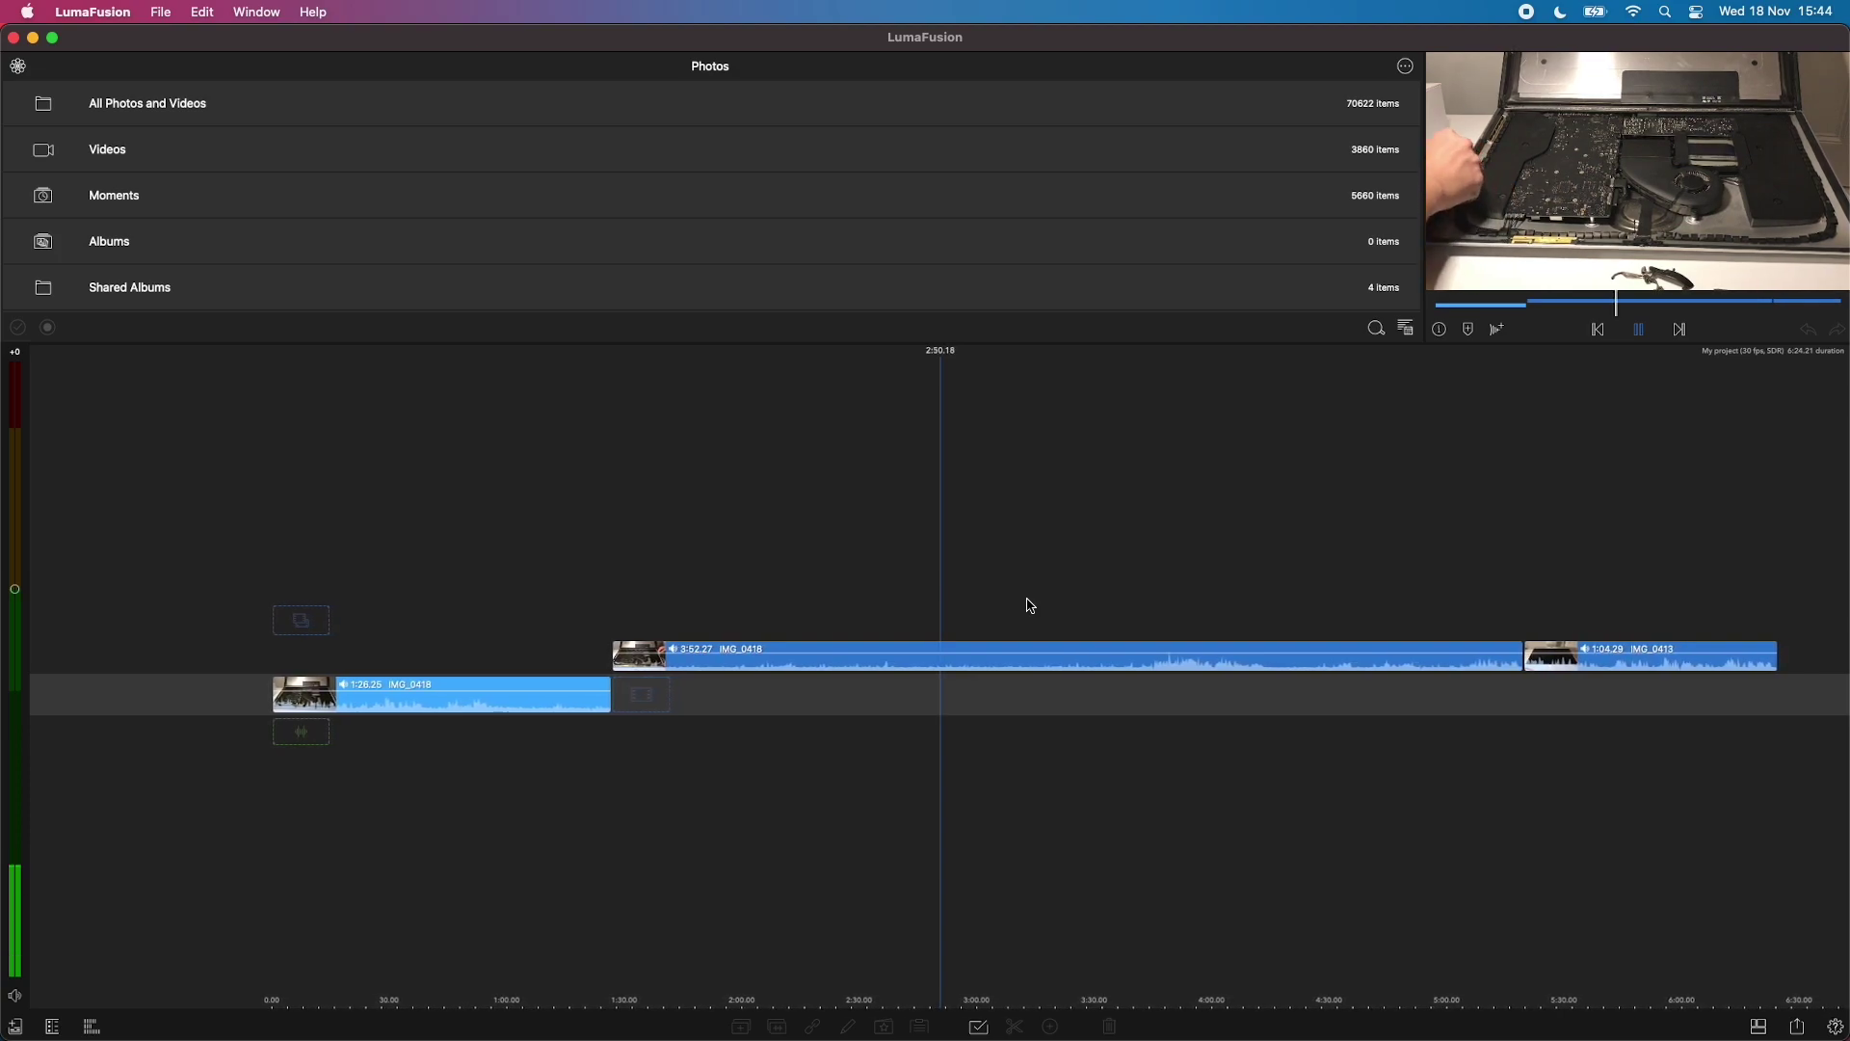
key(space)
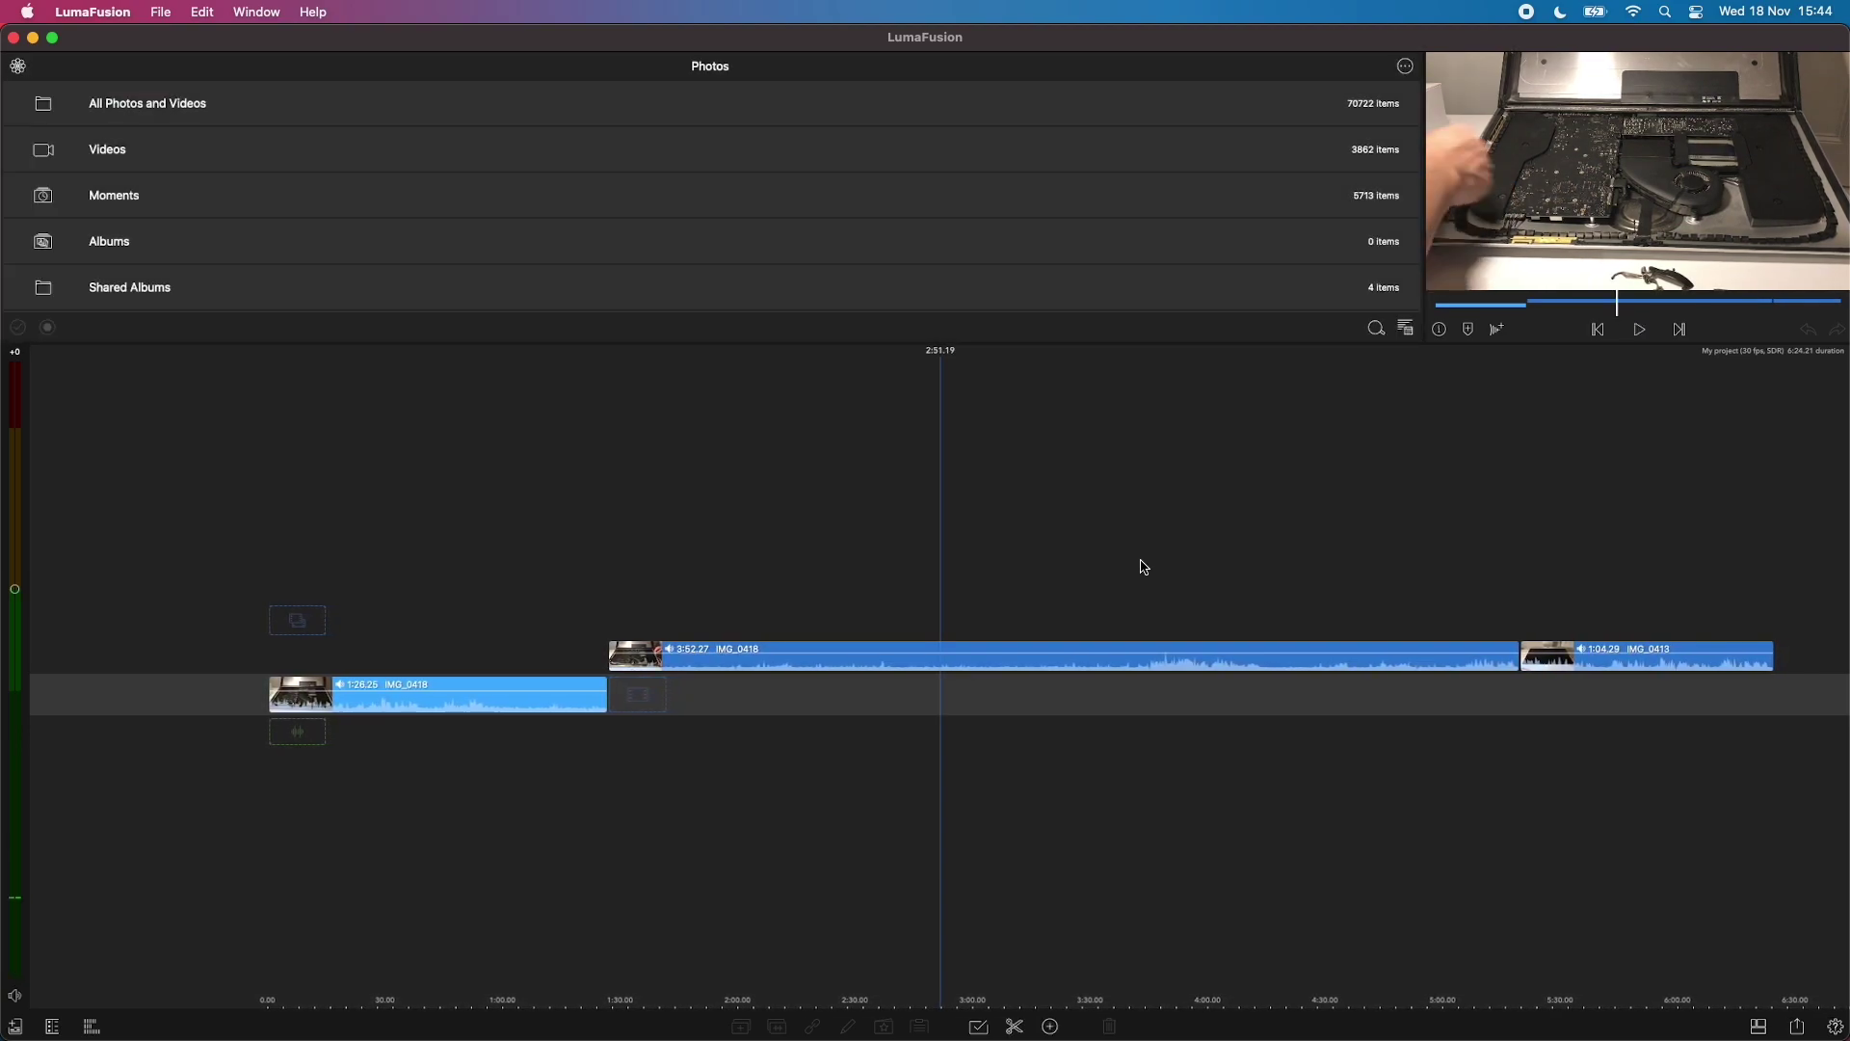
key(j)
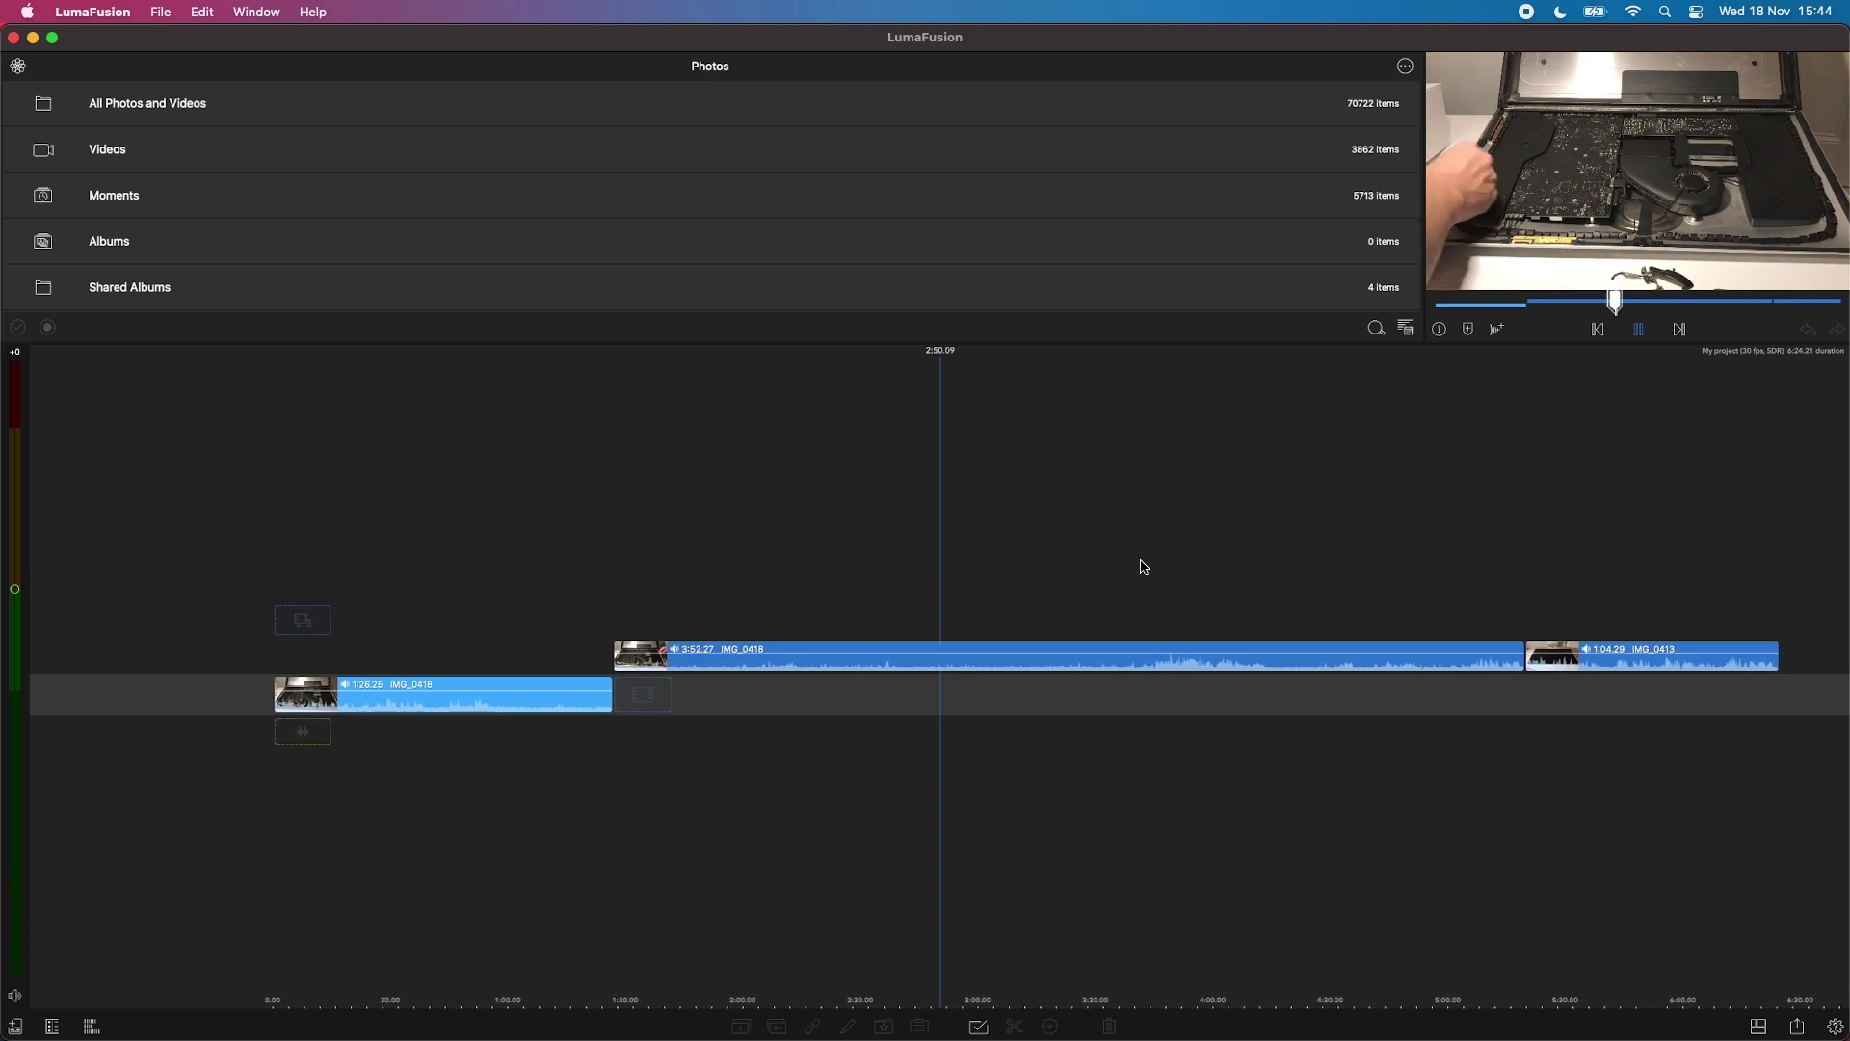
key(space)
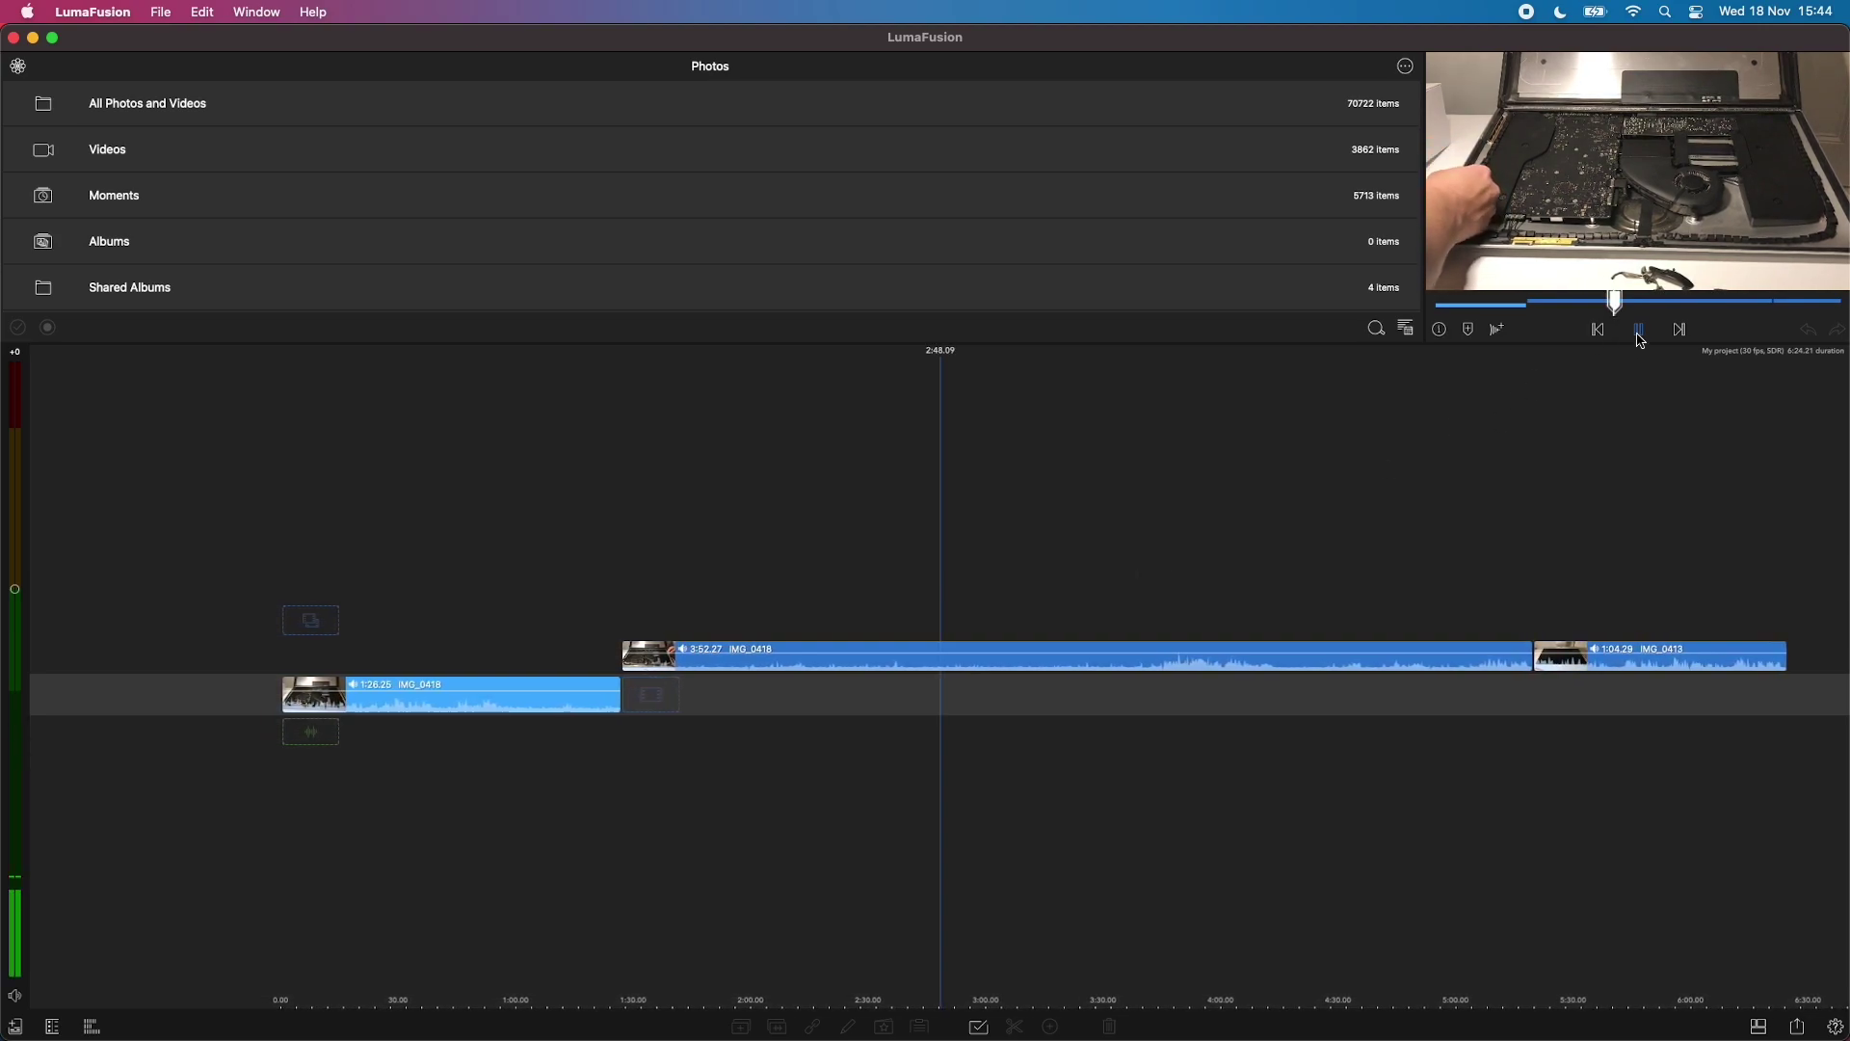
scroll(1212, 573, right, 15)
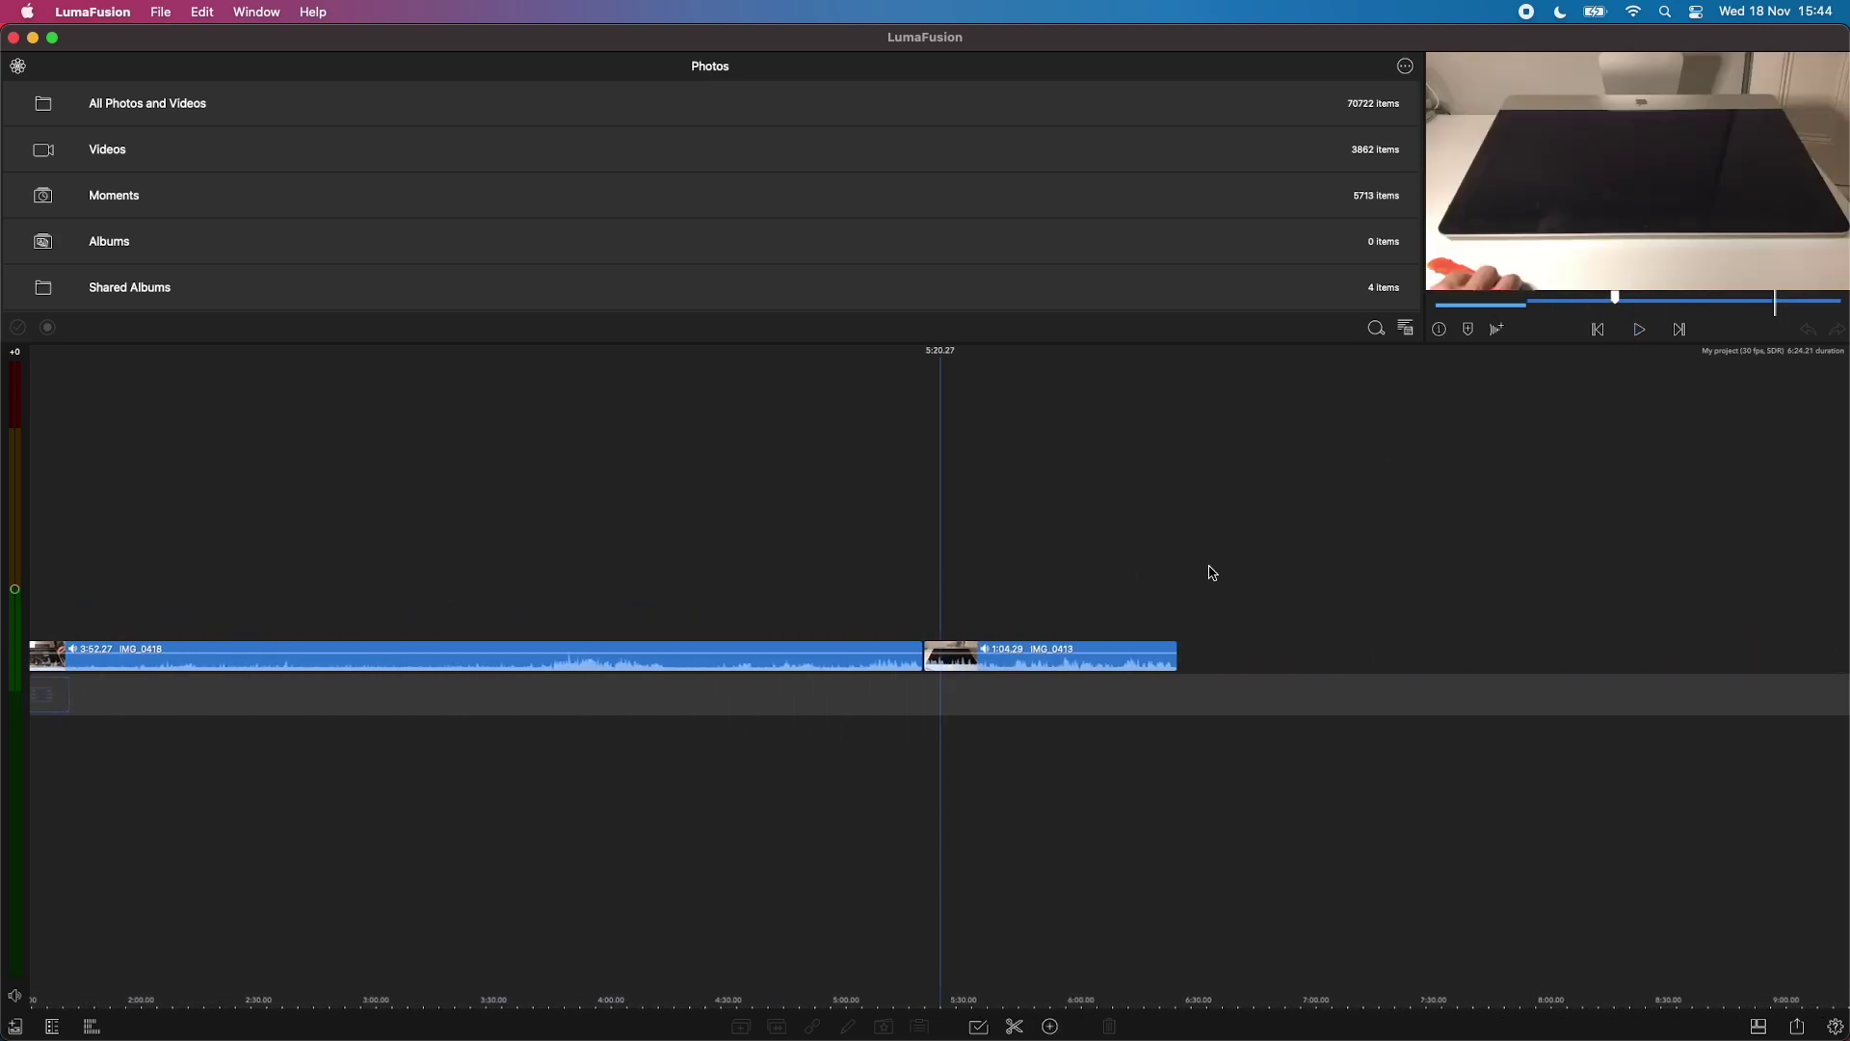
scroll(1212, 573, right, 3)
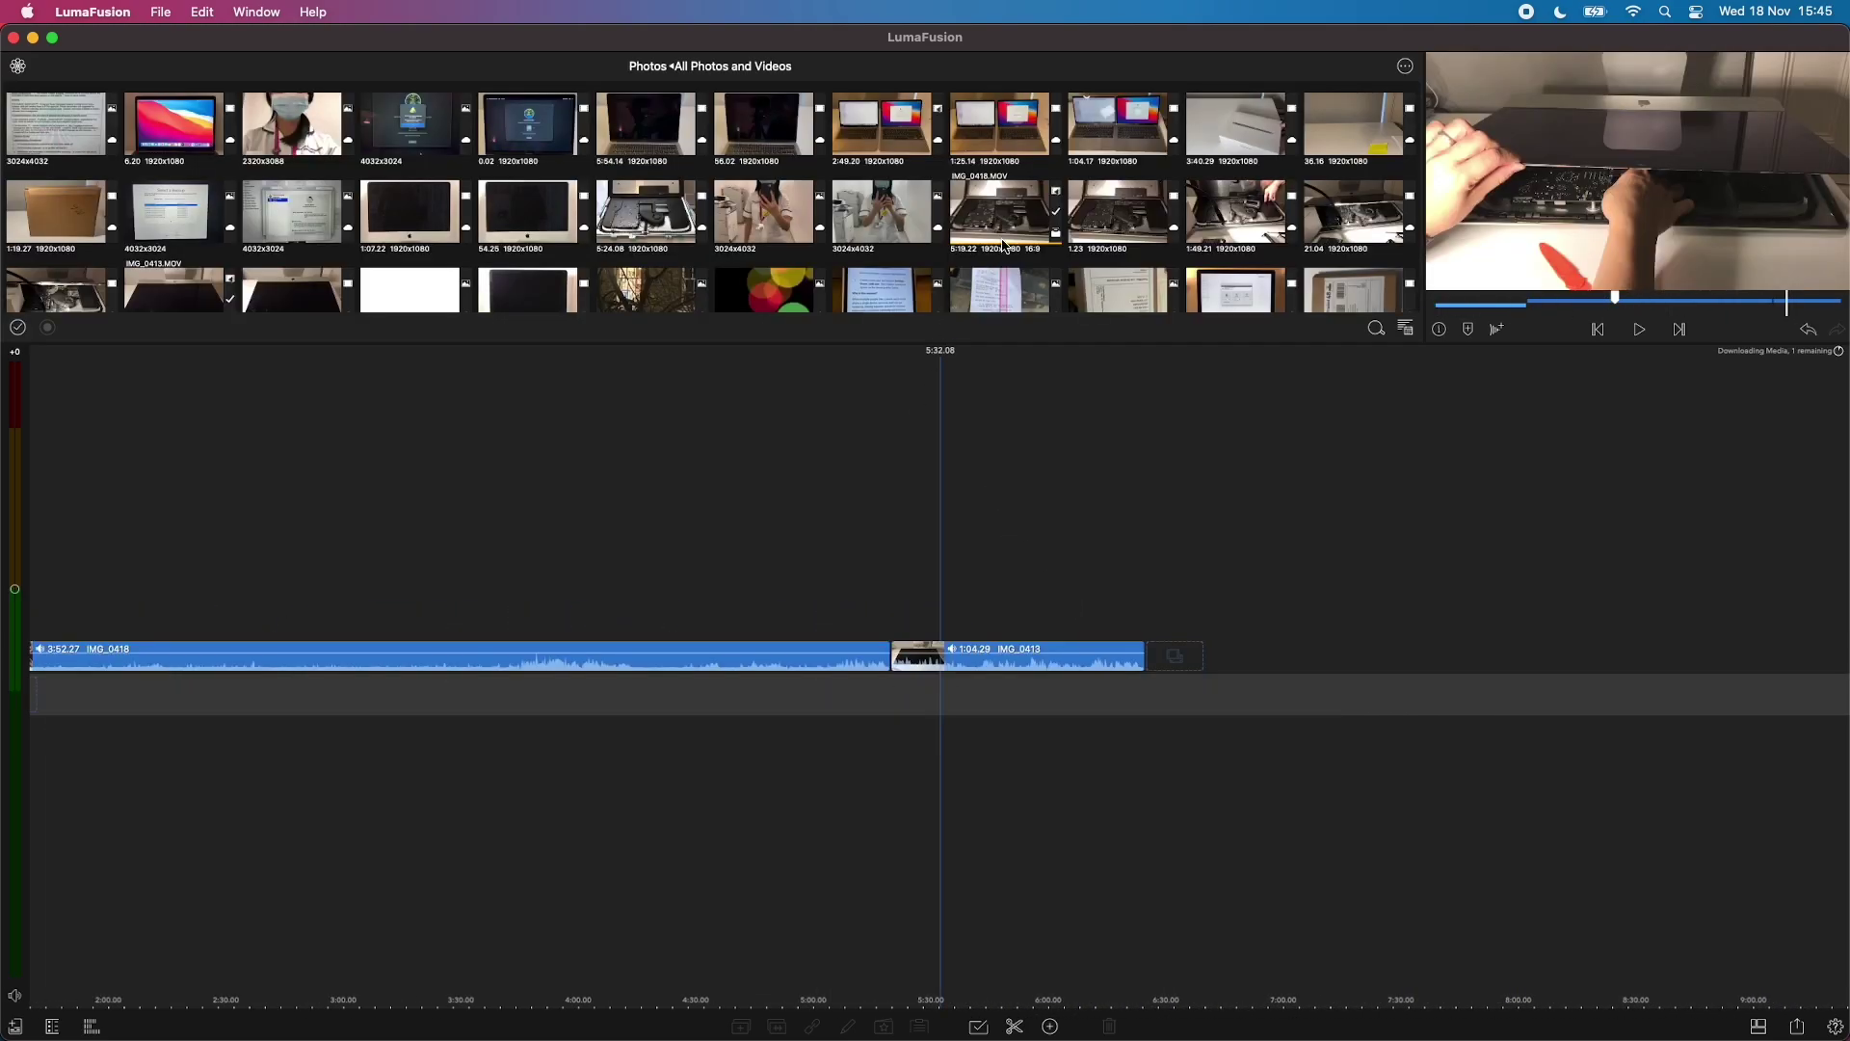
scroll(1004, 247, up, 2)
click(649, 67)
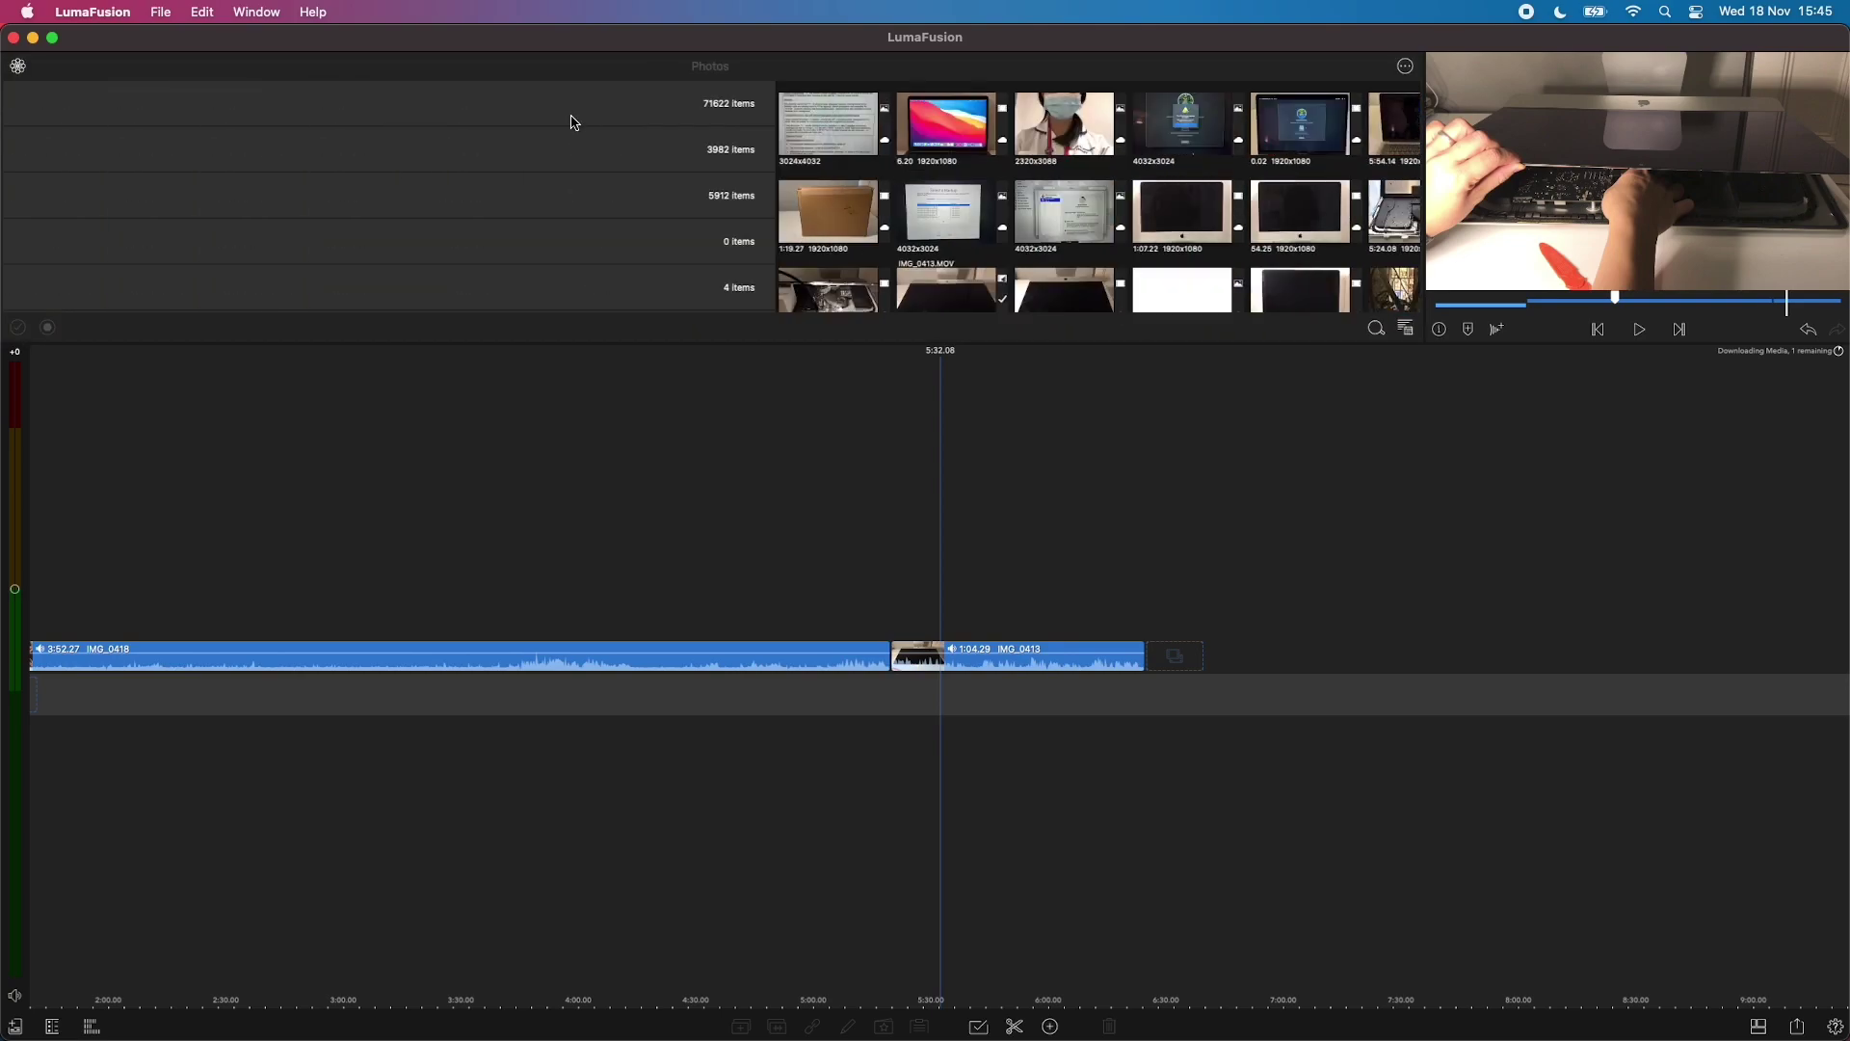
click(179, 116)
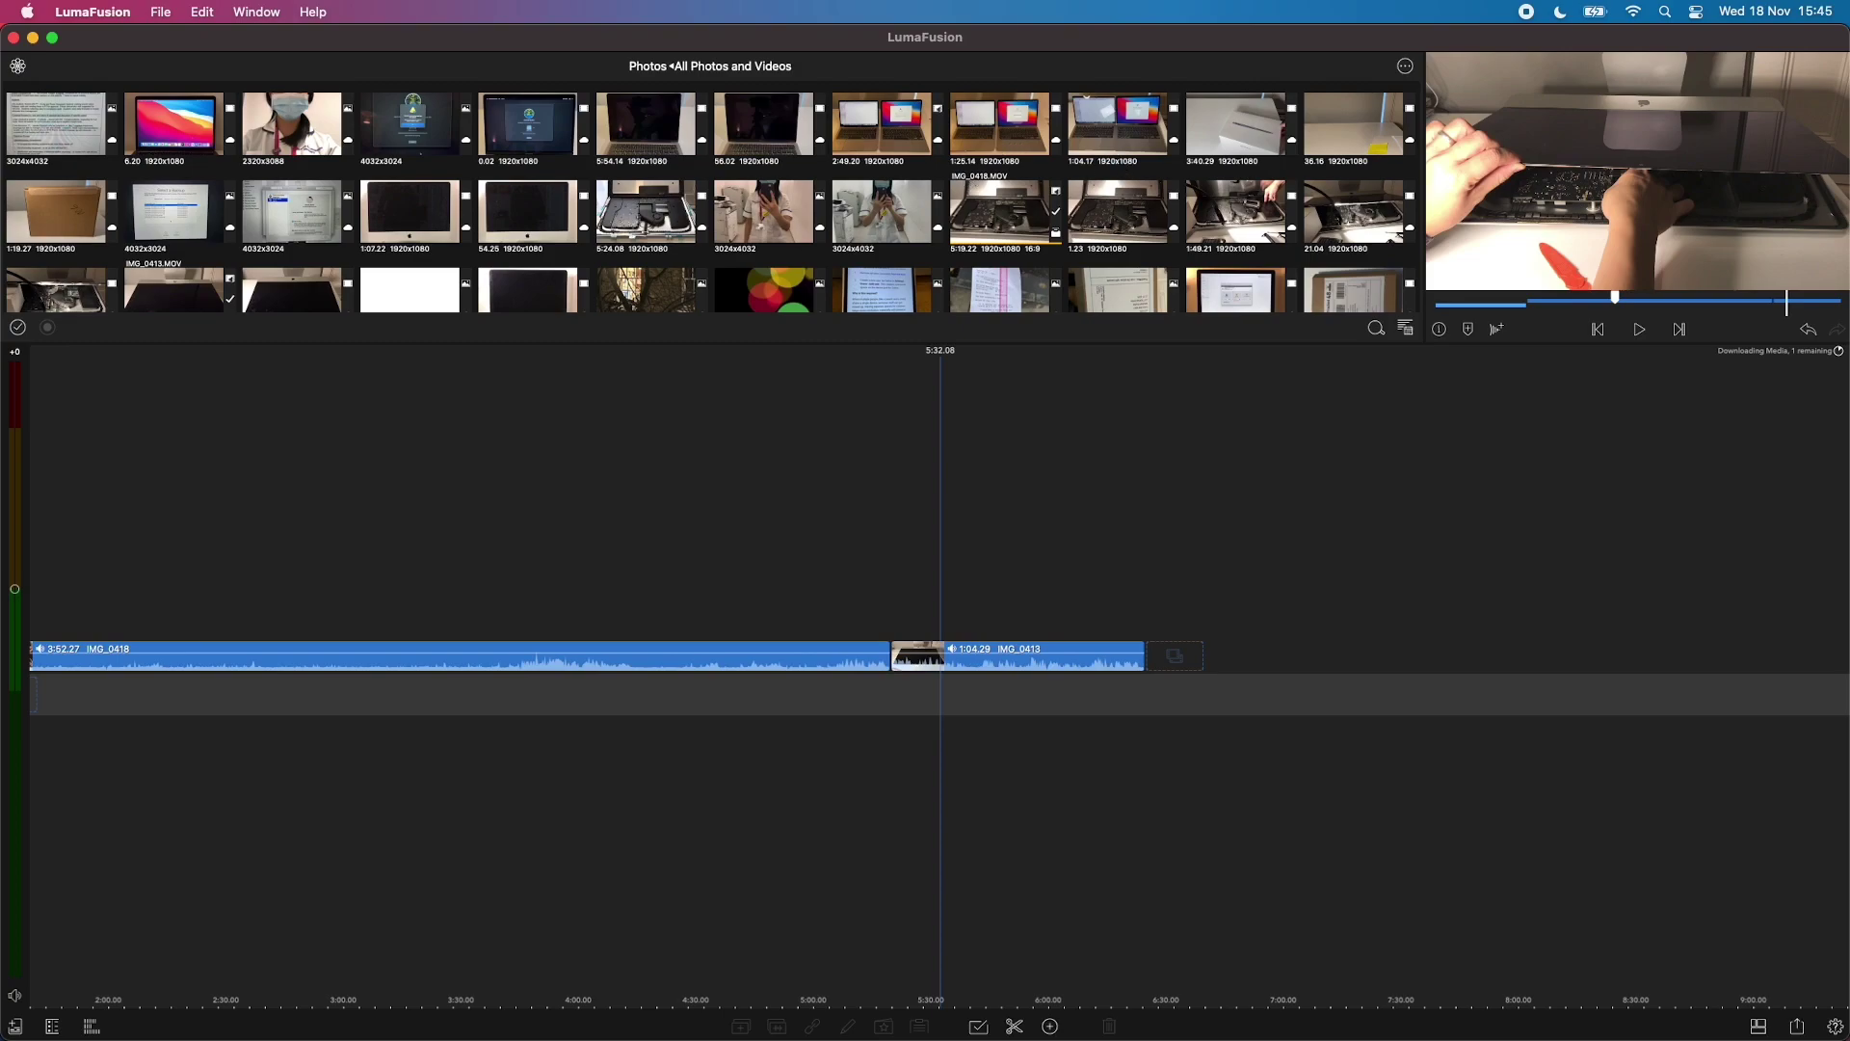
click(1007, 152)
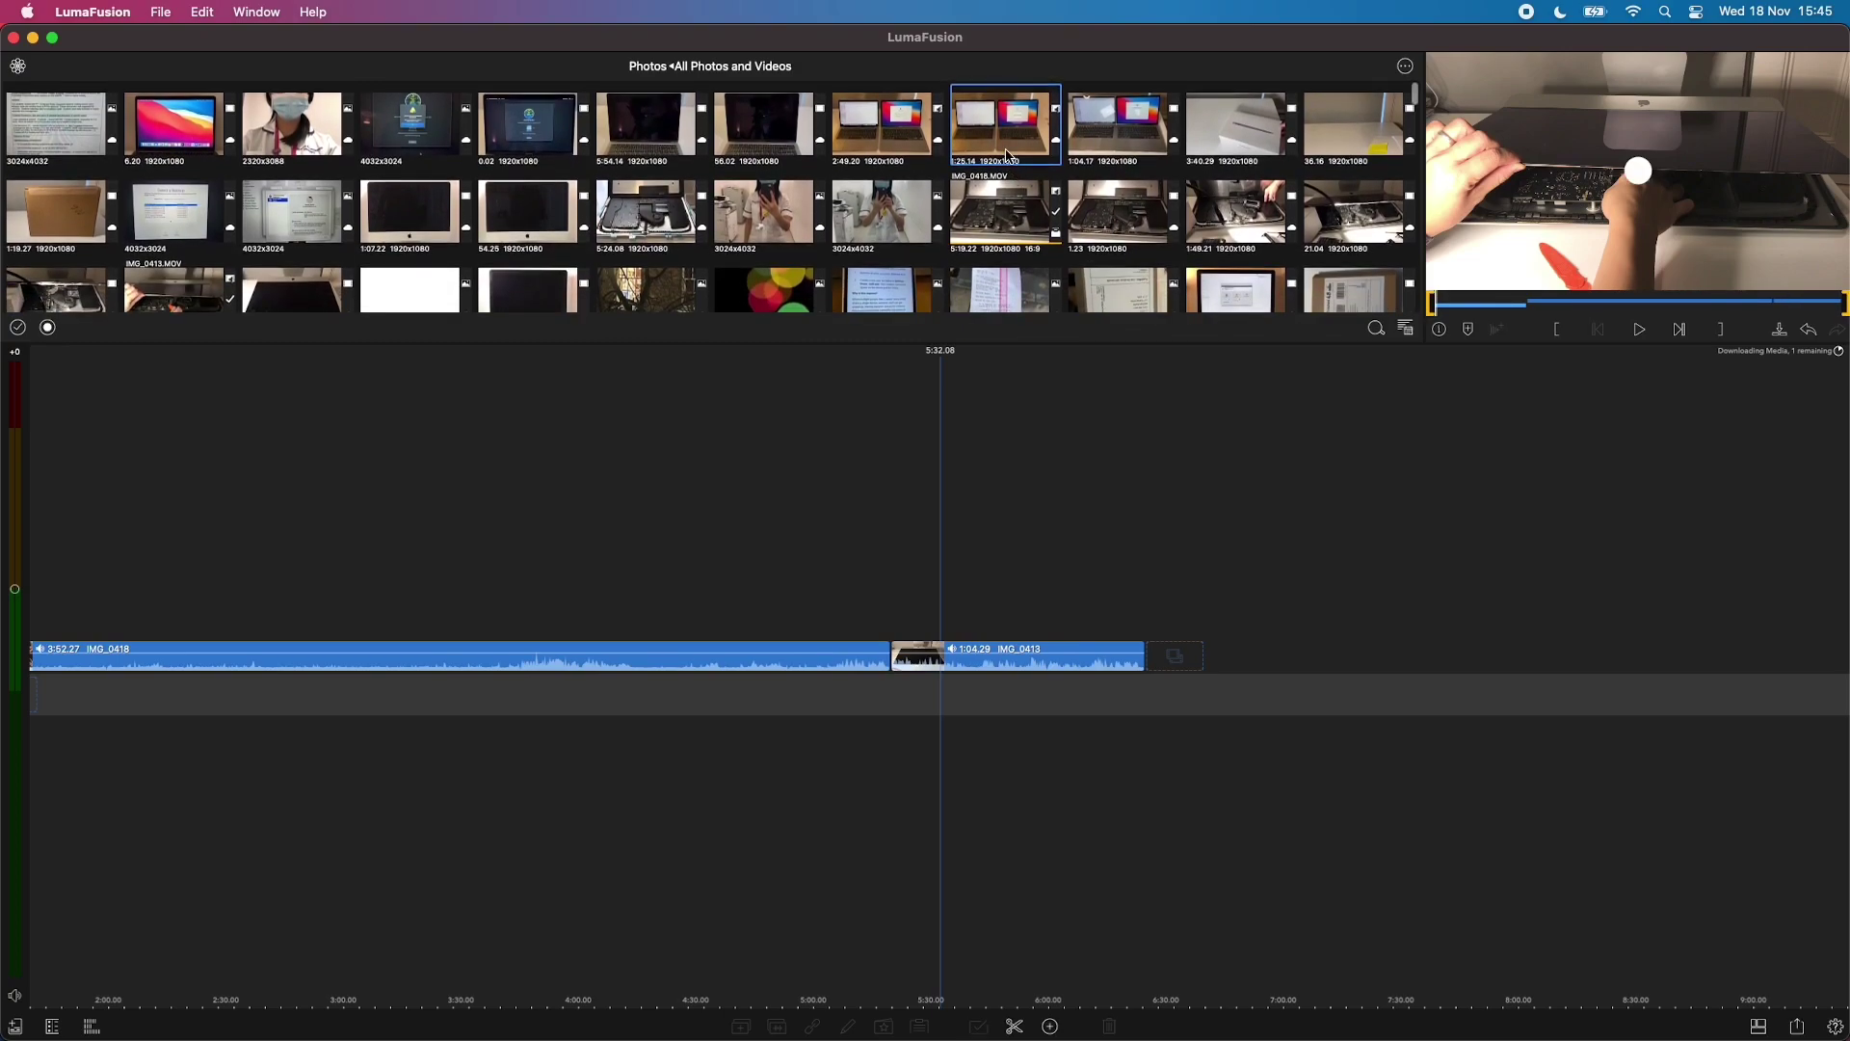
drag(1007, 154, 1226, 610)
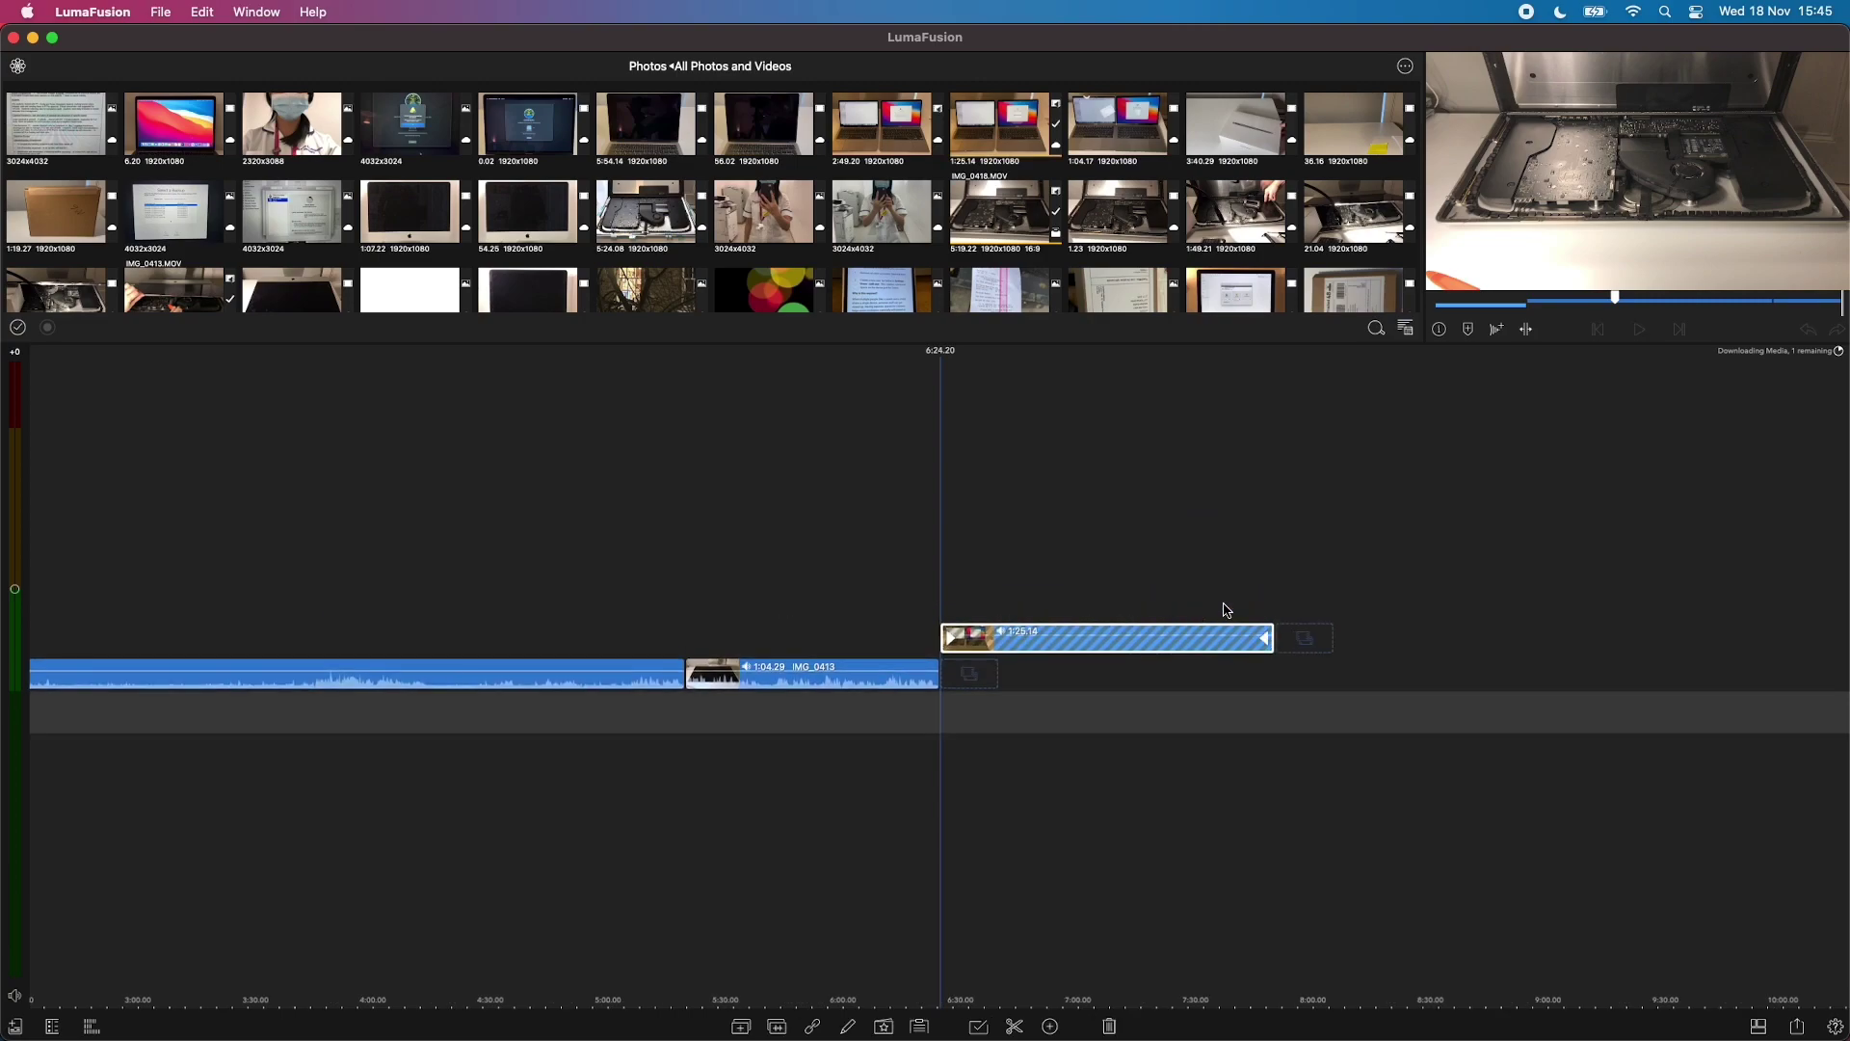
scroll(1306, 591, right, 5)
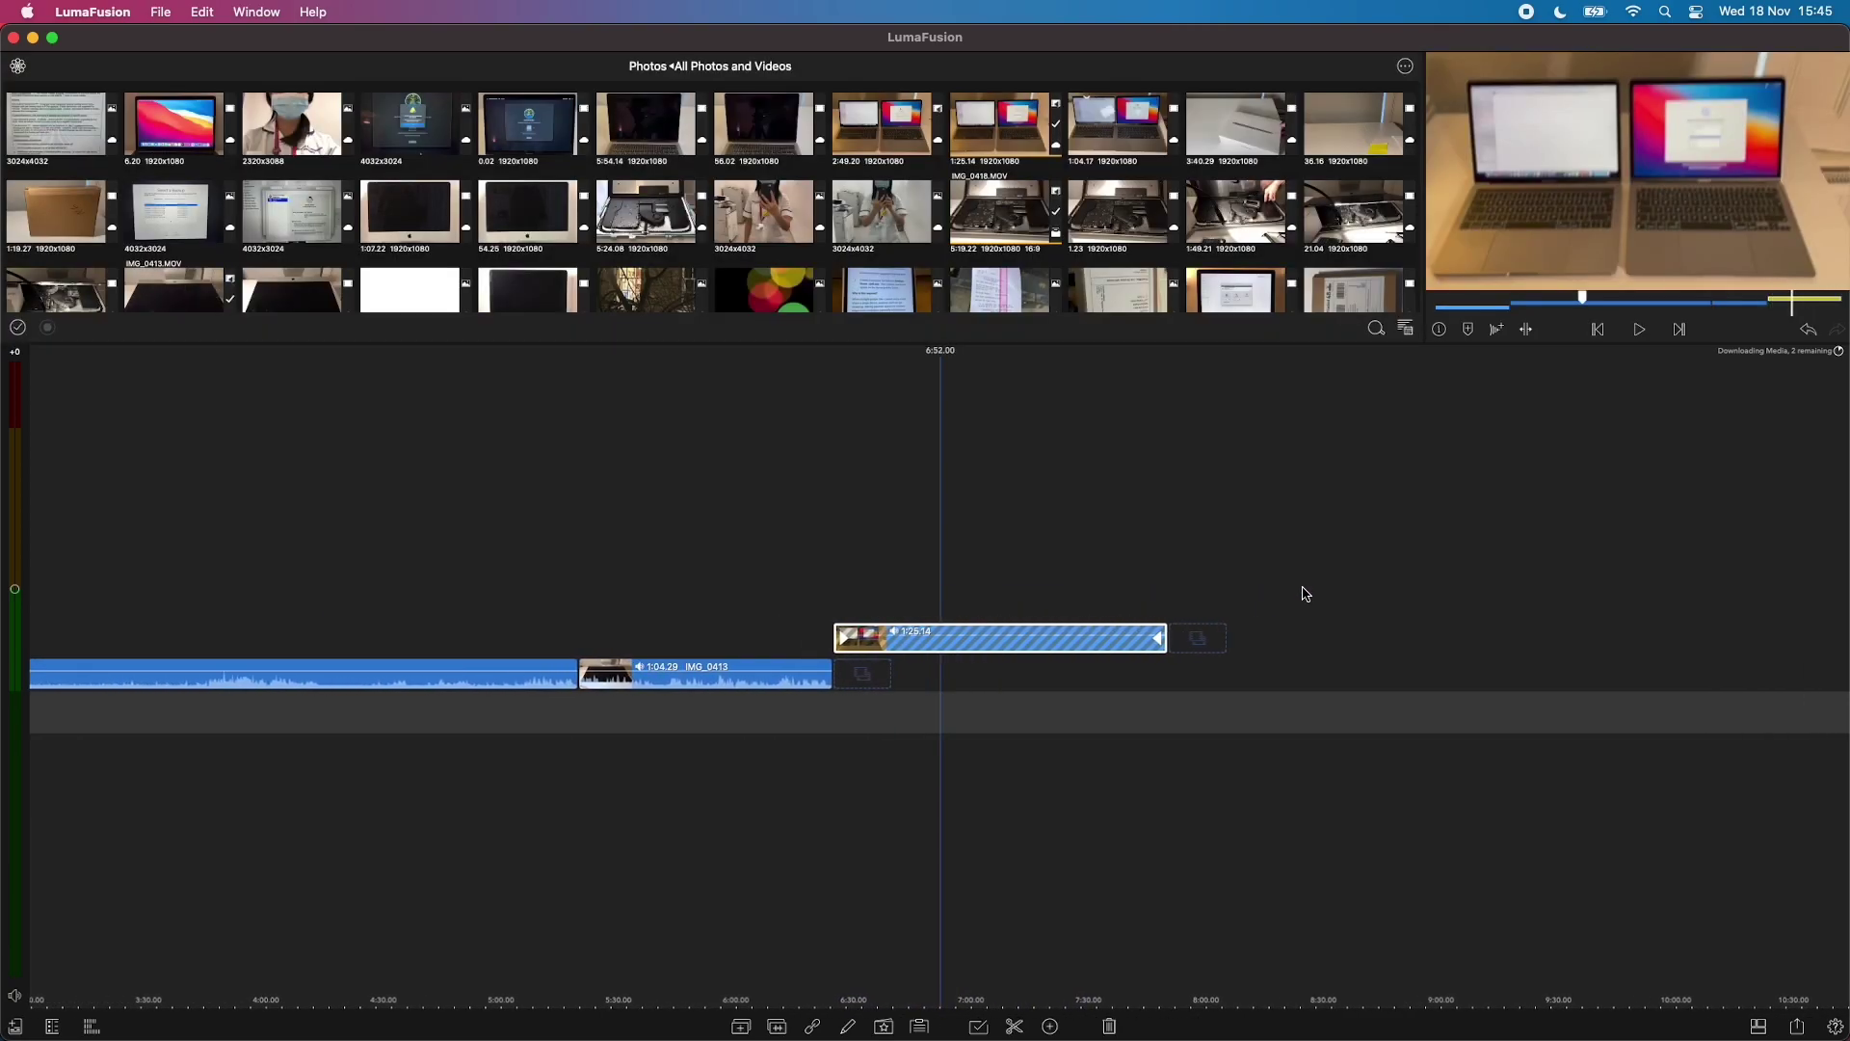
scroll(1306, 594, right, 5)
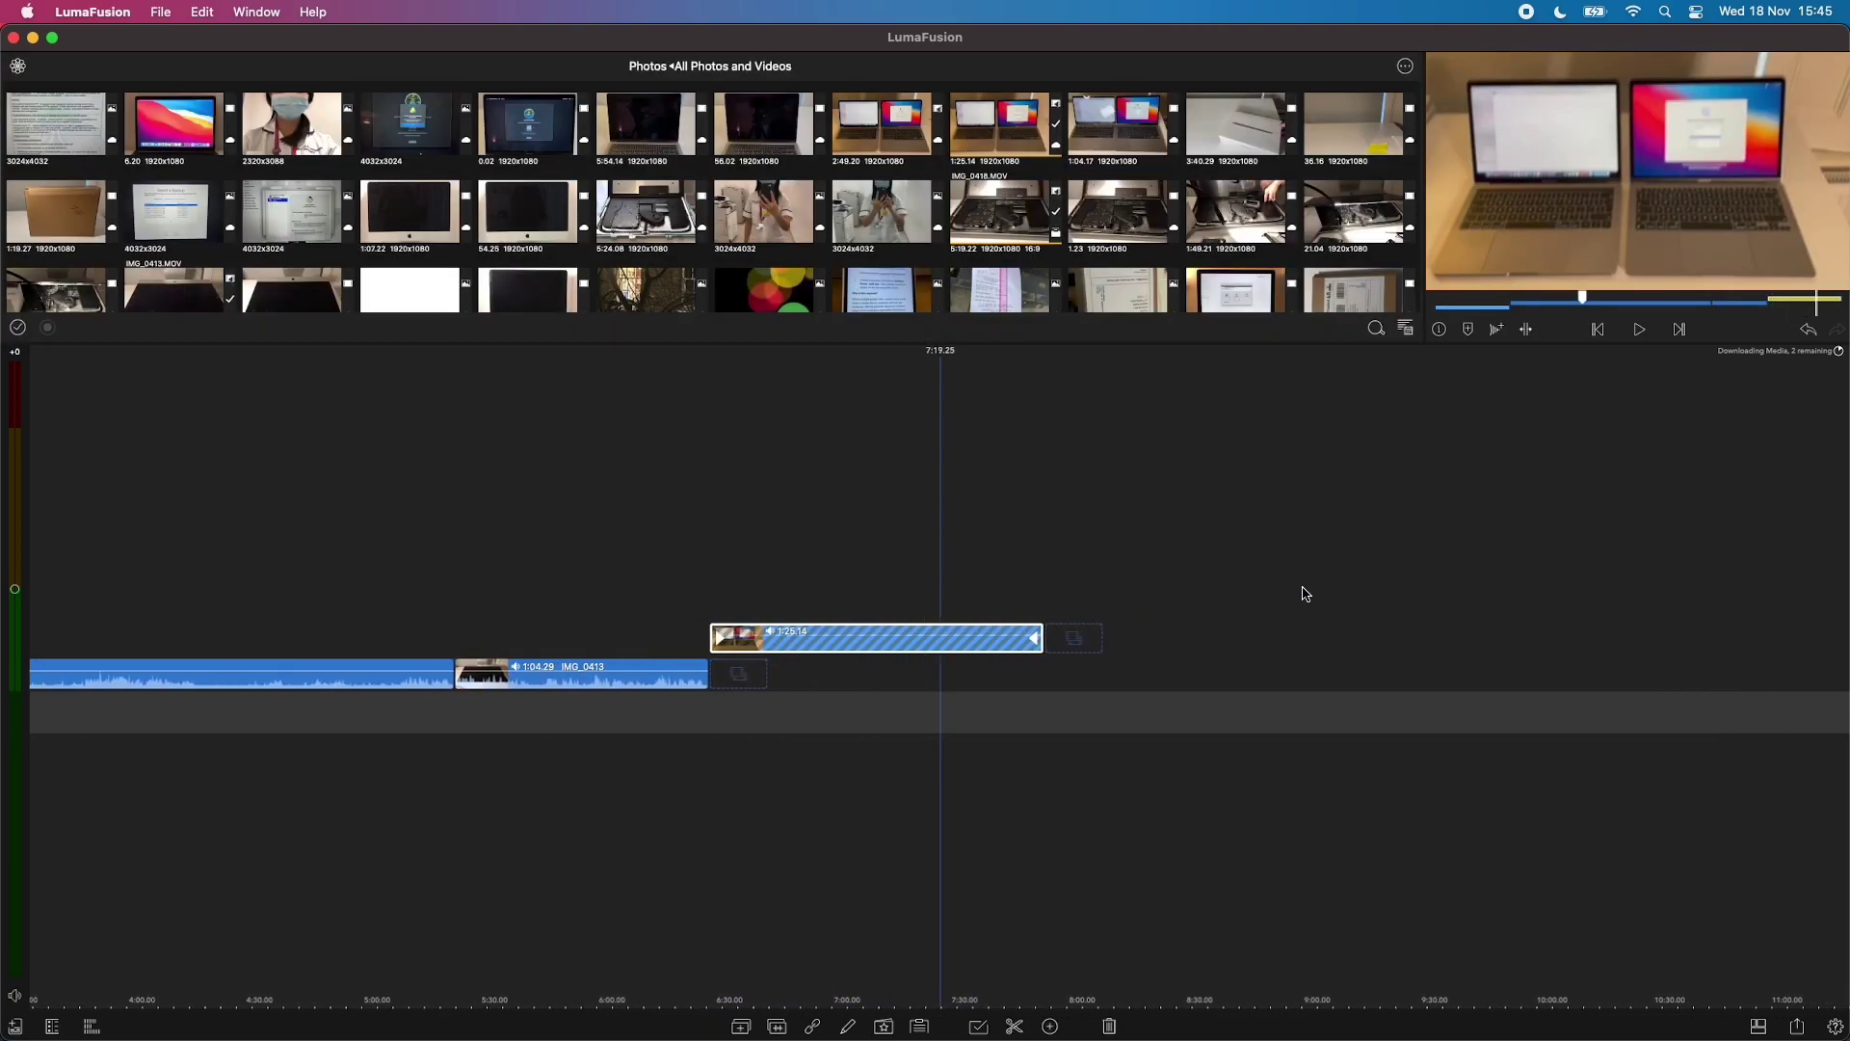
scroll(1305, 593, left, 5)
scroll(1305, 594, right, 3)
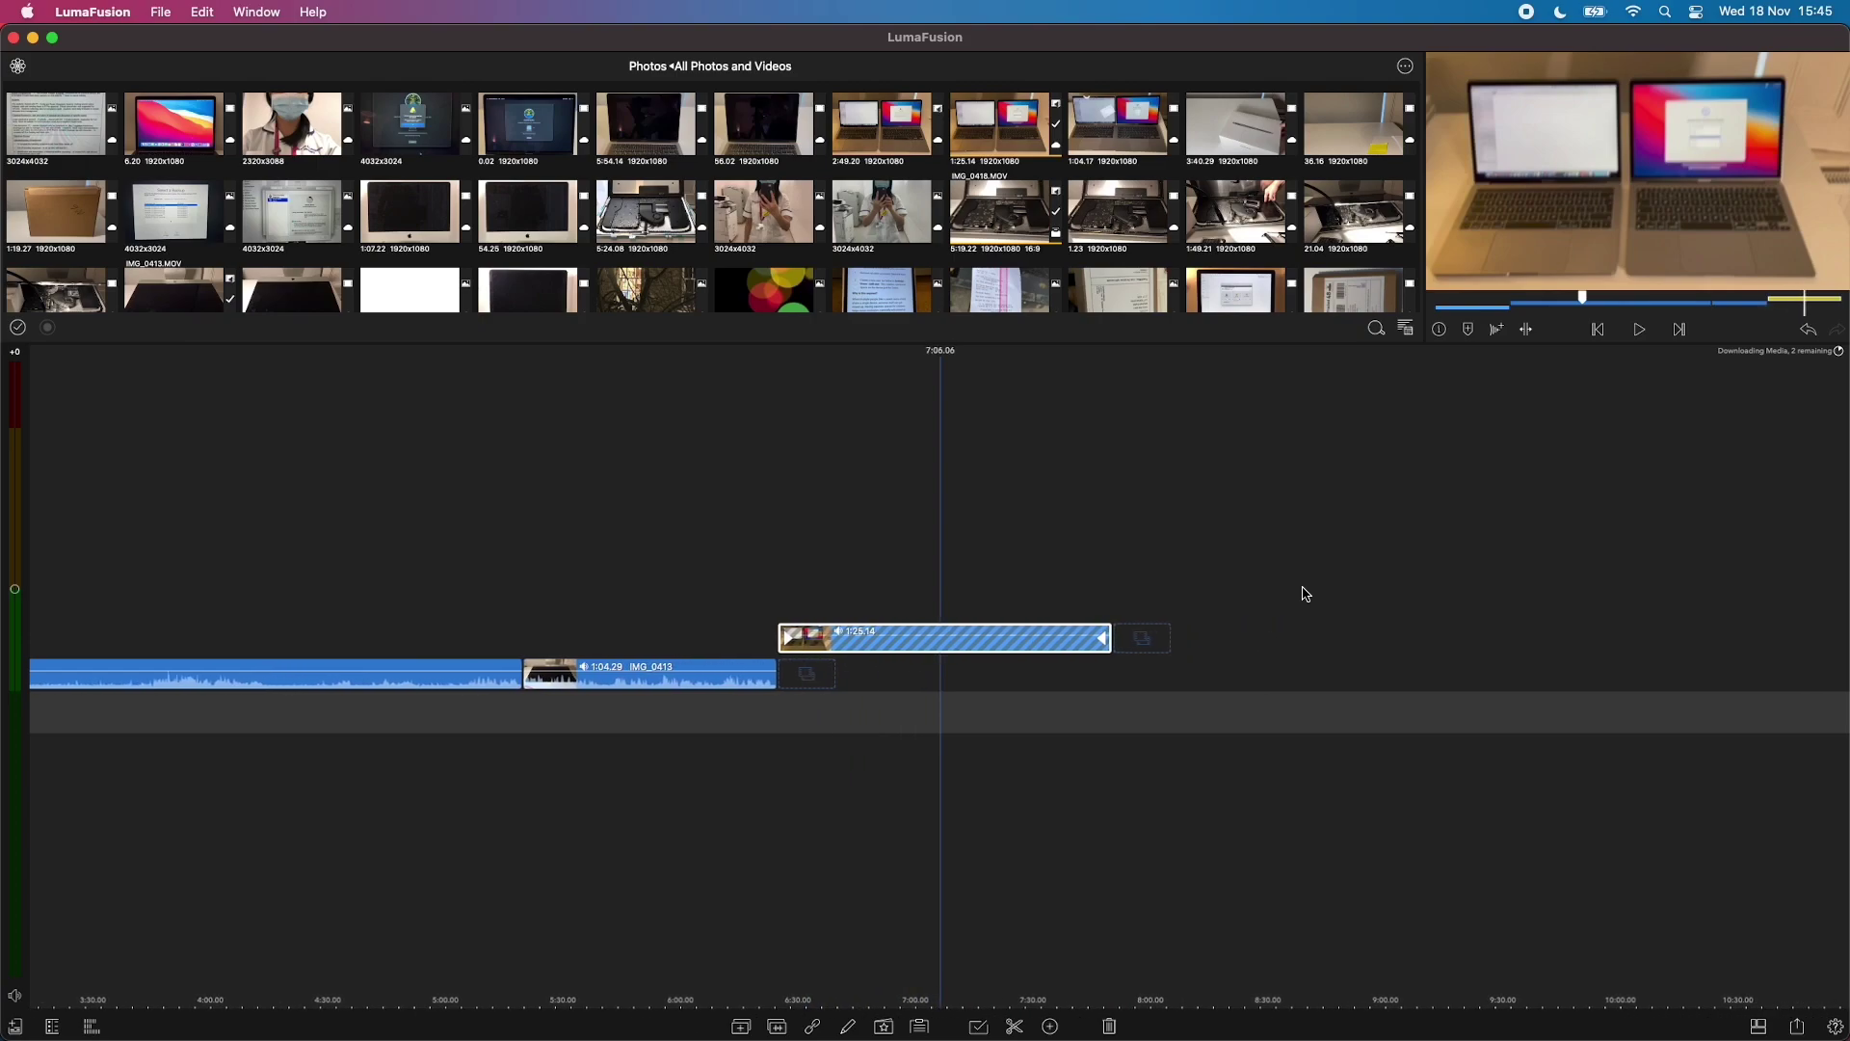
scroll(1305, 594, right, 1)
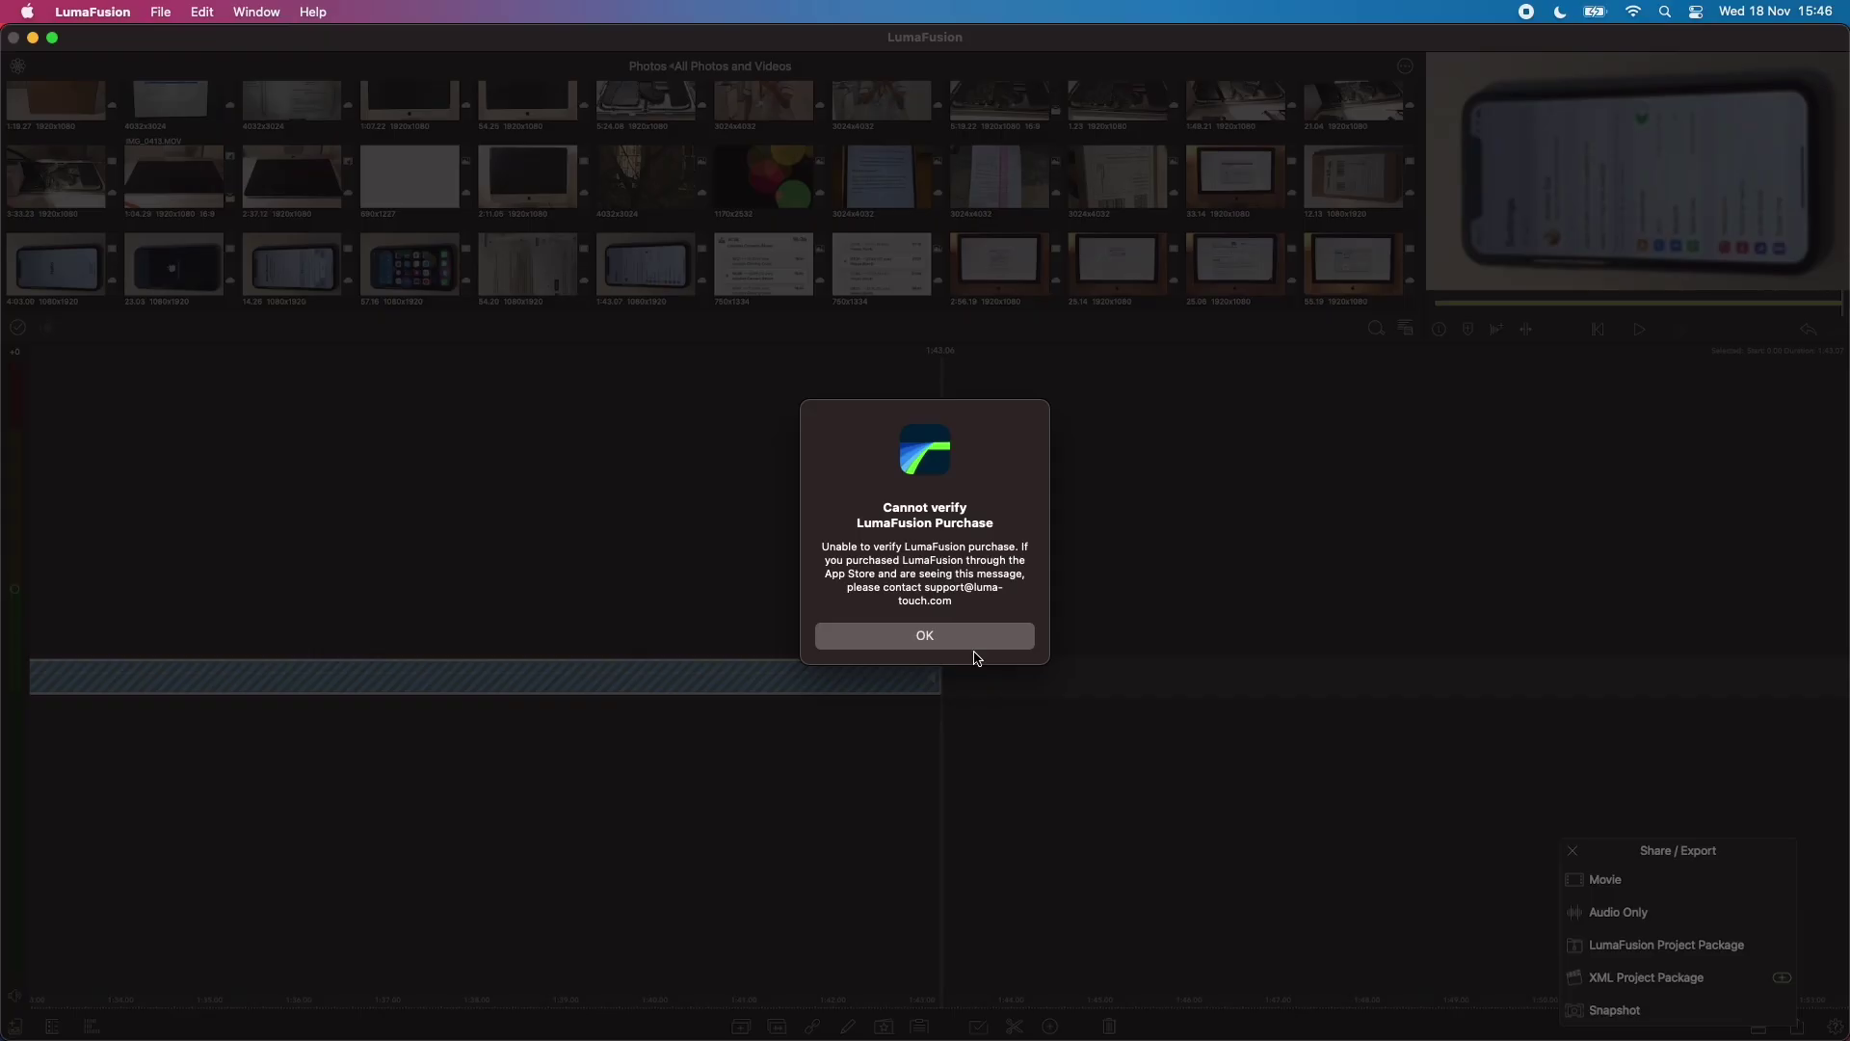
Look at the Share/Export options, close them, and delete the selected clip, leaving a 0:00 timeline
click(974, 644)
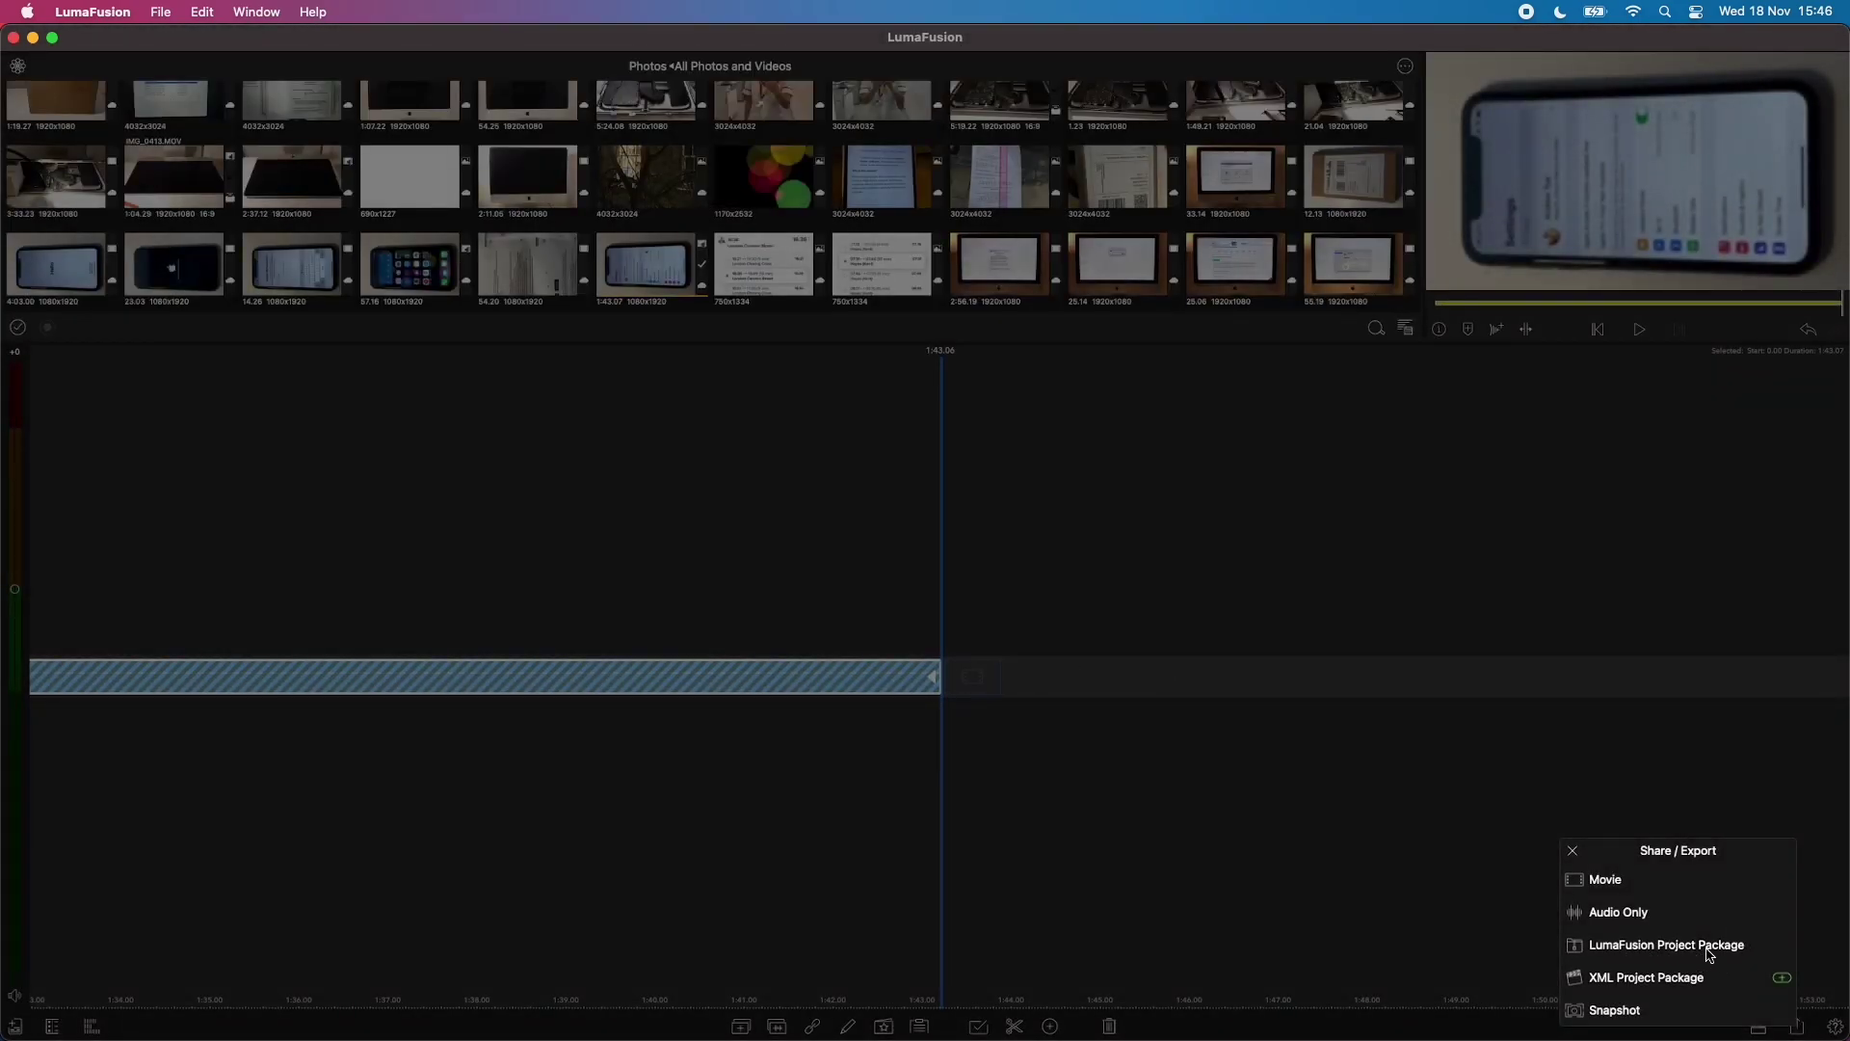
click(1380, 776)
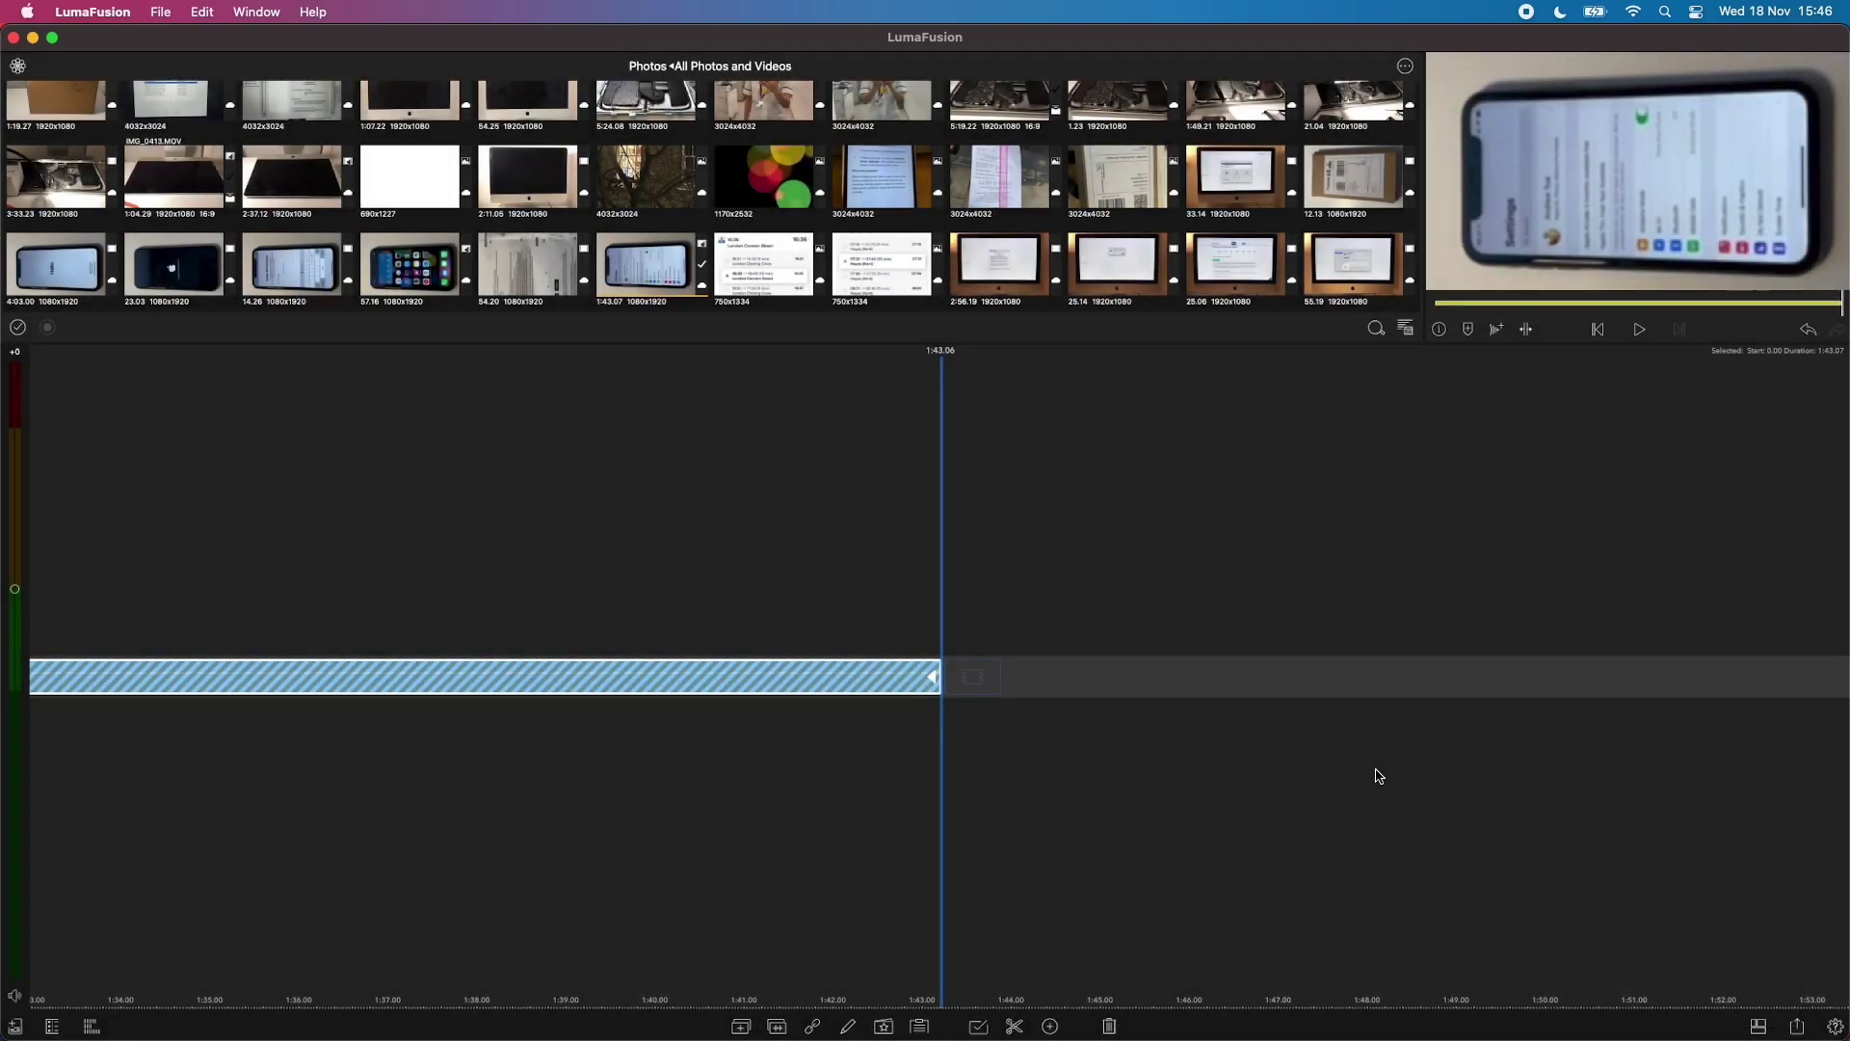
key(Delete)
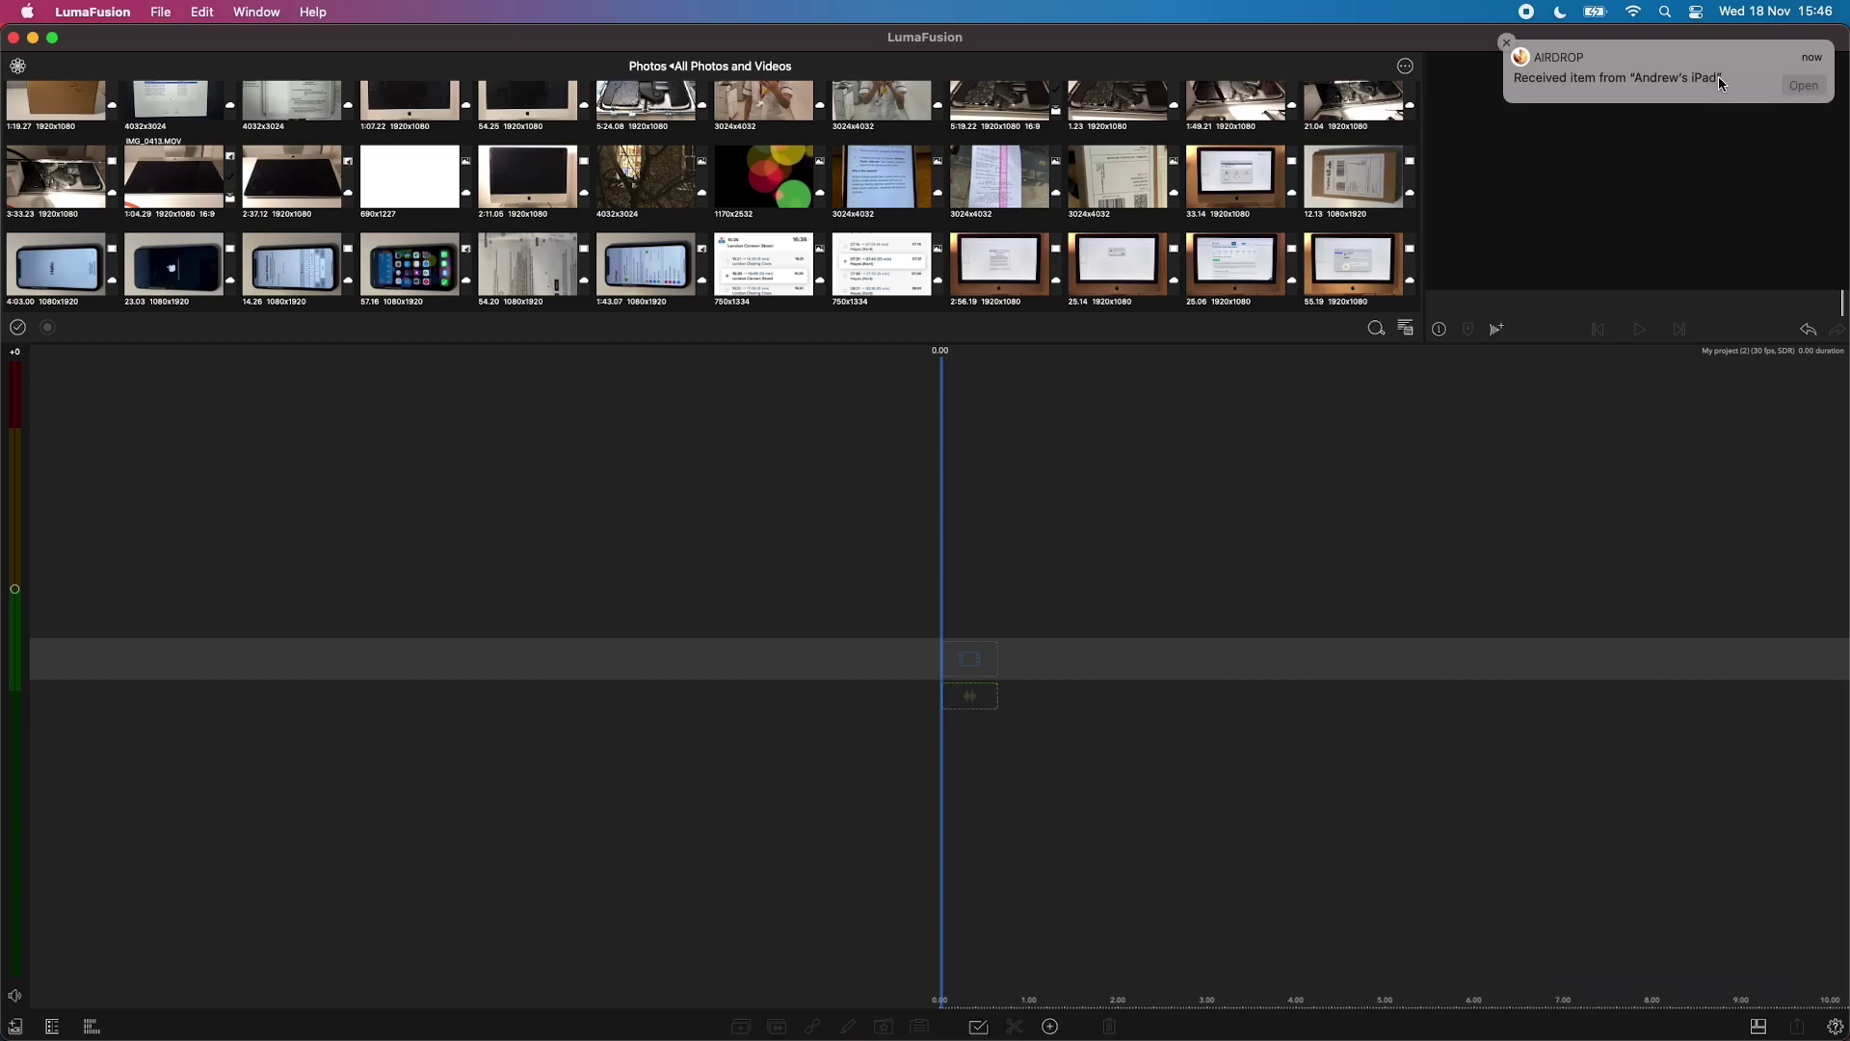
Import the AirDropped 'Tech - Migration' project and browse its IMG_0157 and IMG_0158 clips
click(1804, 86)
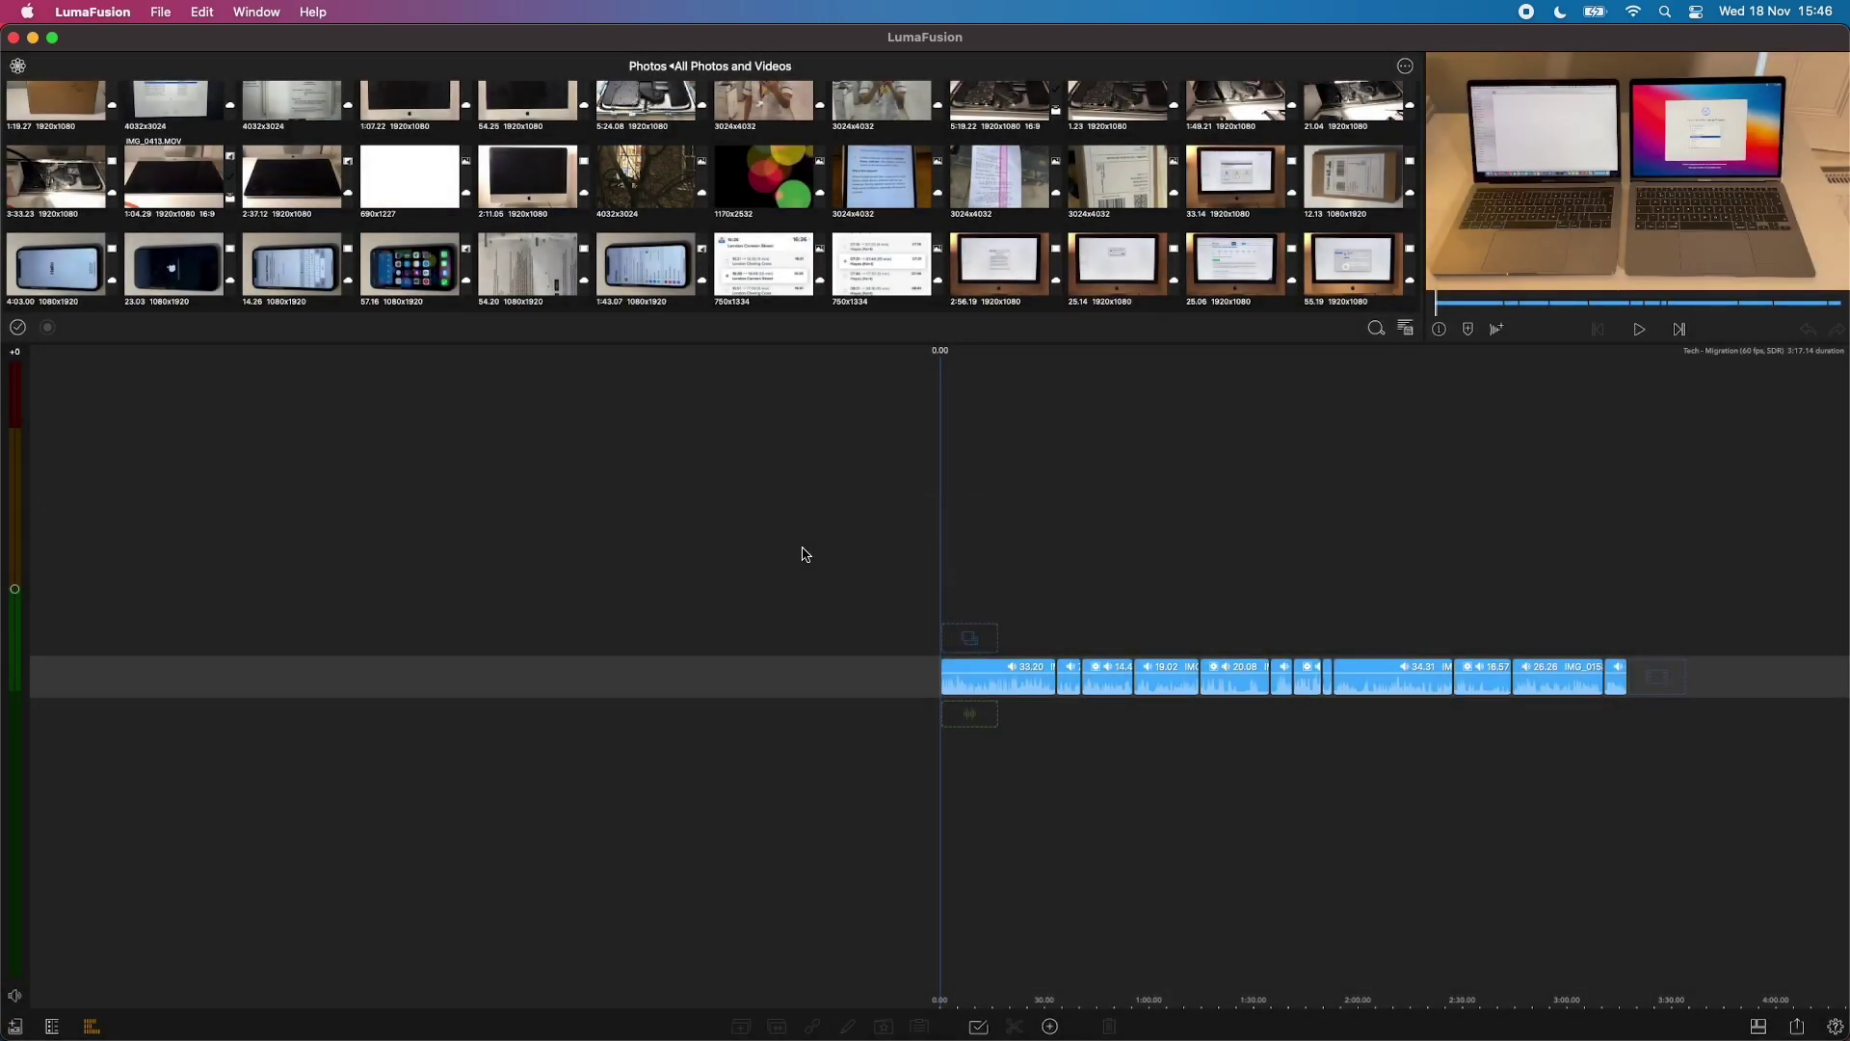
scroll(1250, 551, right, 15)
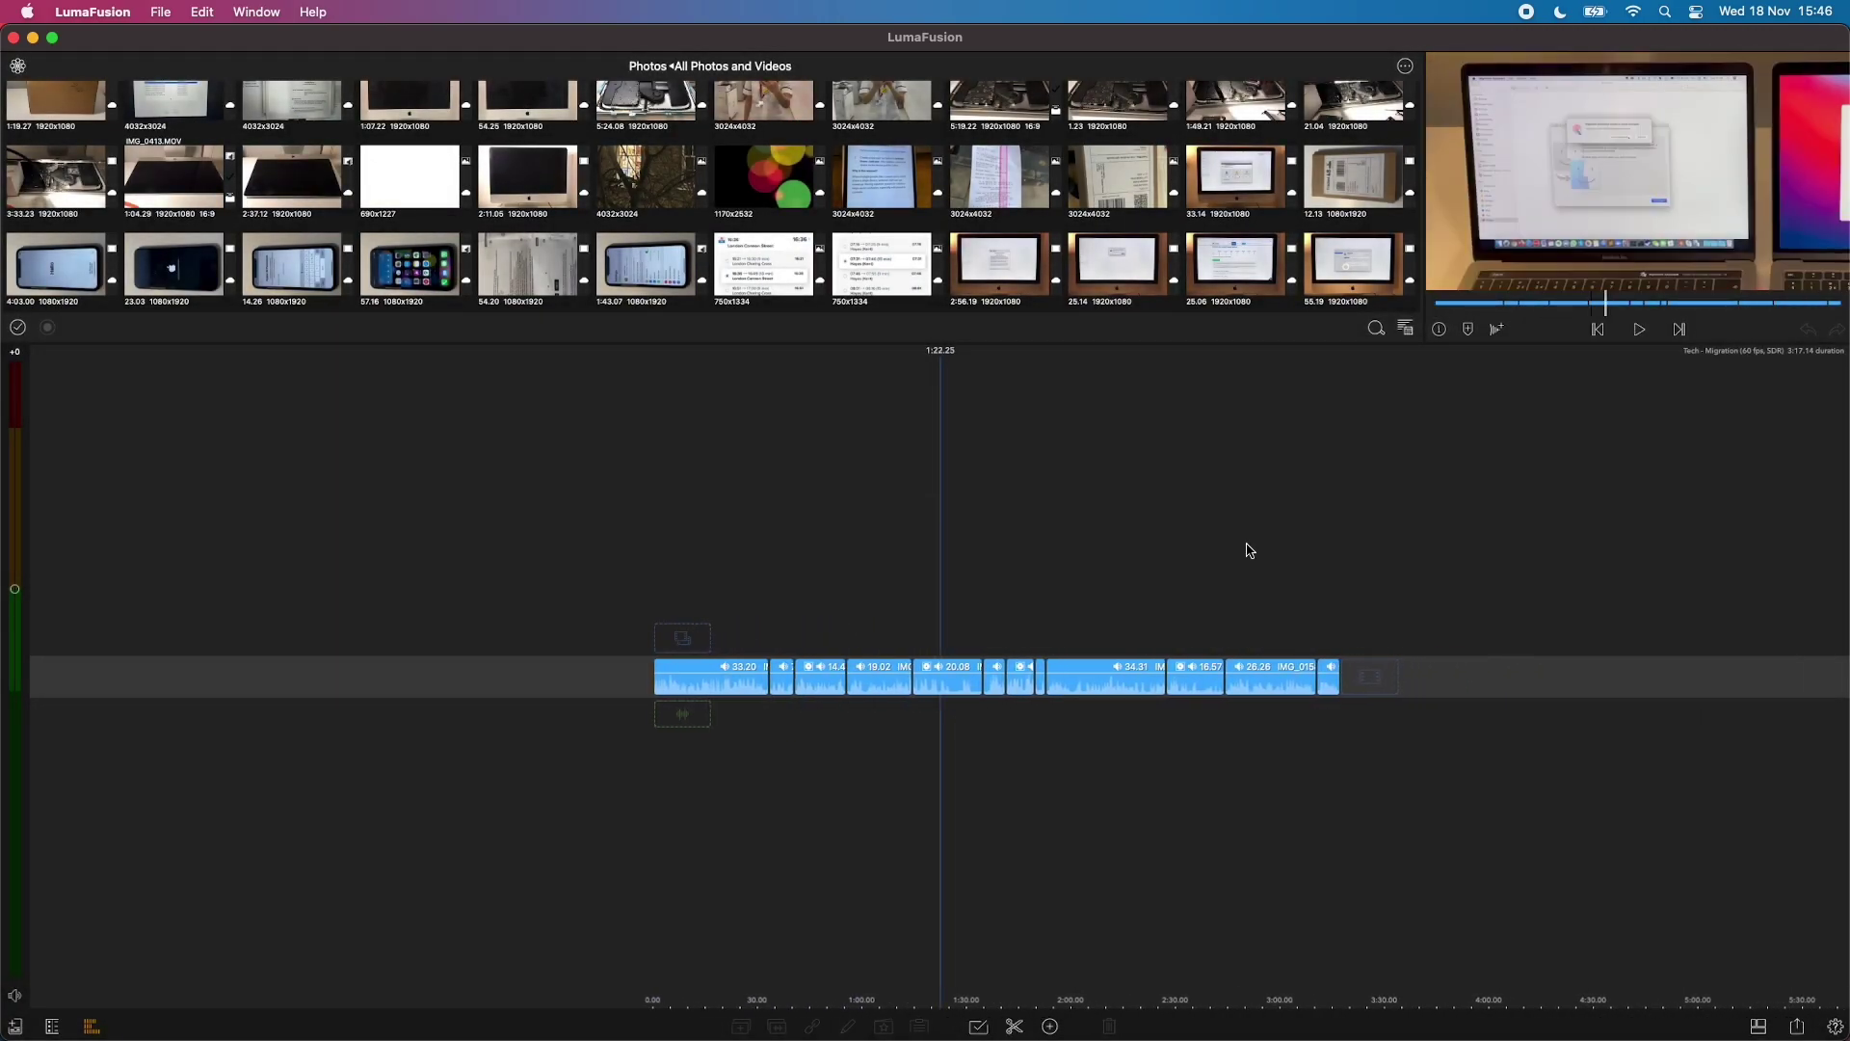
scroll(1249, 550, up, 3)
scroll(1250, 550, up, 3)
scroll(1250, 550, right, 5)
scroll(1250, 550, left, 10)
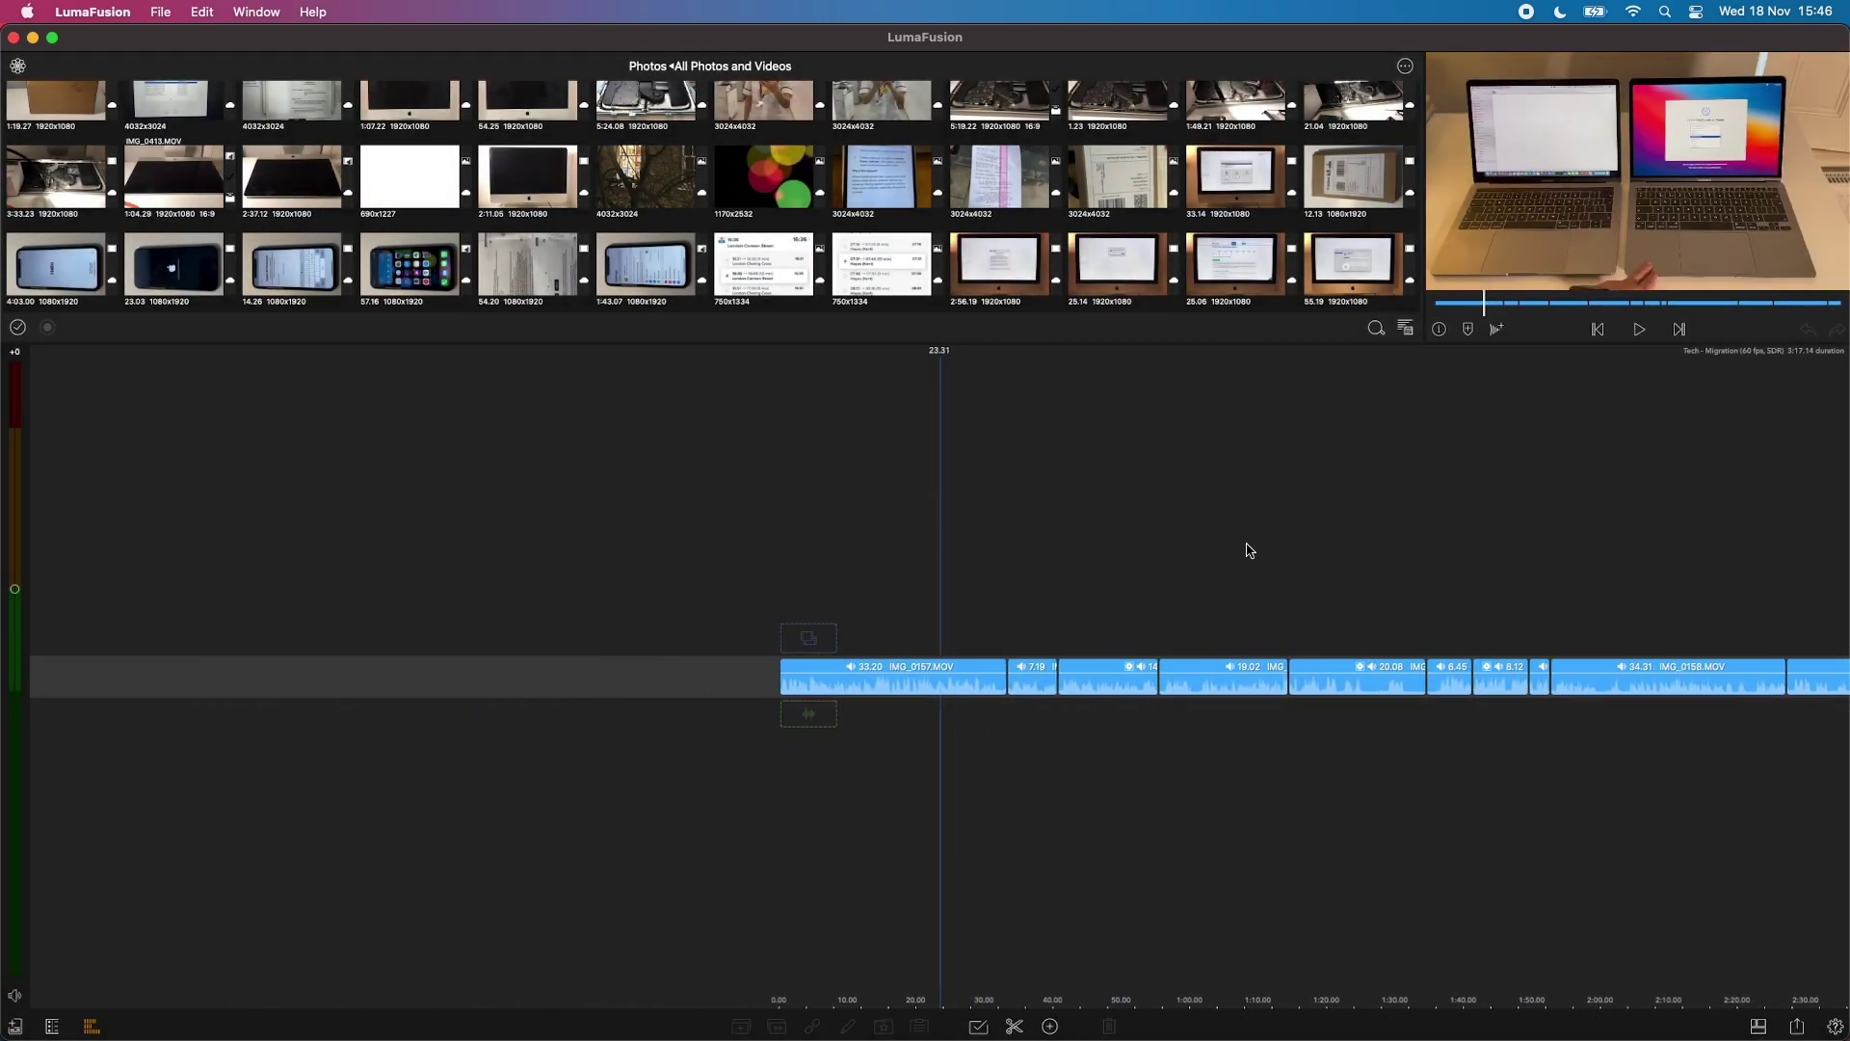
scroll(1249, 550, right, 7)
scroll(1250, 550, right, 15)
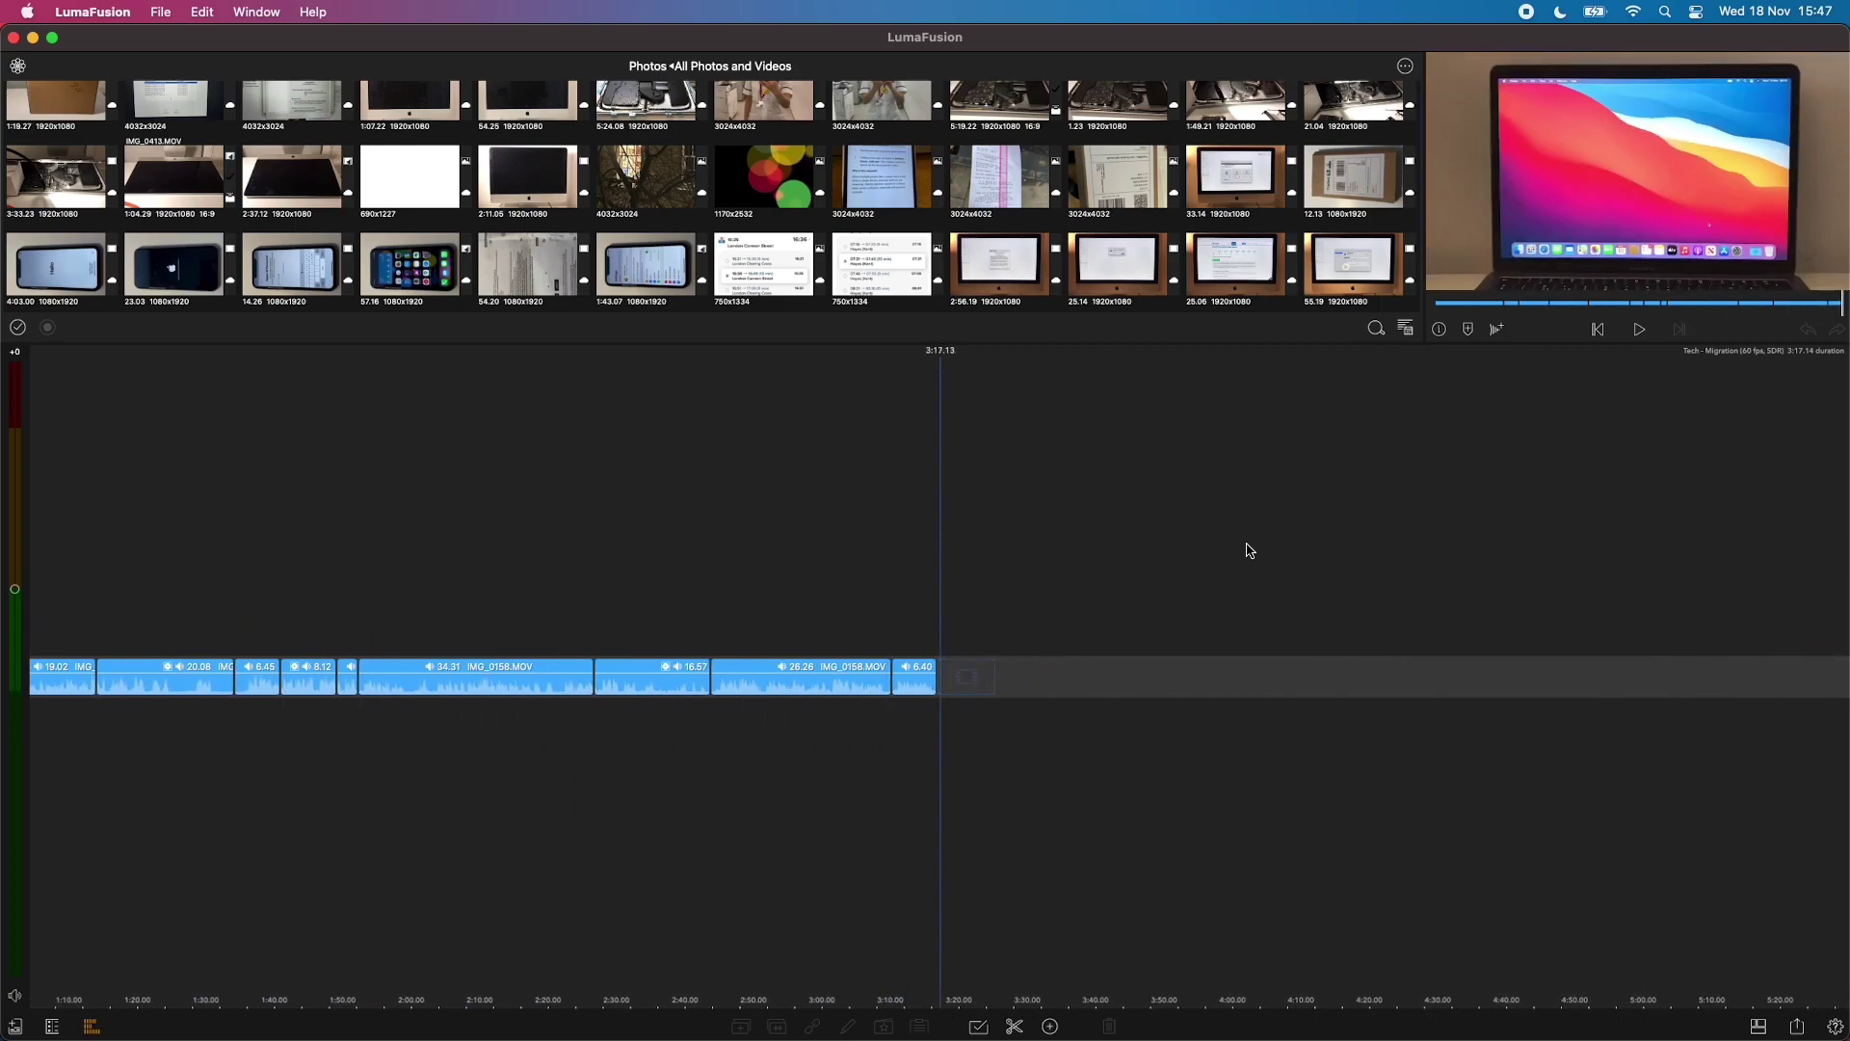
scroll(1249, 550, left, 4)
scroll(1250, 550, right, 12)
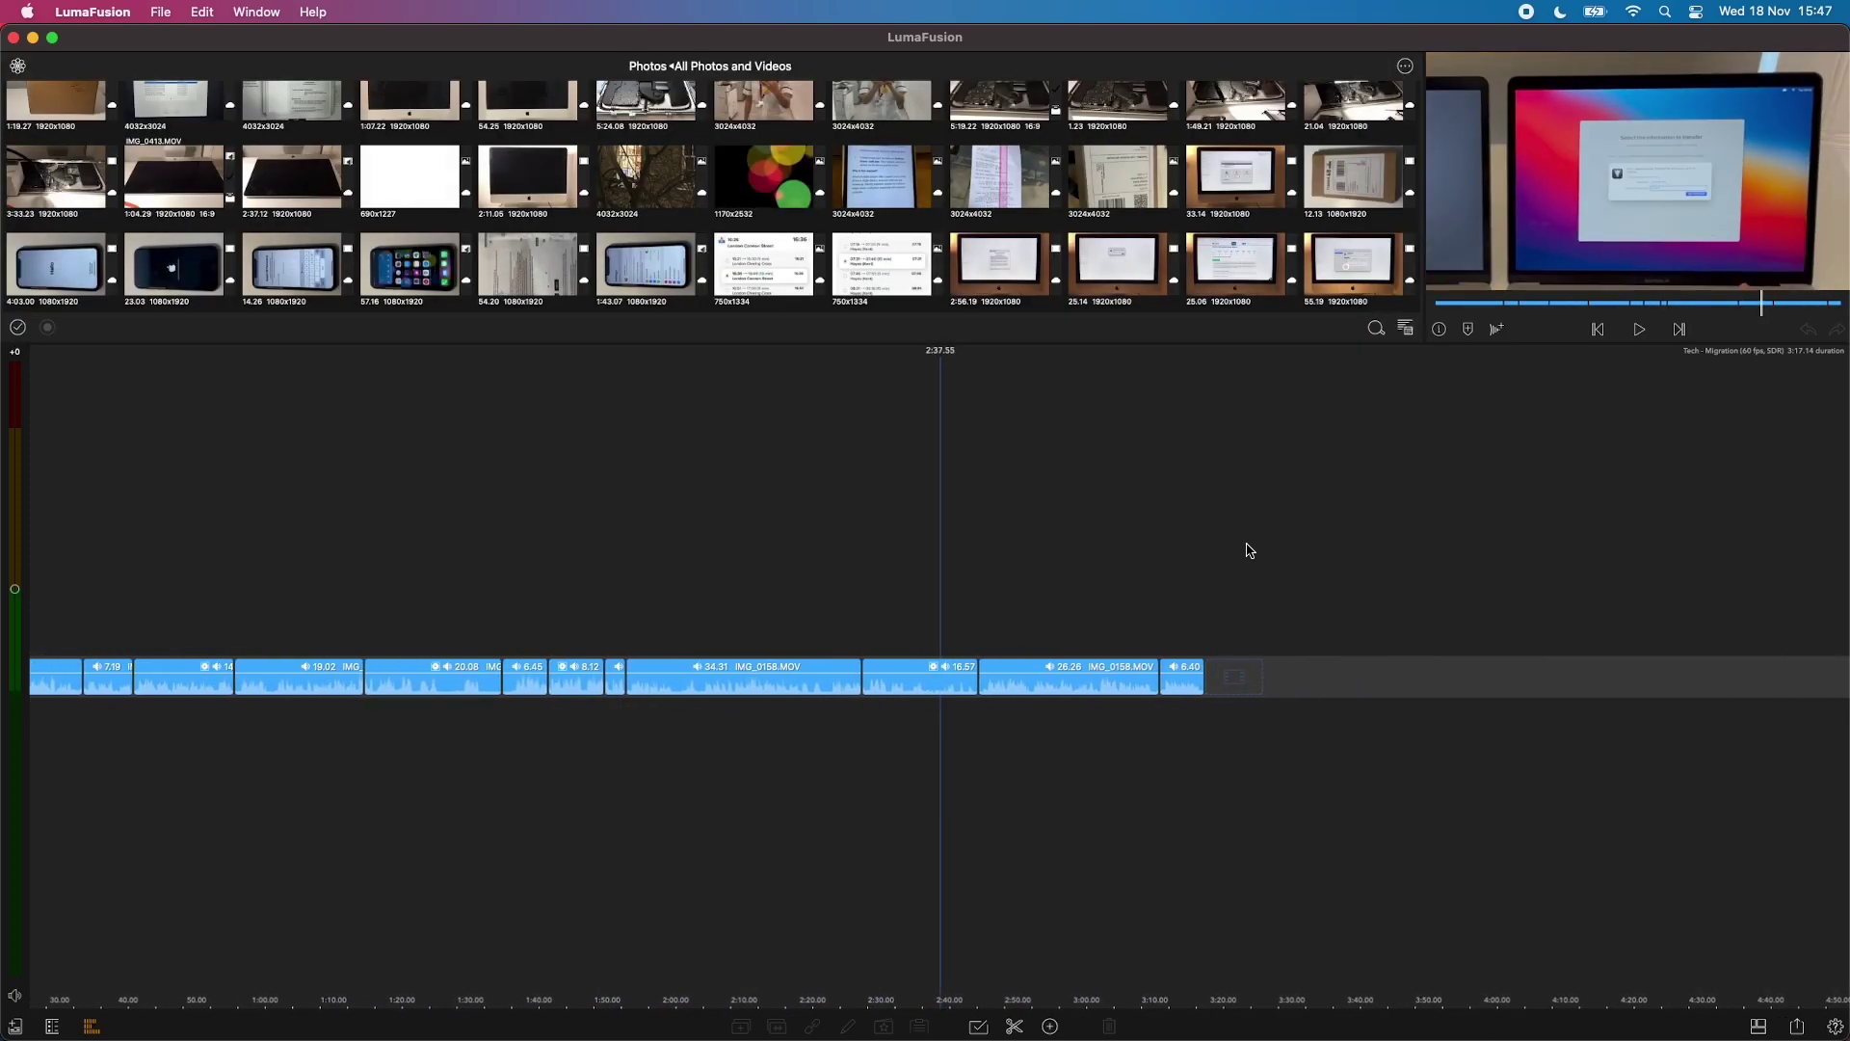
scroll(1250, 550, left, 6)
scroll(1249, 550, right, 3)
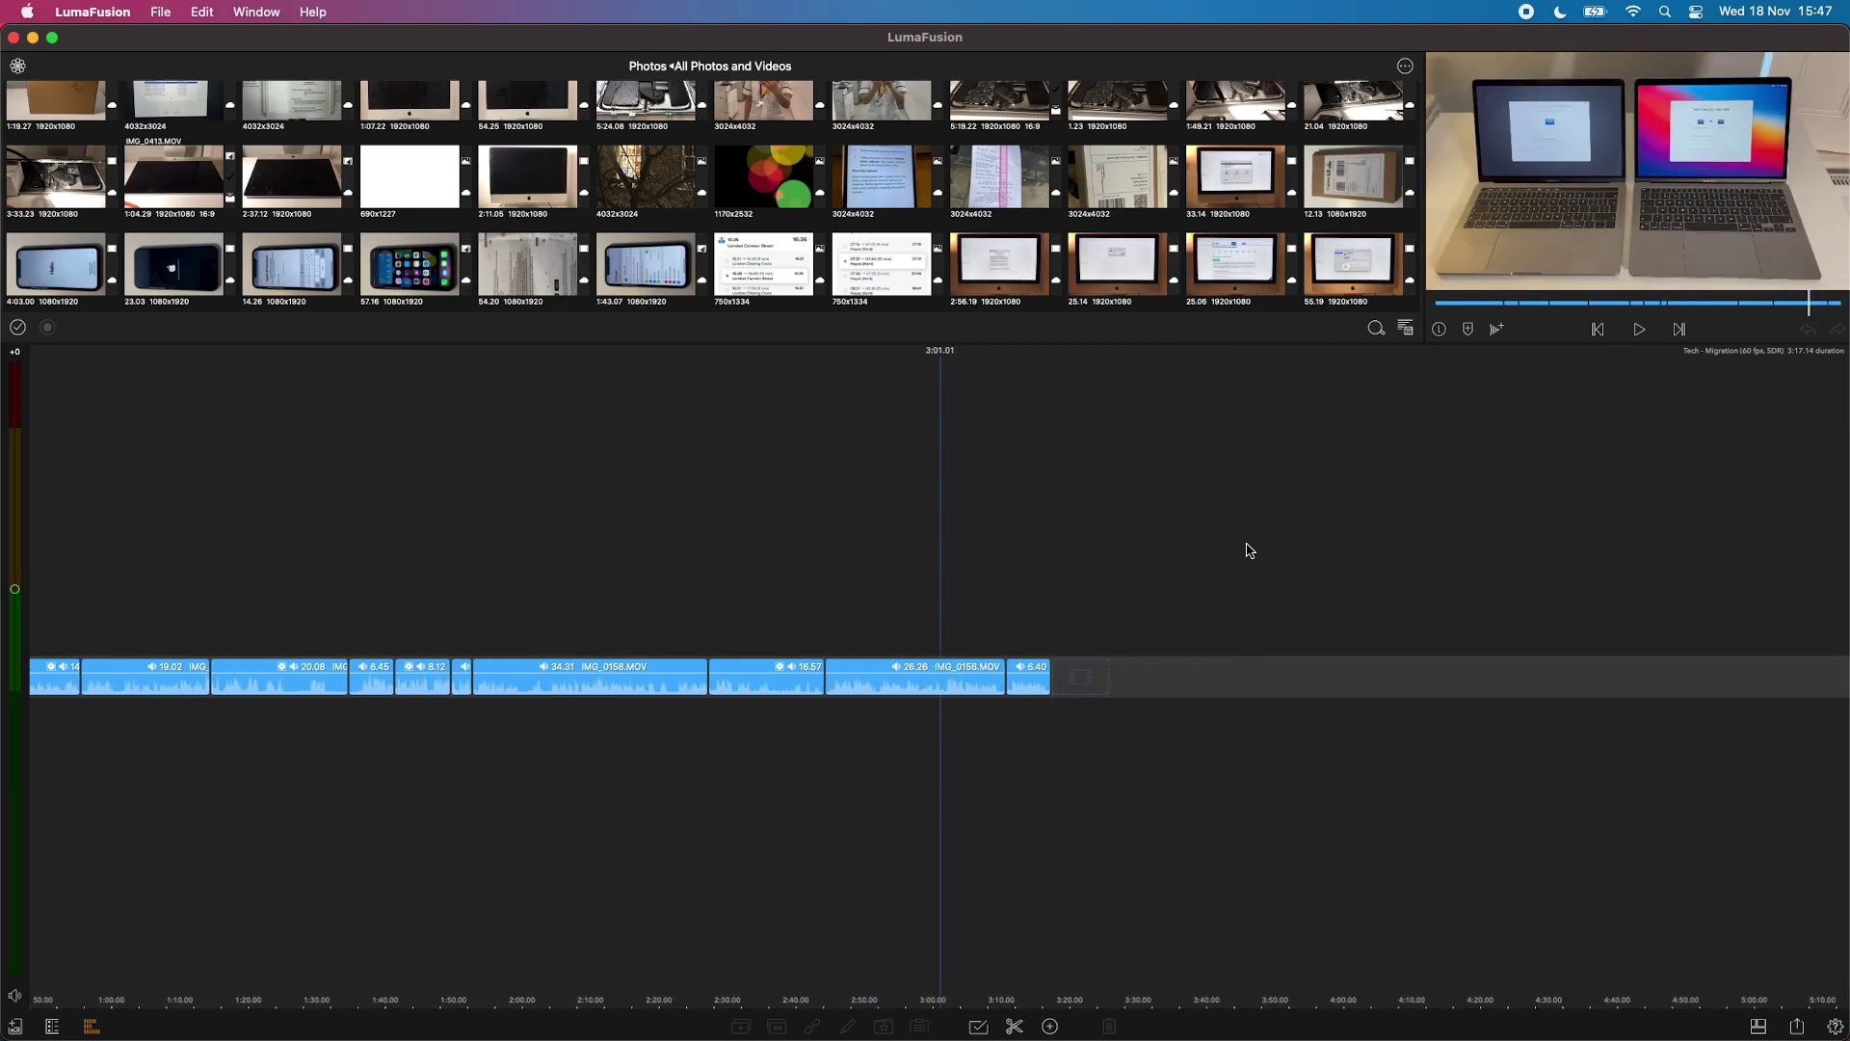
scroll(1250, 551, left, 4)
scroll(1249, 550, right, 8)
scroll(1250, 550, left, 20)
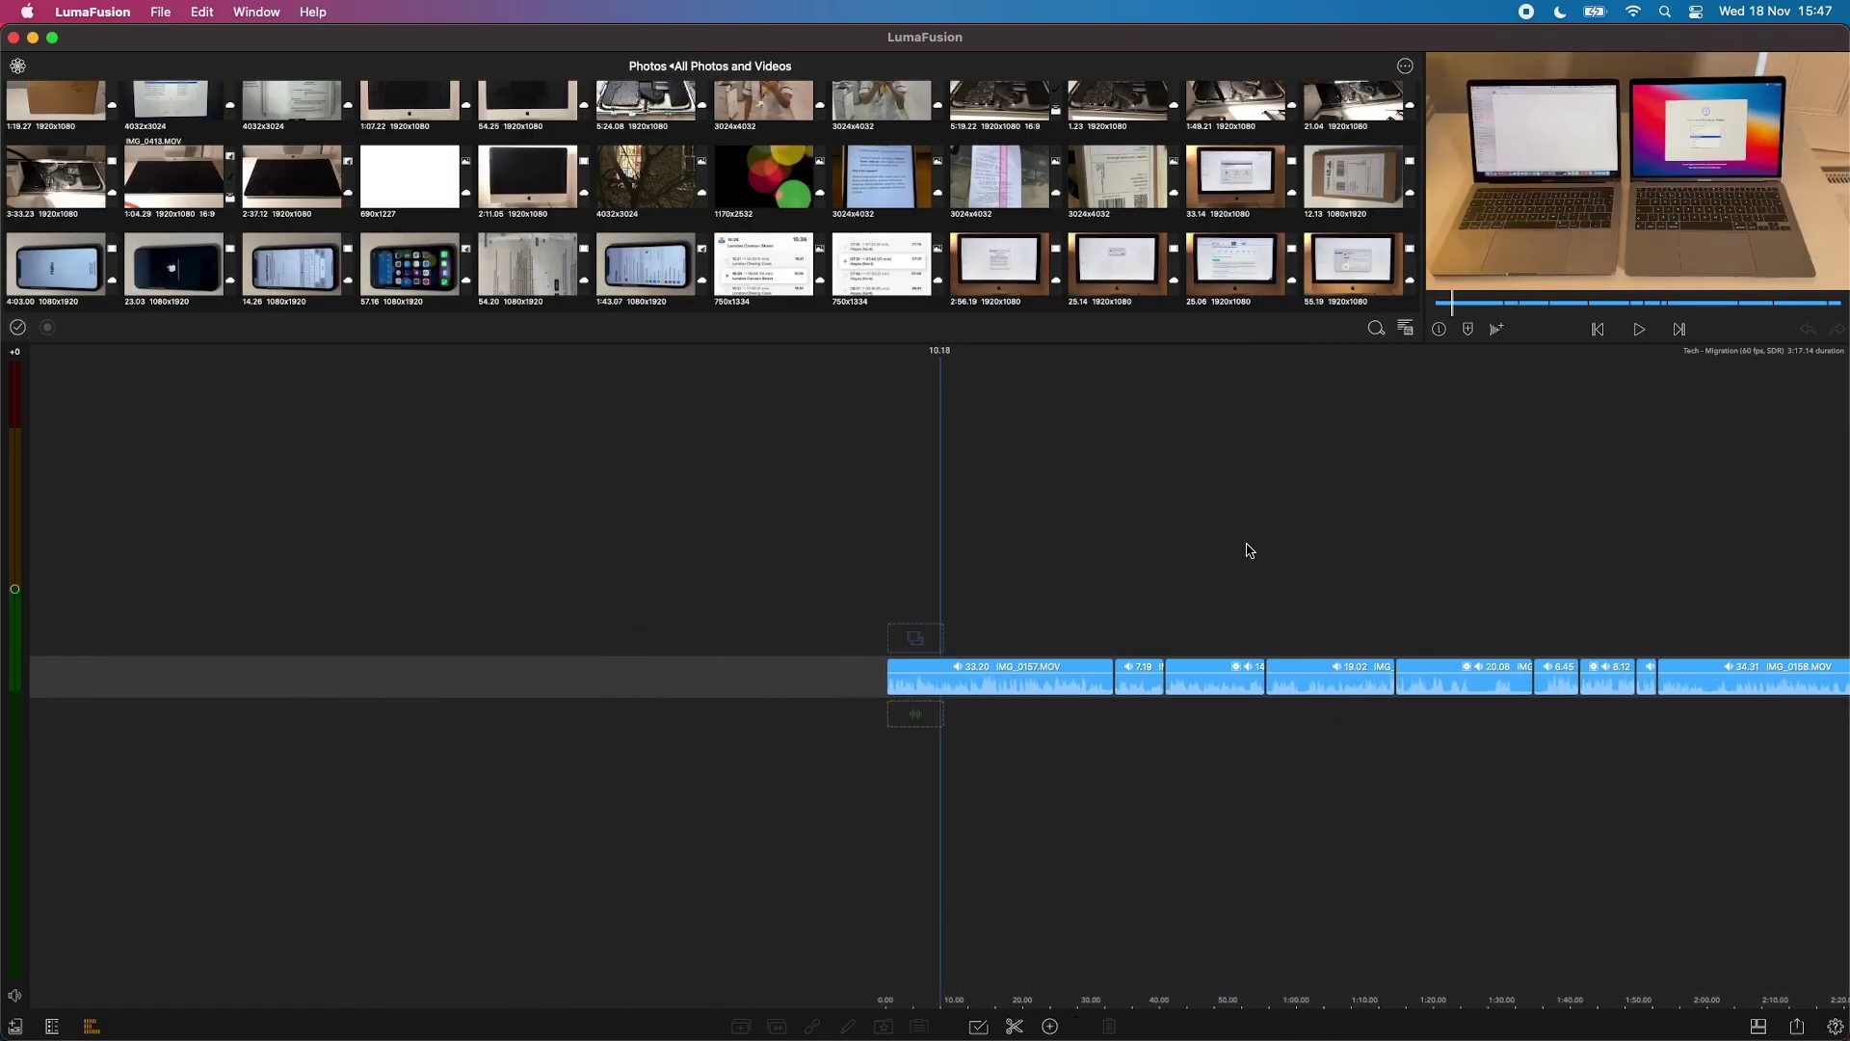
scroll(1250, 550, right, 20)
scroll(1250, 550, left, 15)
scroll(1252, 548, right, 4)
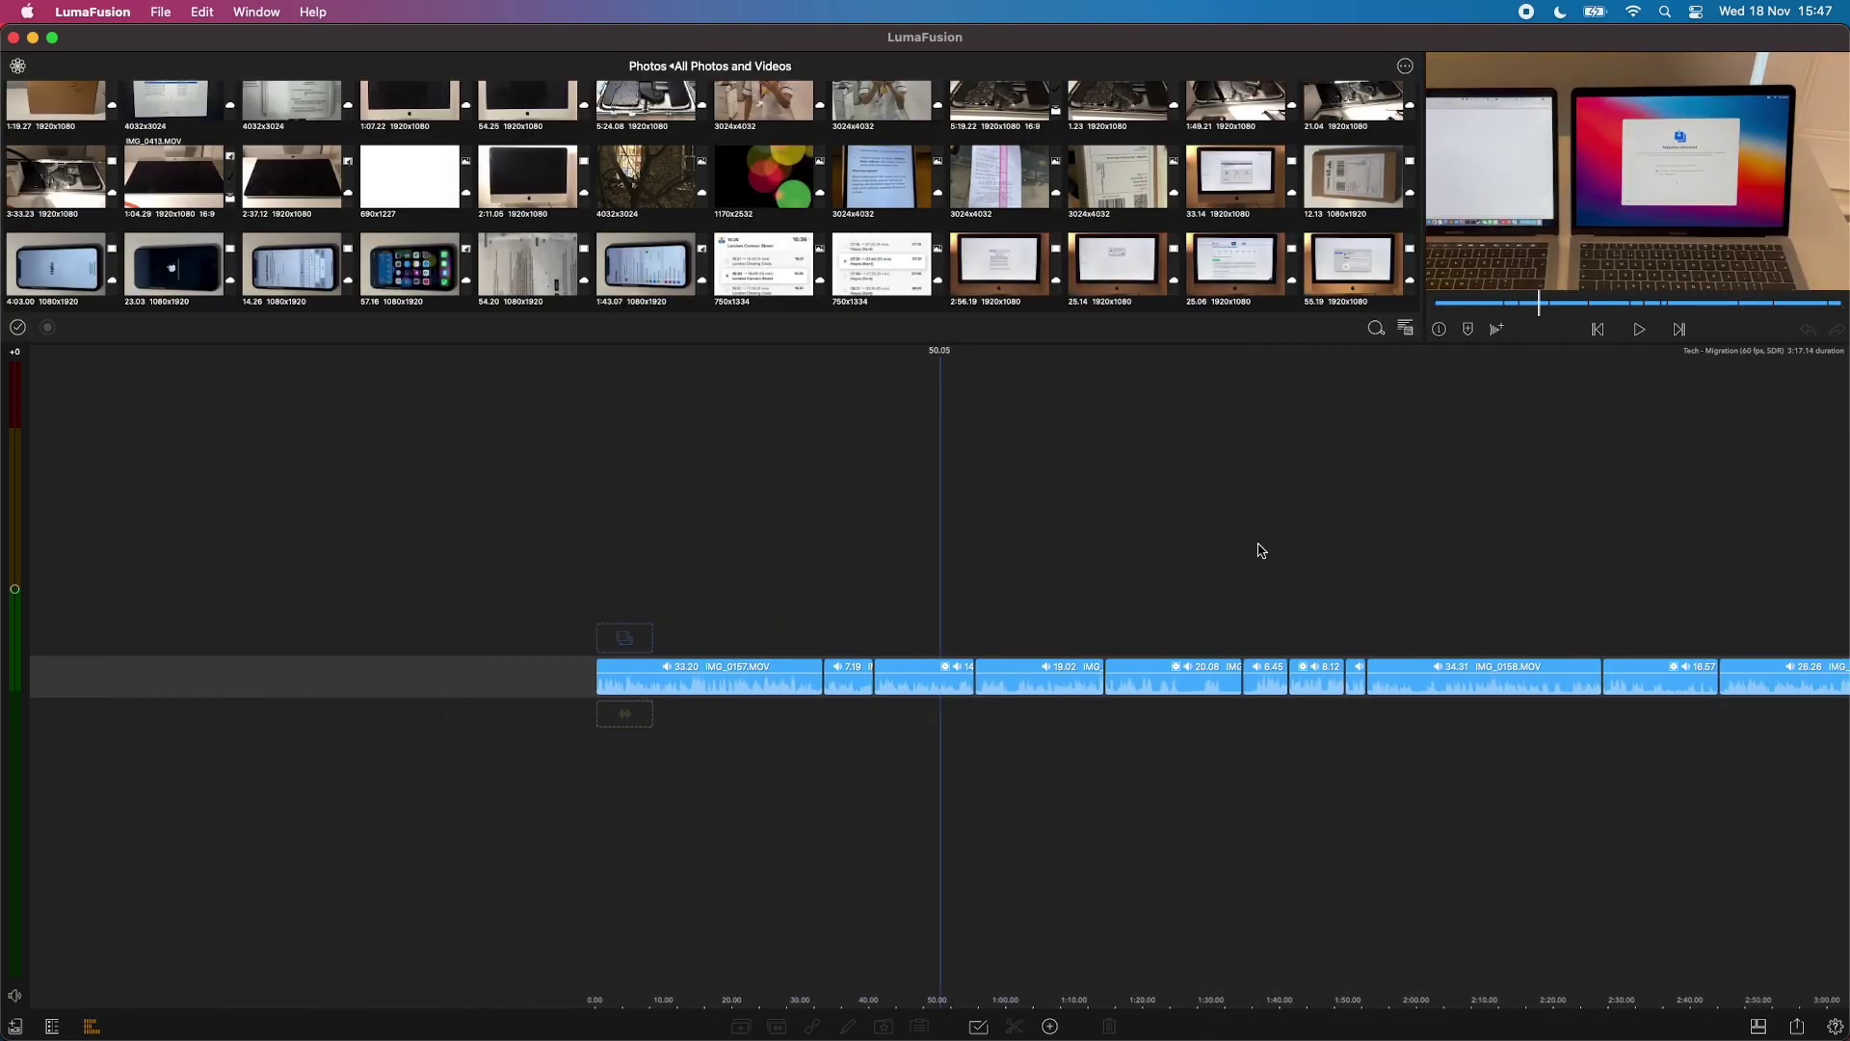
scroll(756, 573, left, 5)
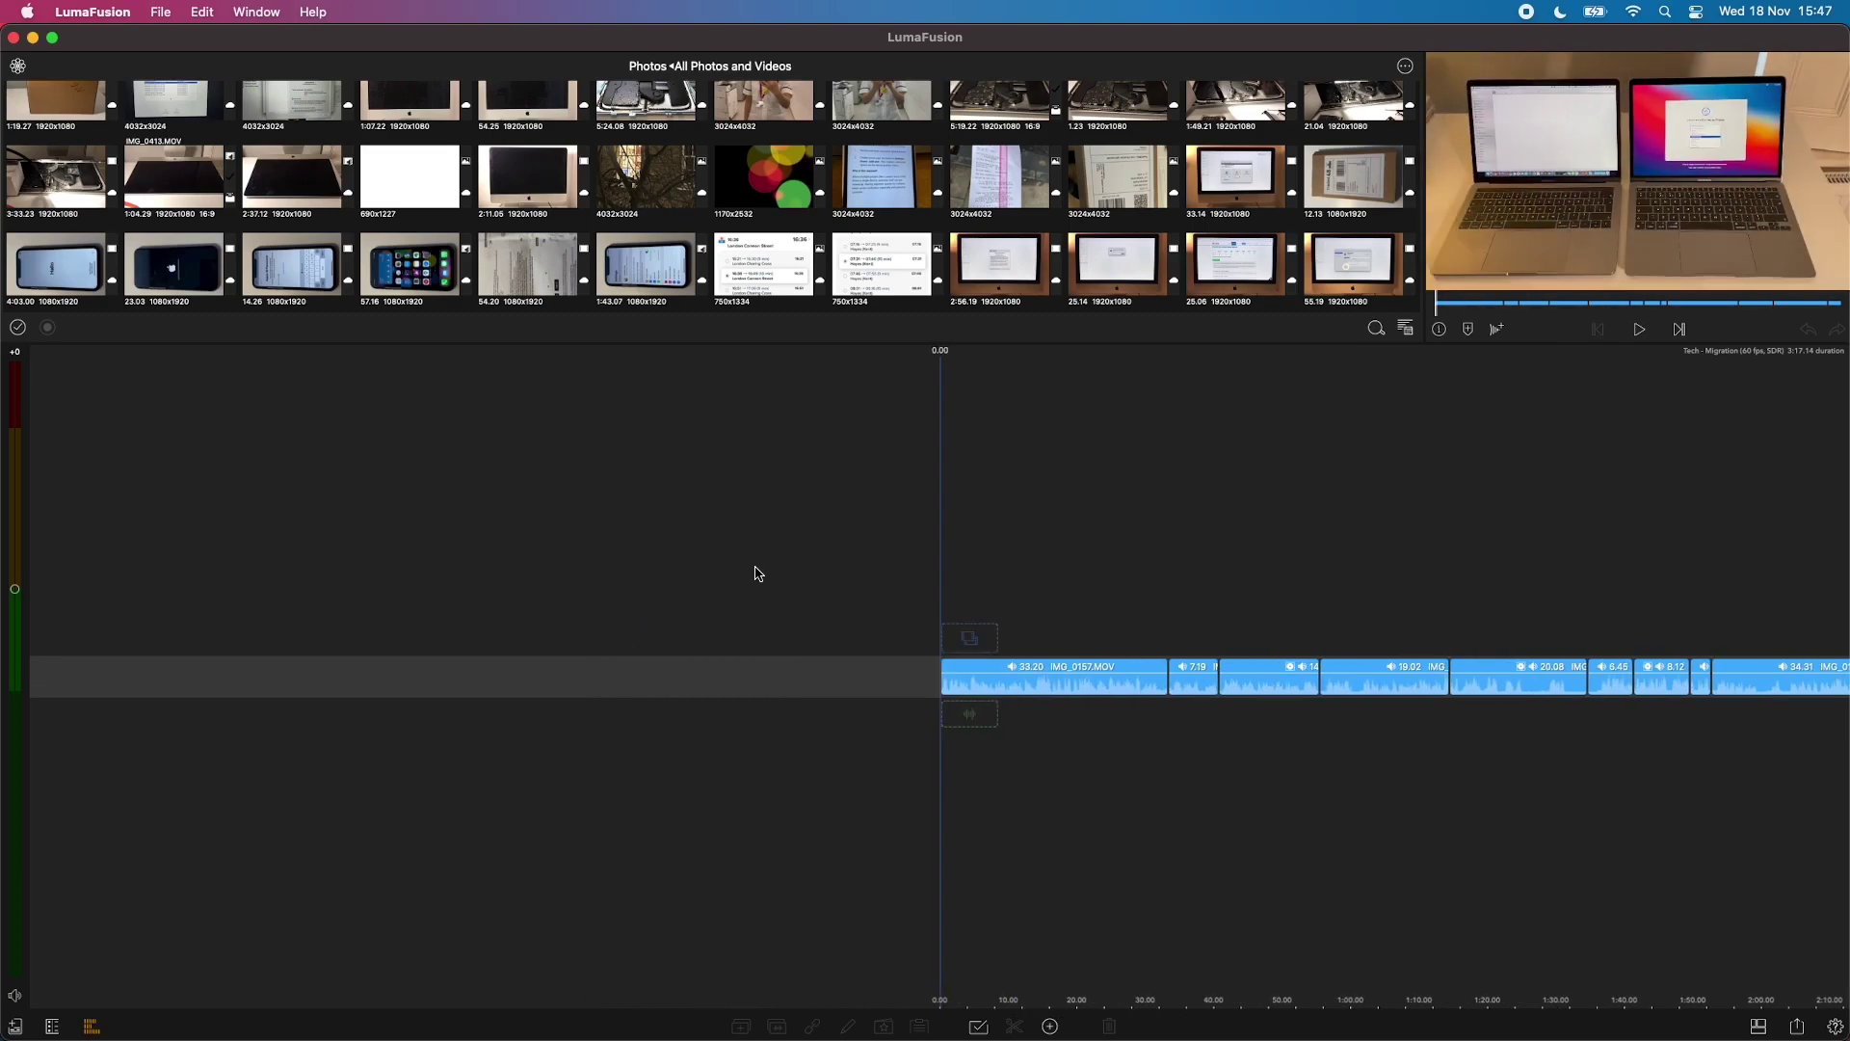
Export the project as a 1080p movie to Files, dismissing the purchase warning
click(1798, 1021)
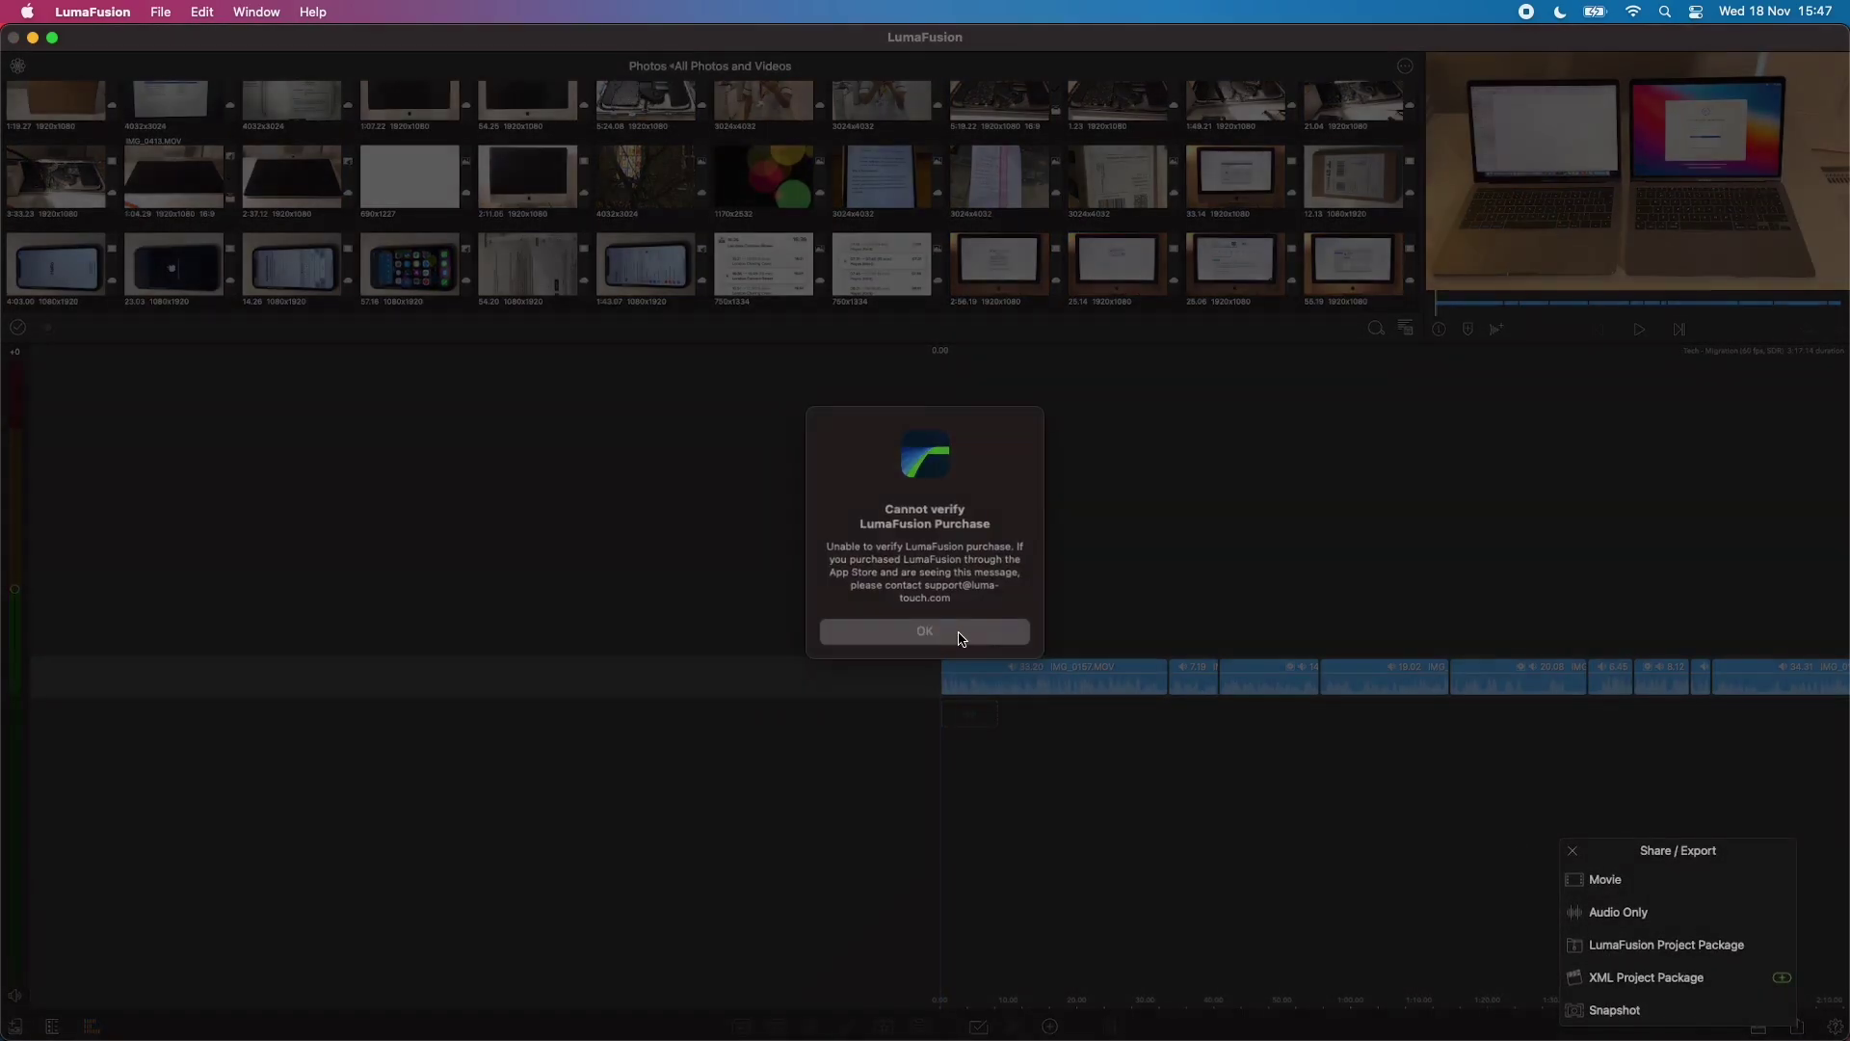
click(961, 632)
click(1634, 876)
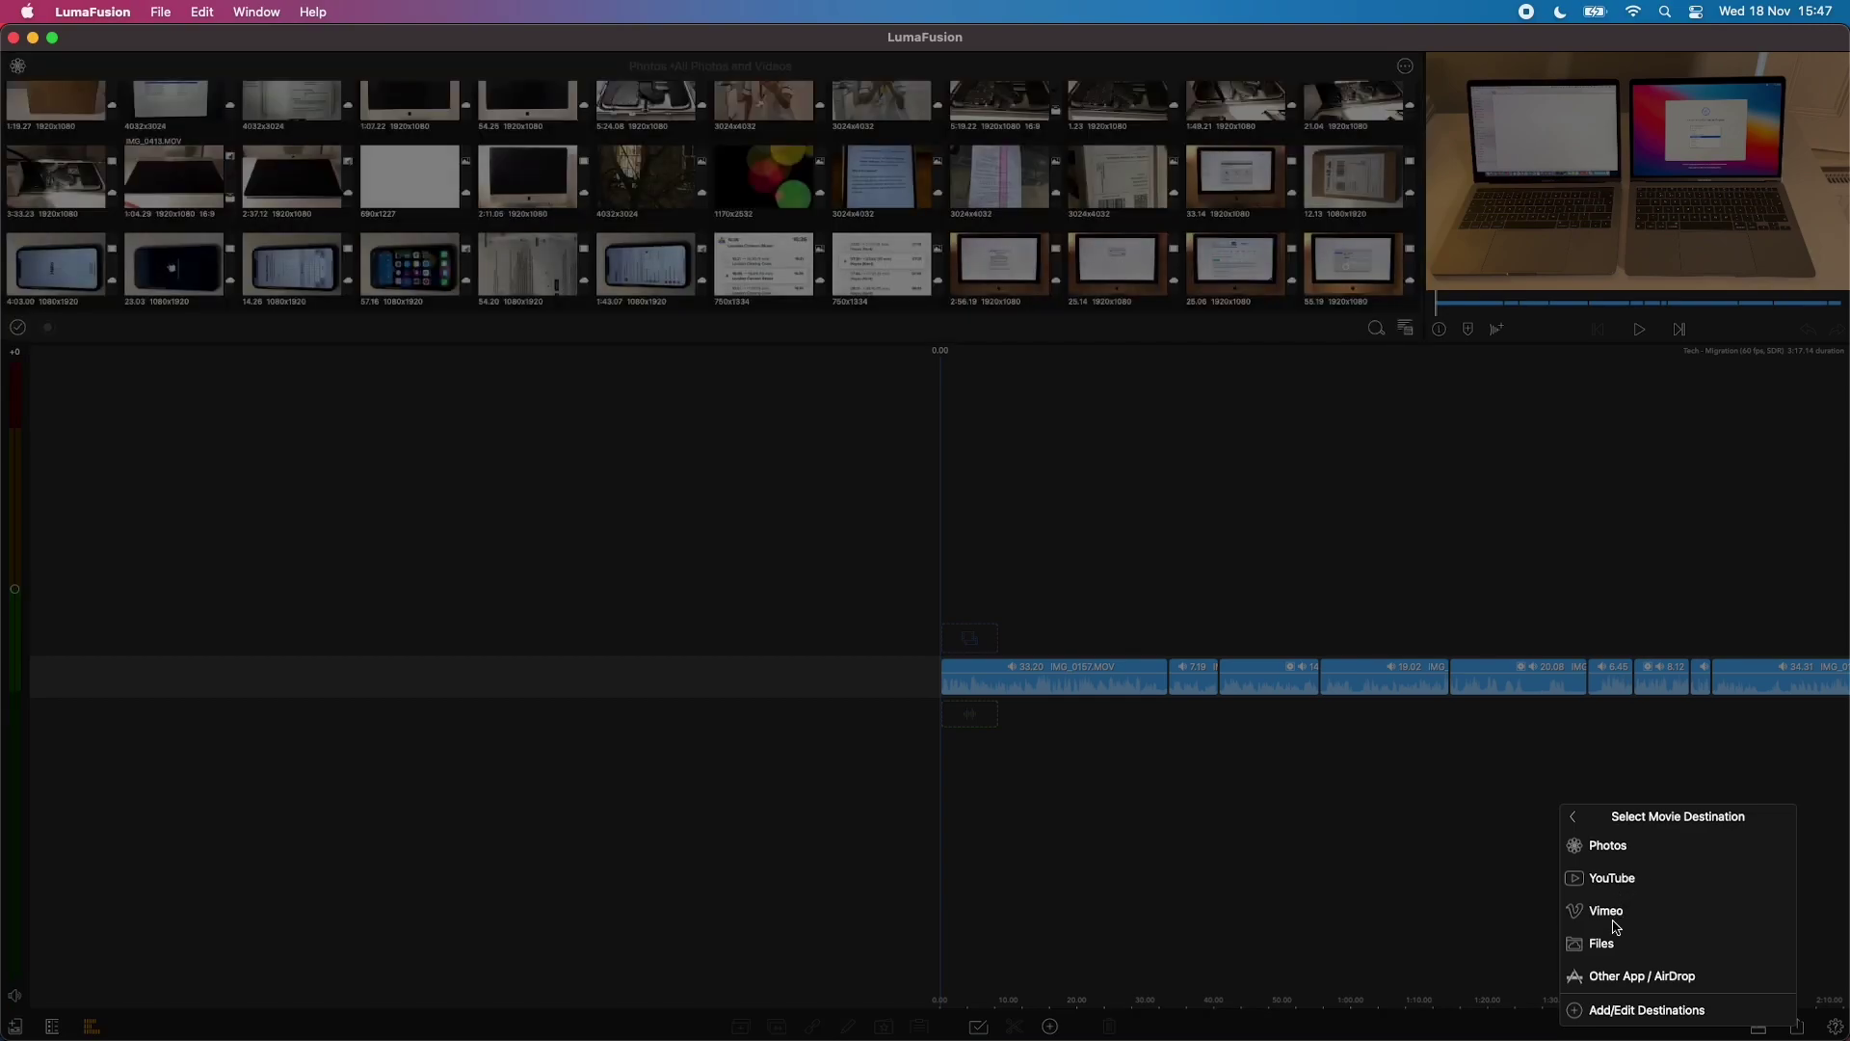
click(1603, 945)
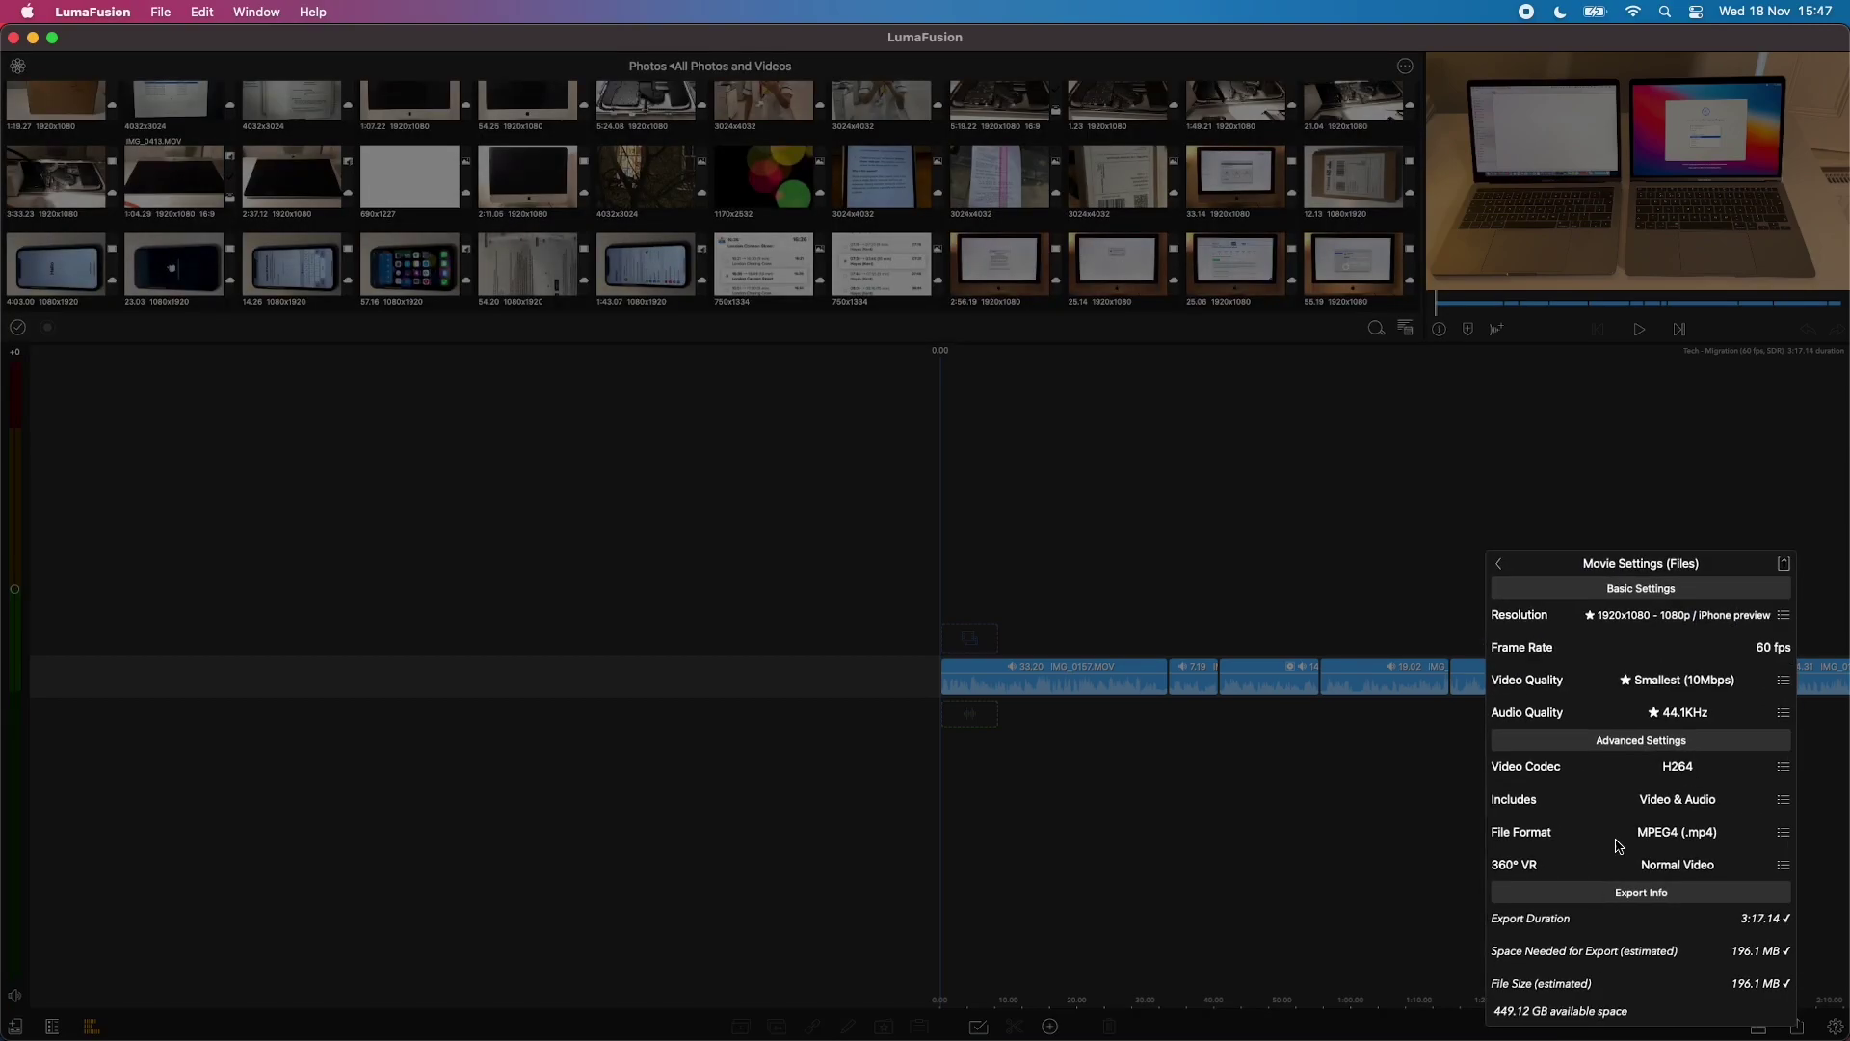
click(1785, 568)
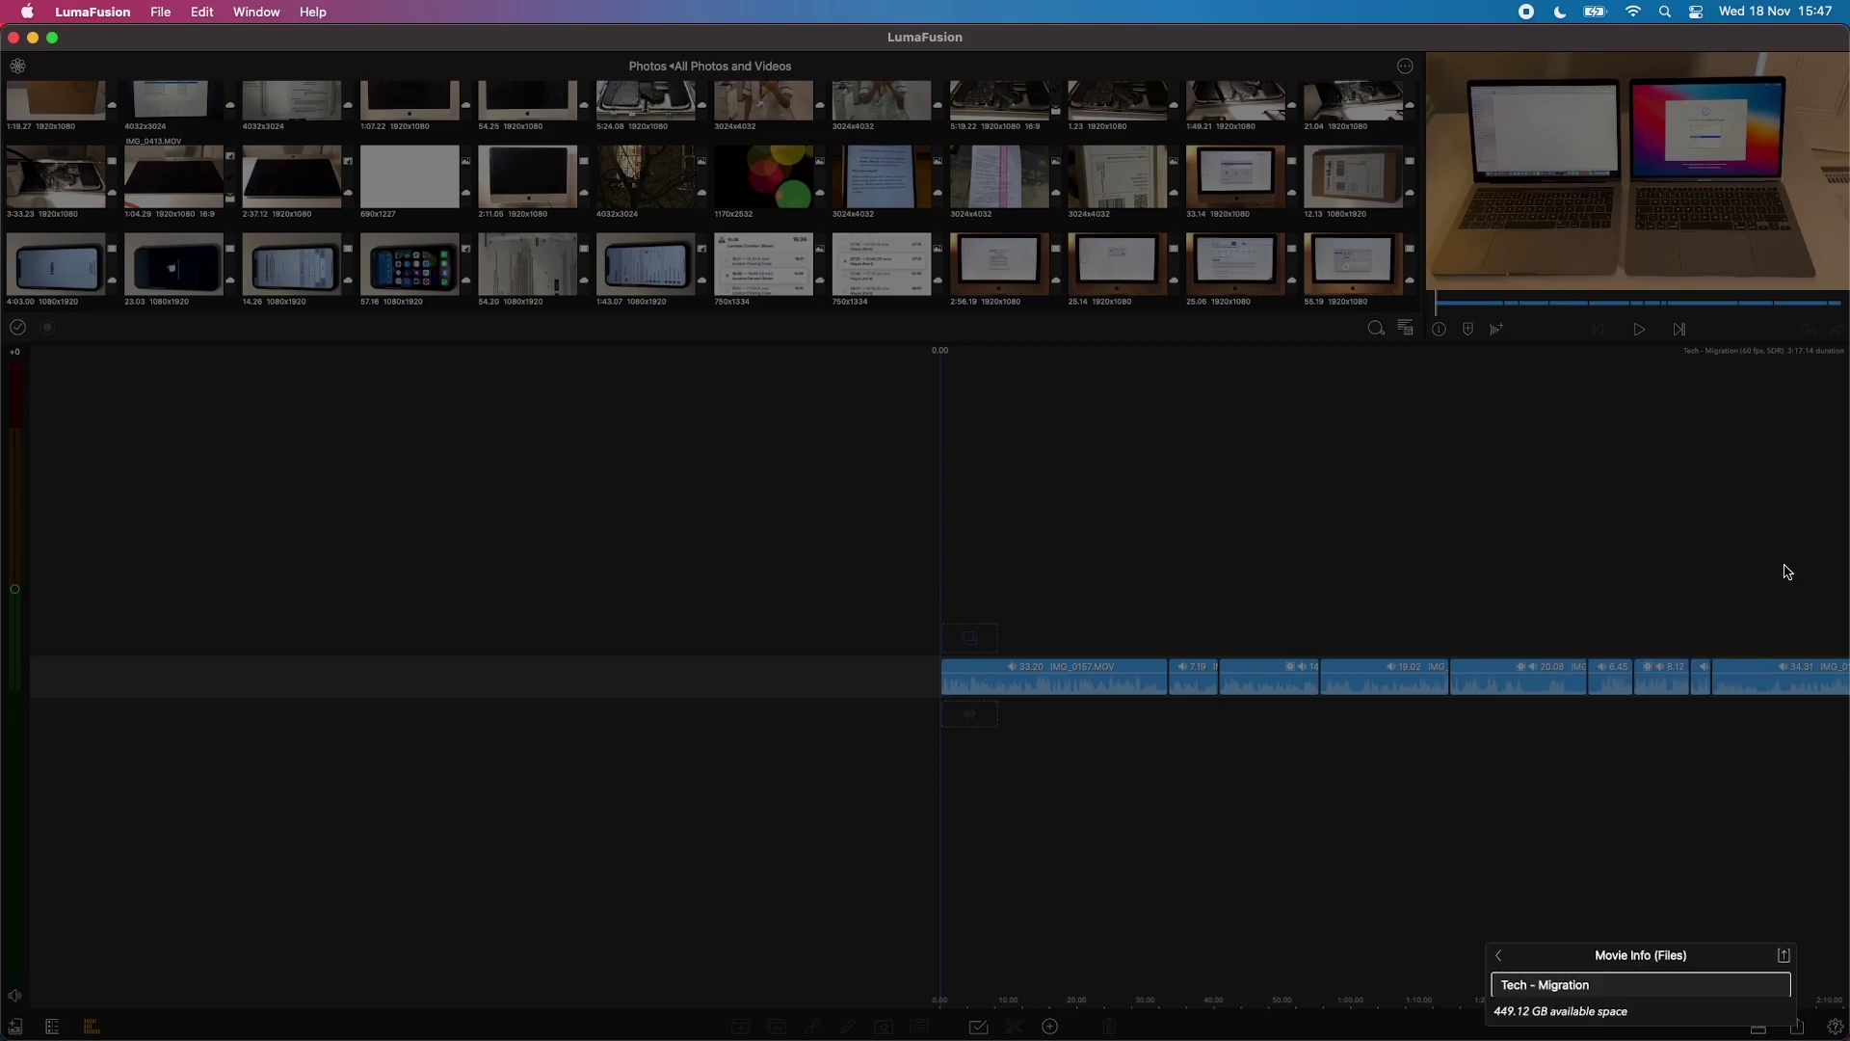
click(1785, 956)
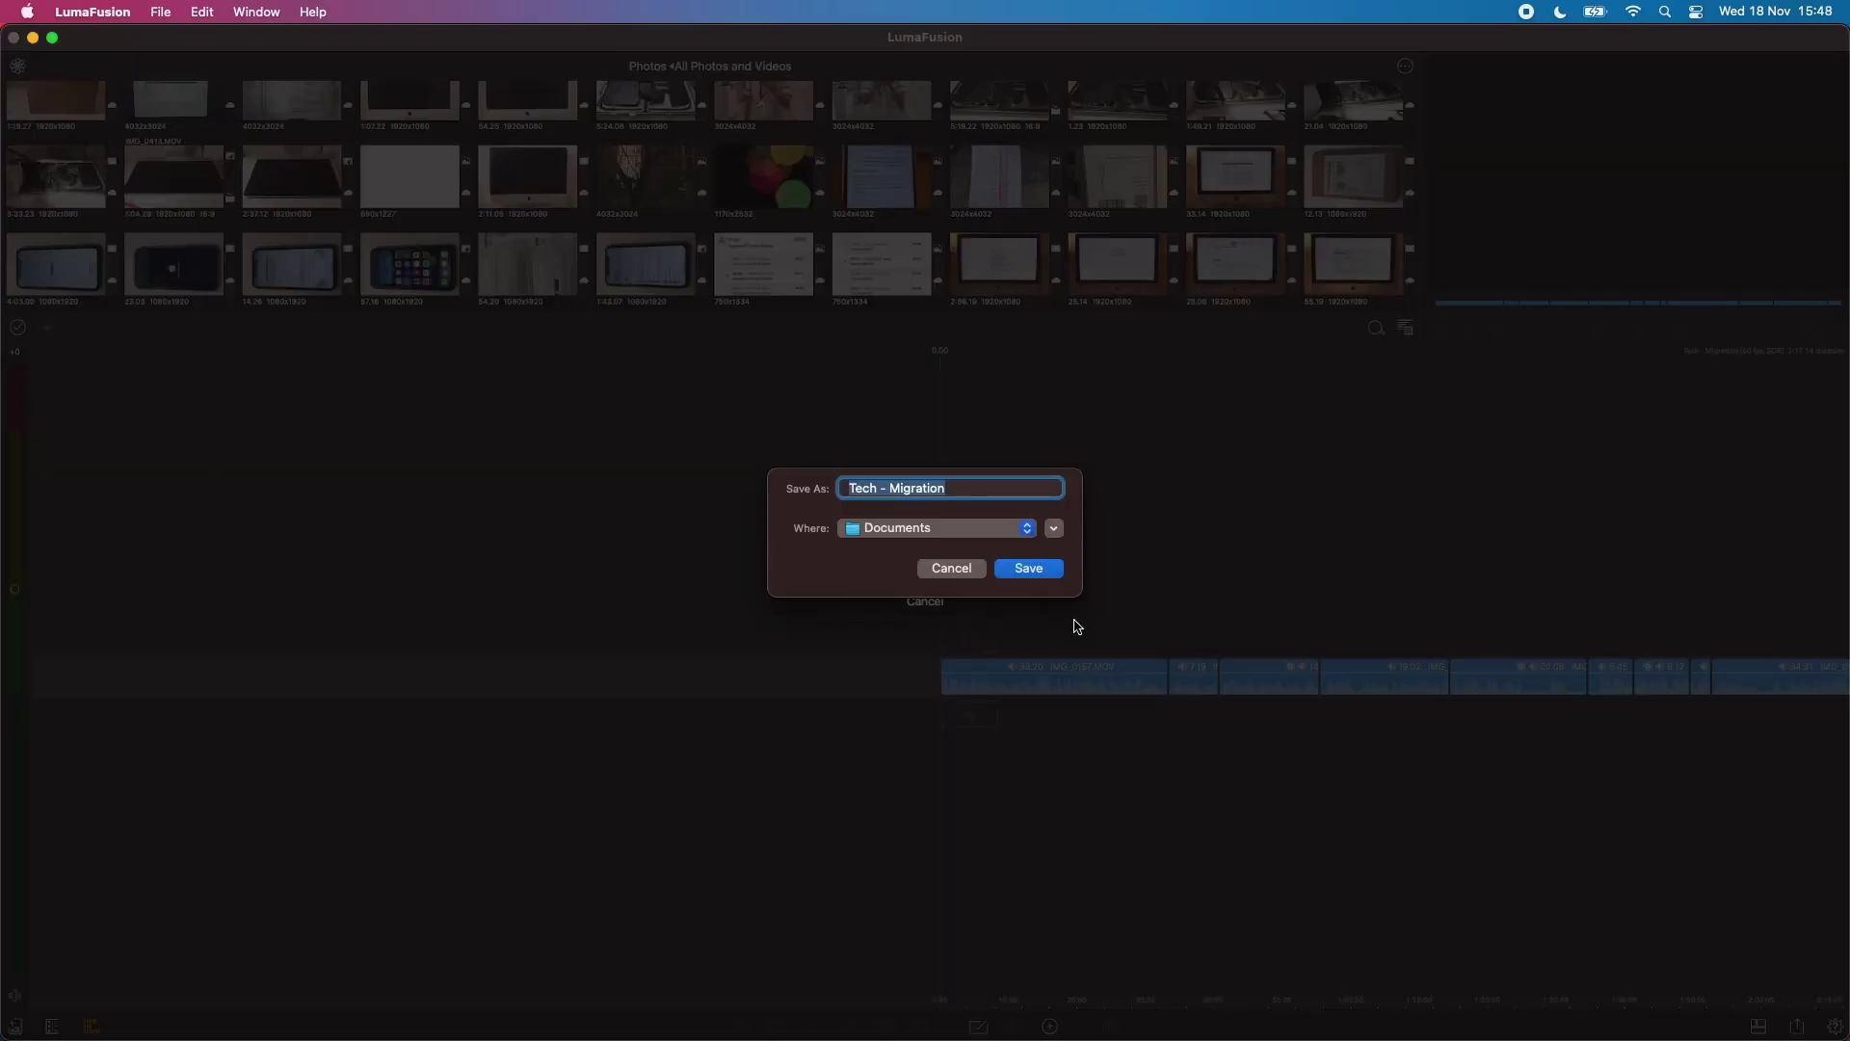
Save the 'Tech - Migration' movie into Documents
click(1031, 569)
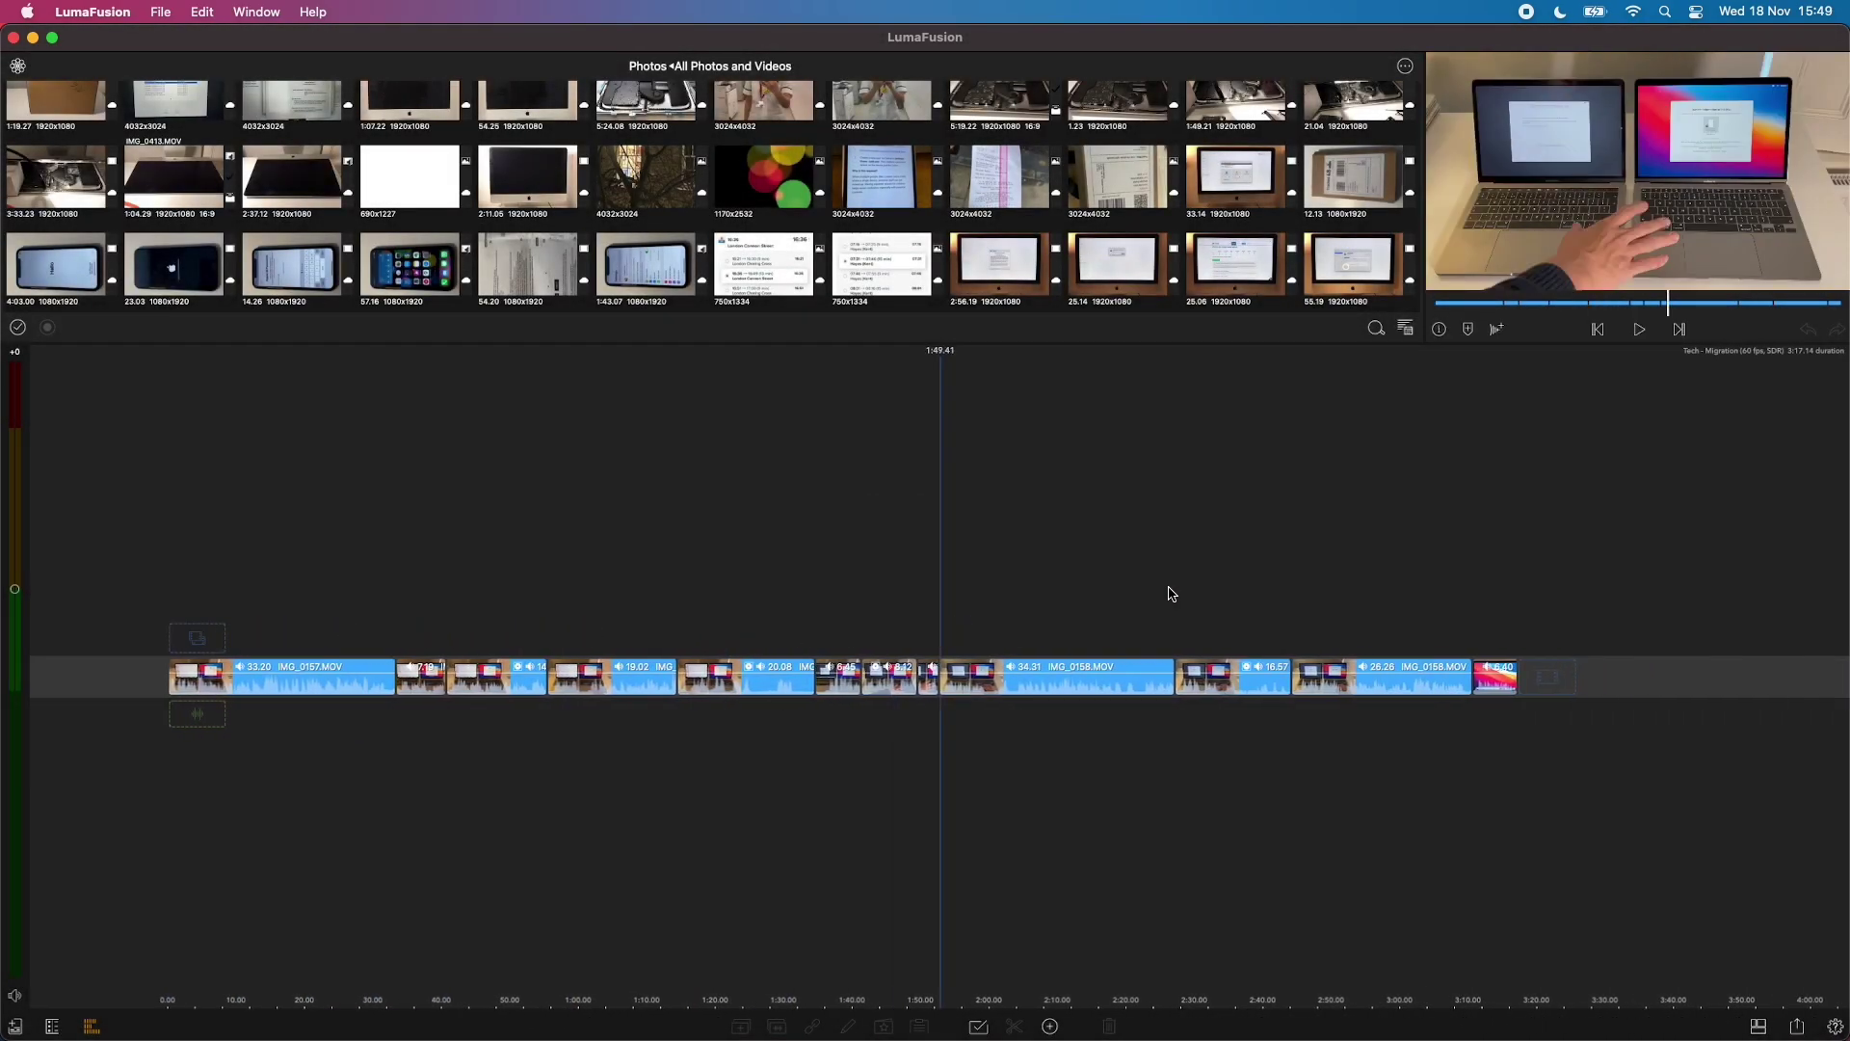
scroll(1171, 593, left, 10)
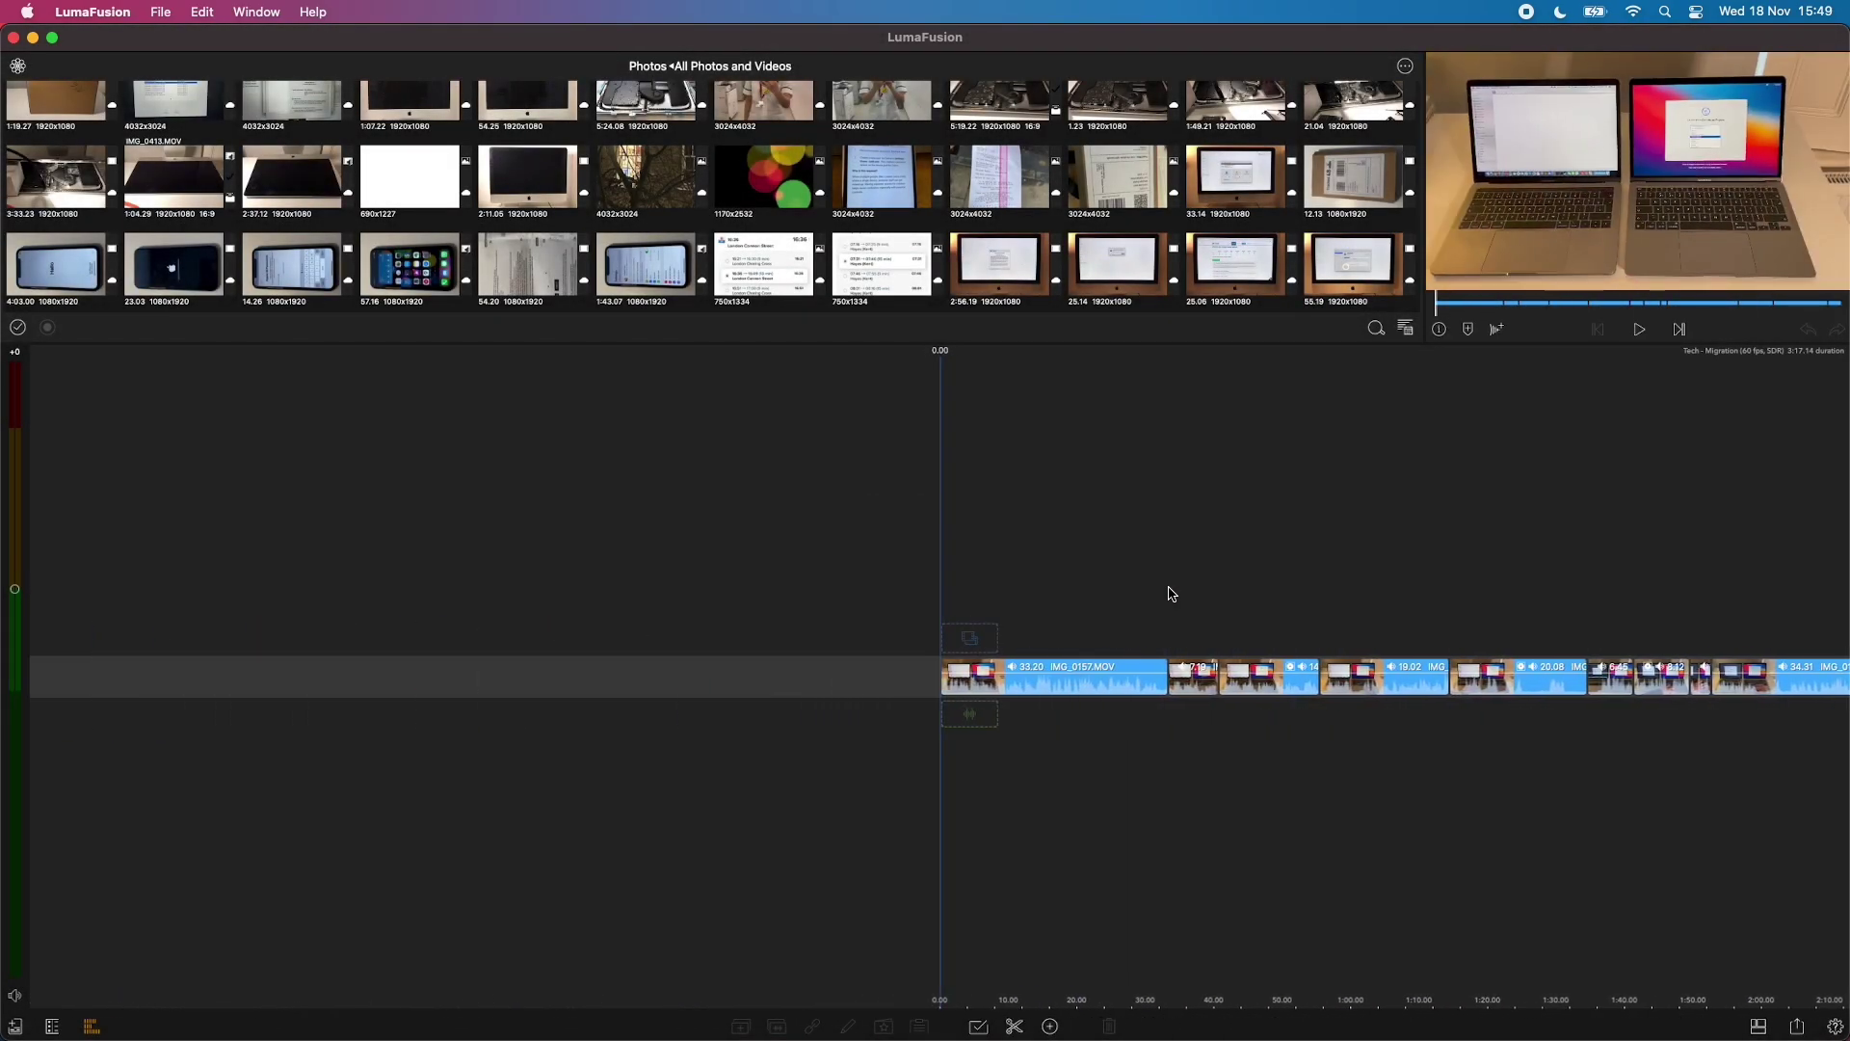
scroll(1170, 593, right, 10)
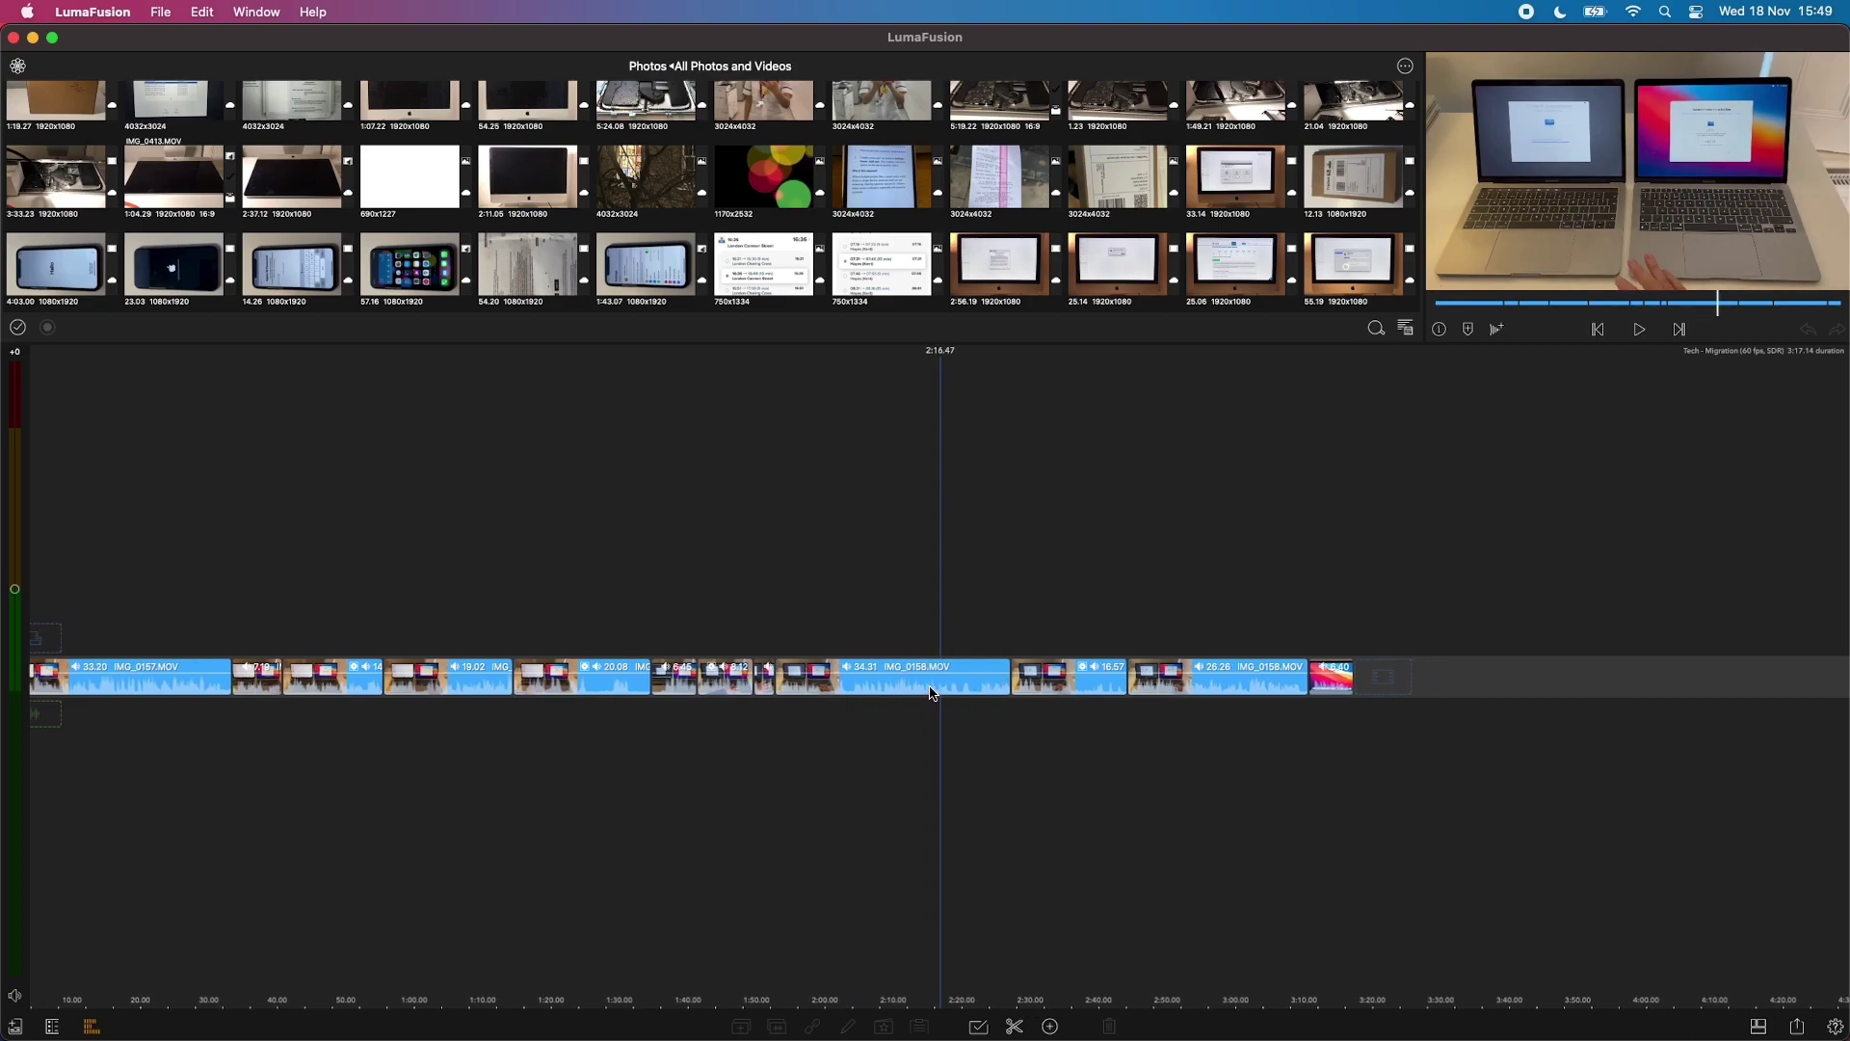
Open IMG_0158.MOV, try a left crop, reset it, and collapse the cropping controls
double_click(931, 694)
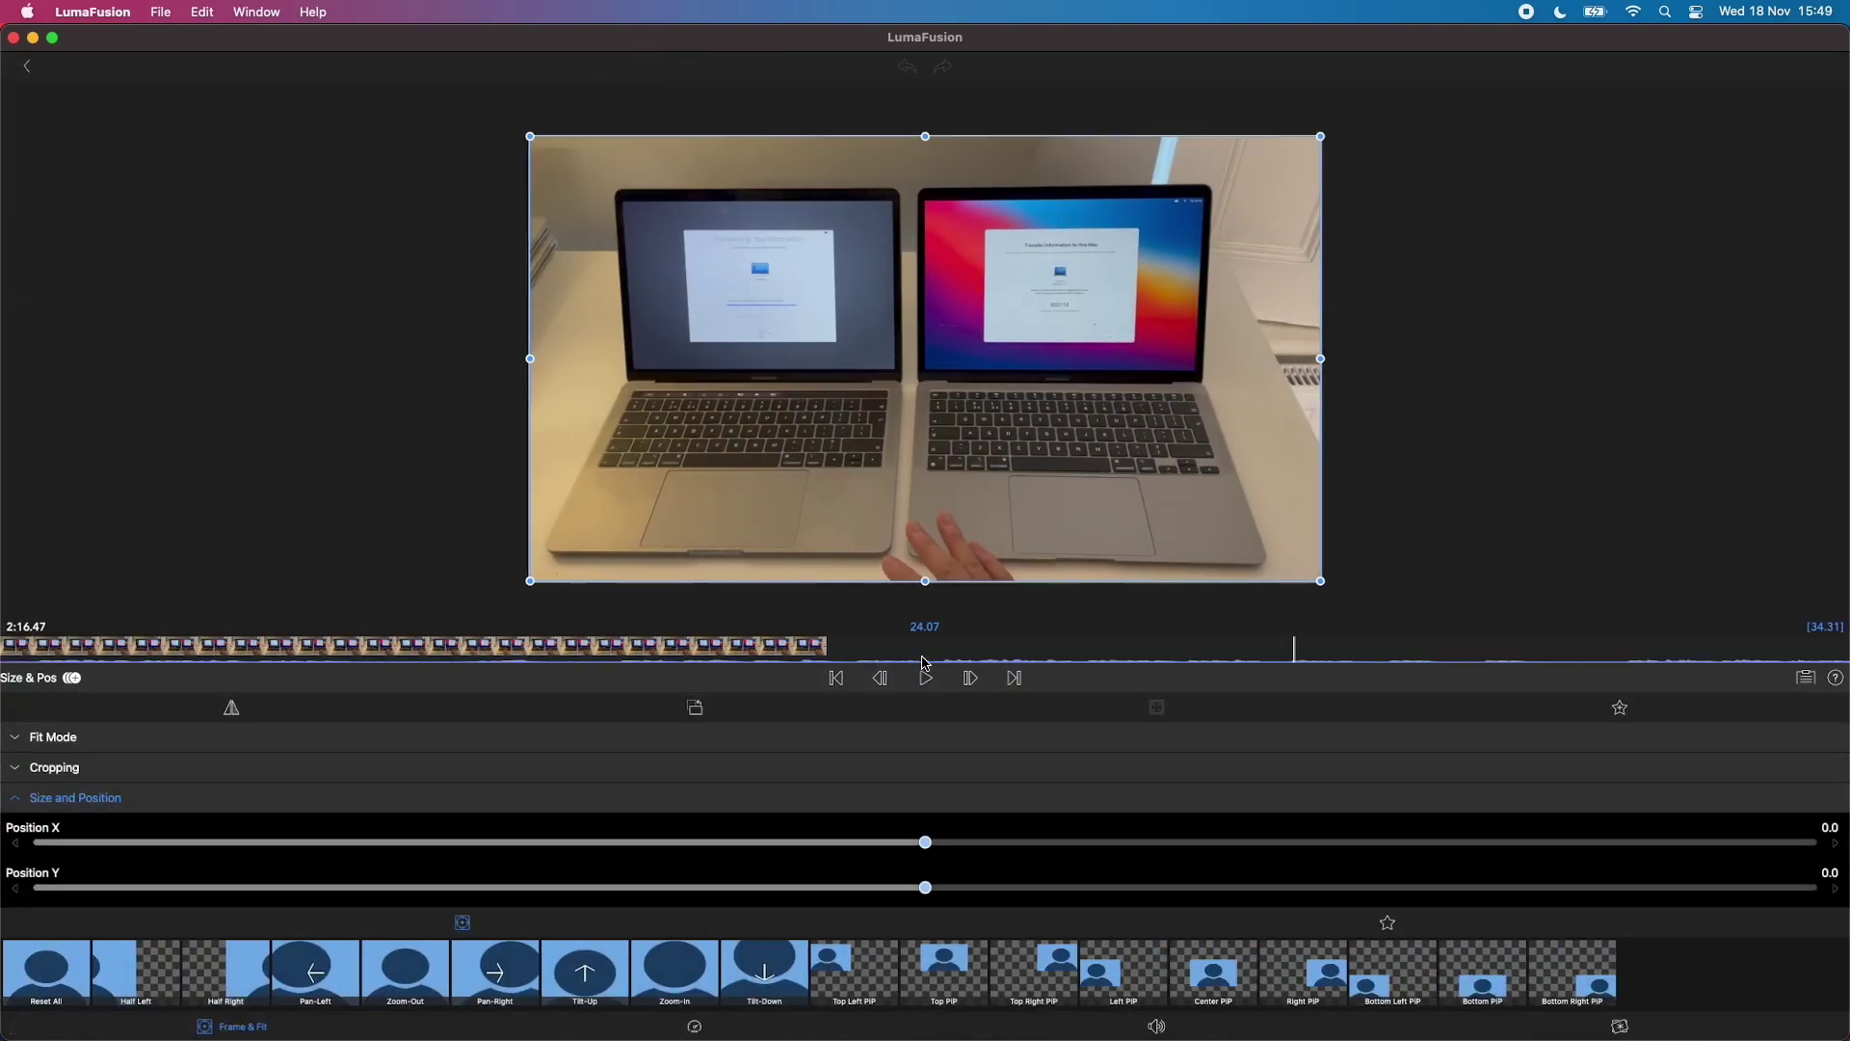
click(47, 776)
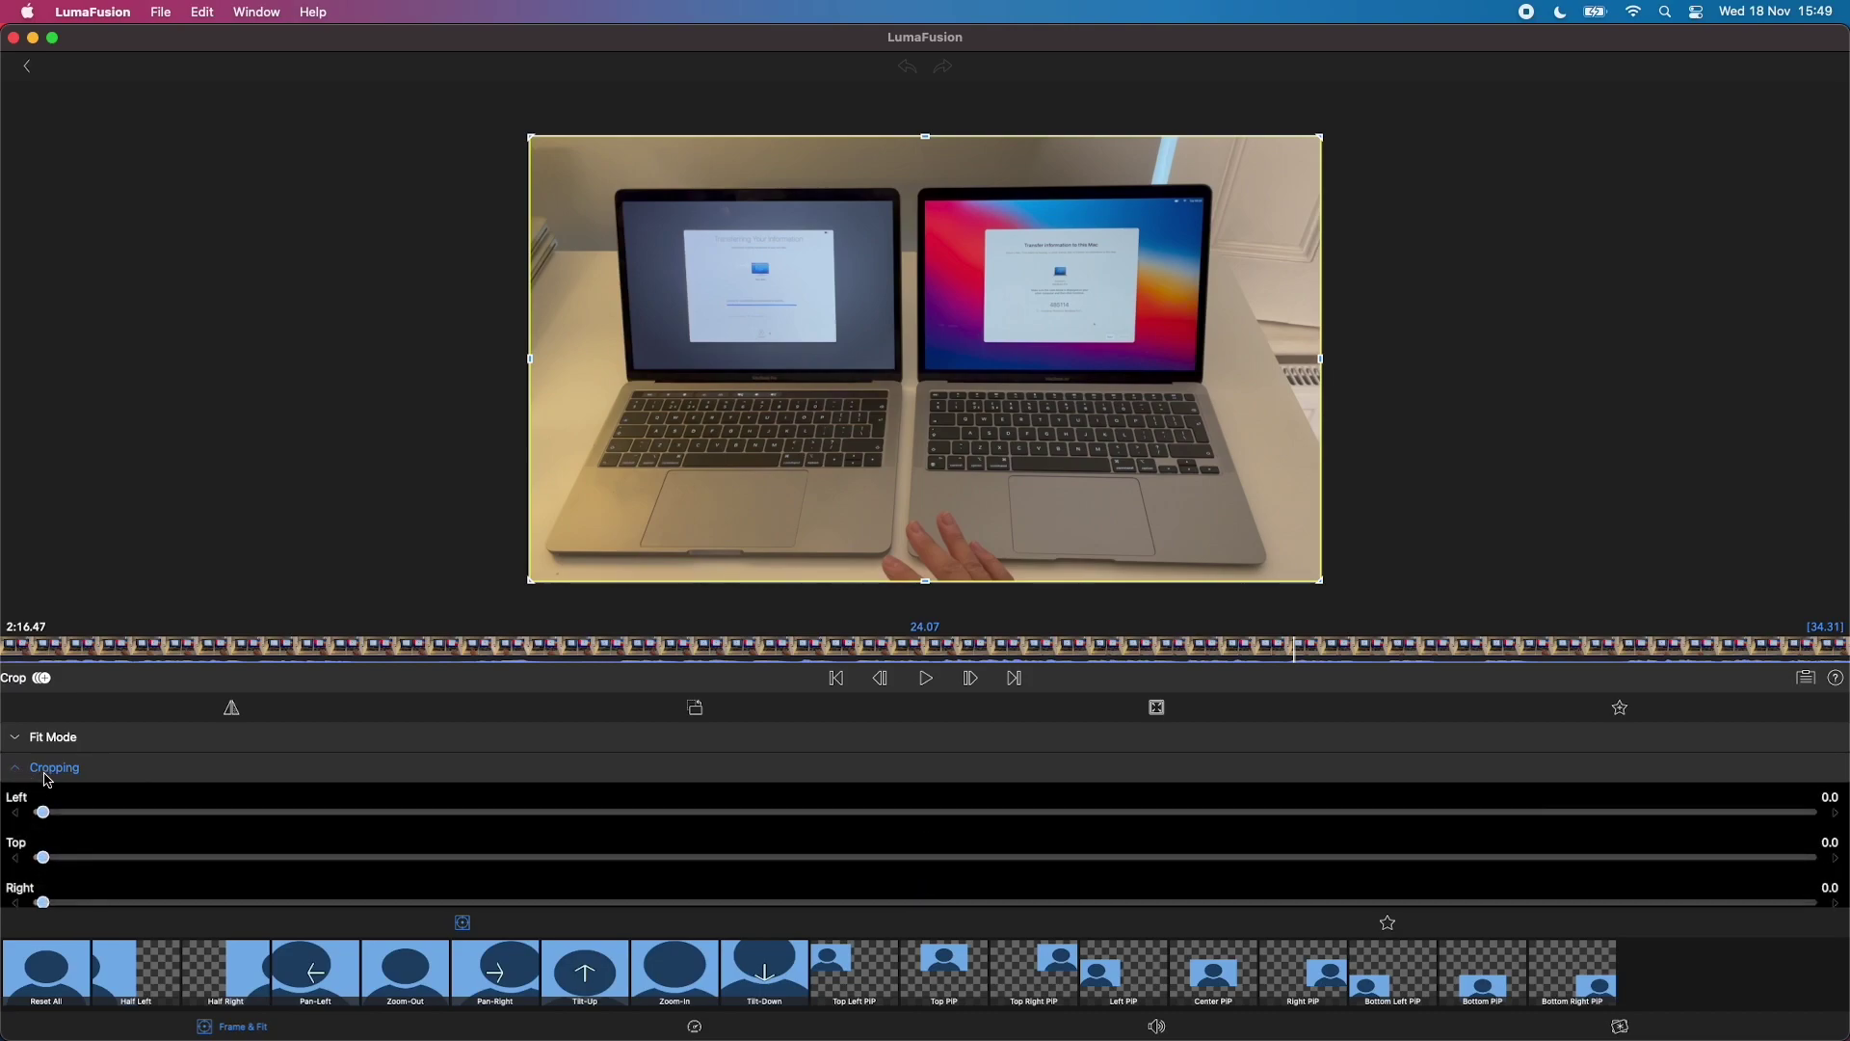
drag(49, 816, 17, 782)
click(21, 762)
click(28, 67)
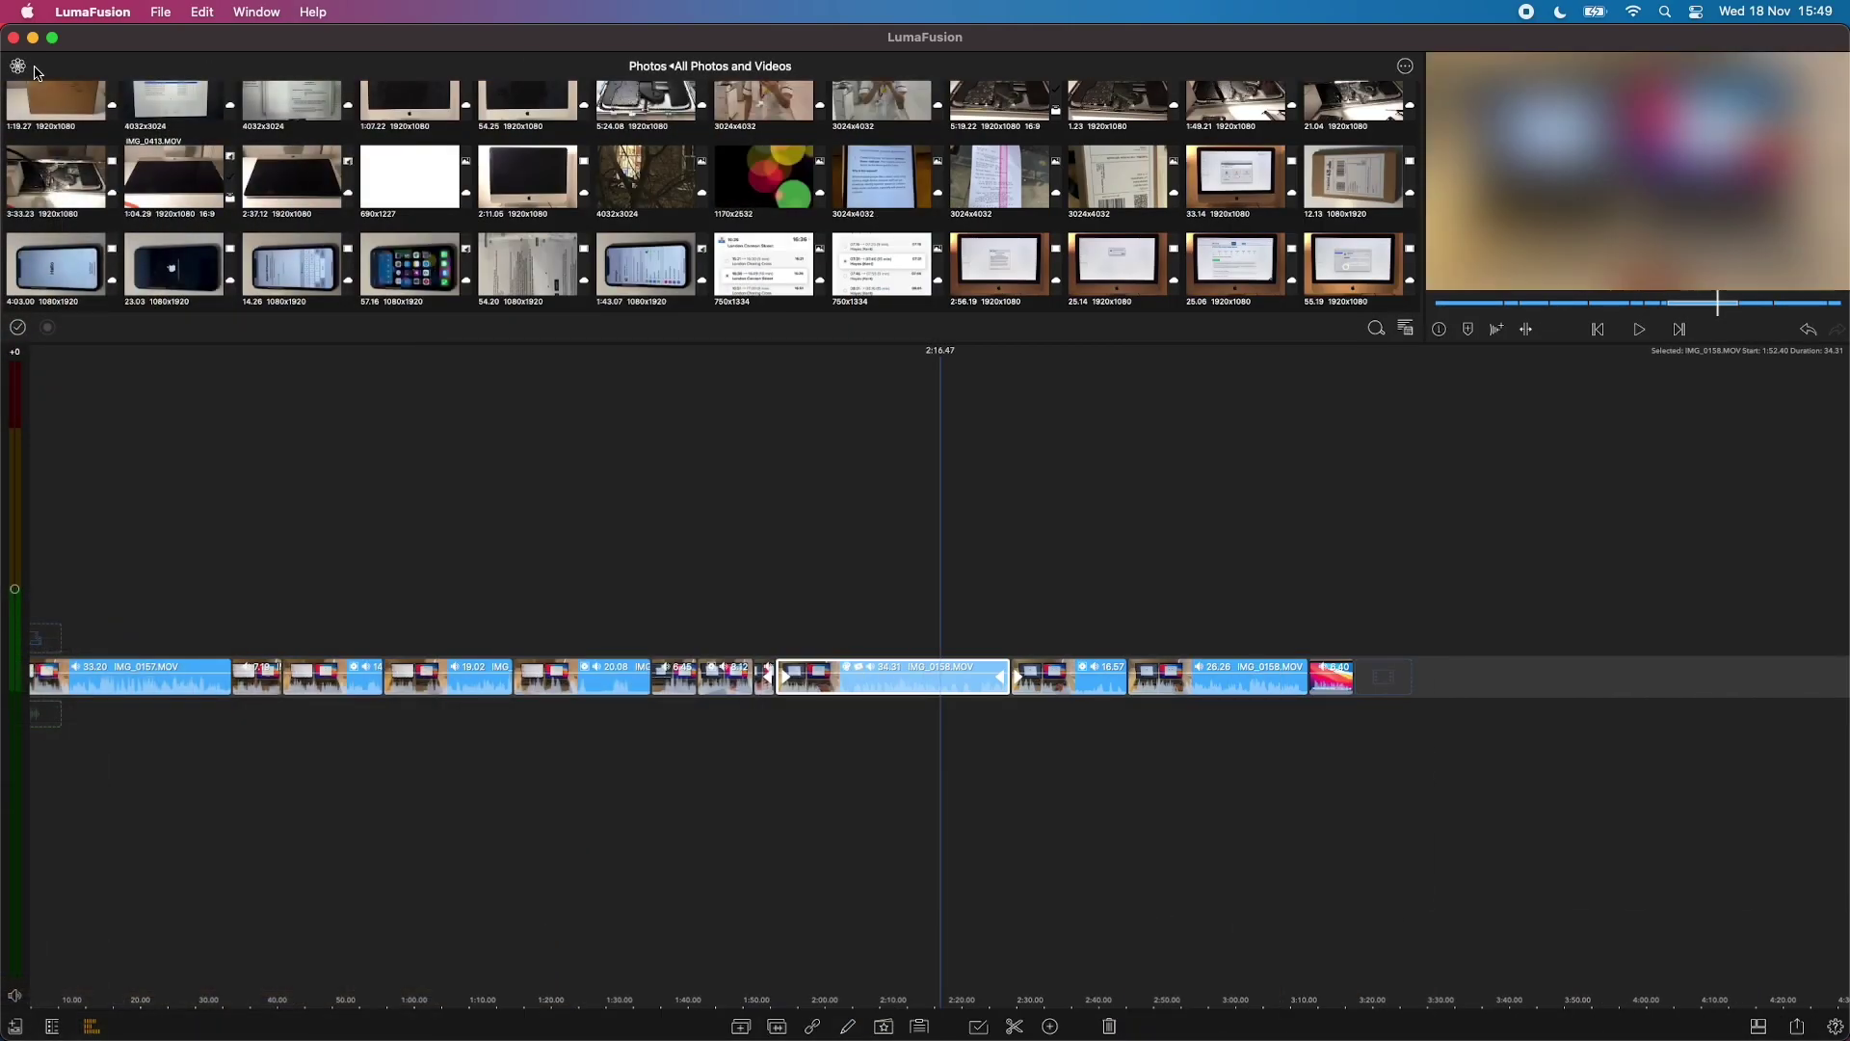
scroll(578, 535, left, 10)
scroll(602, 532, right, 10)
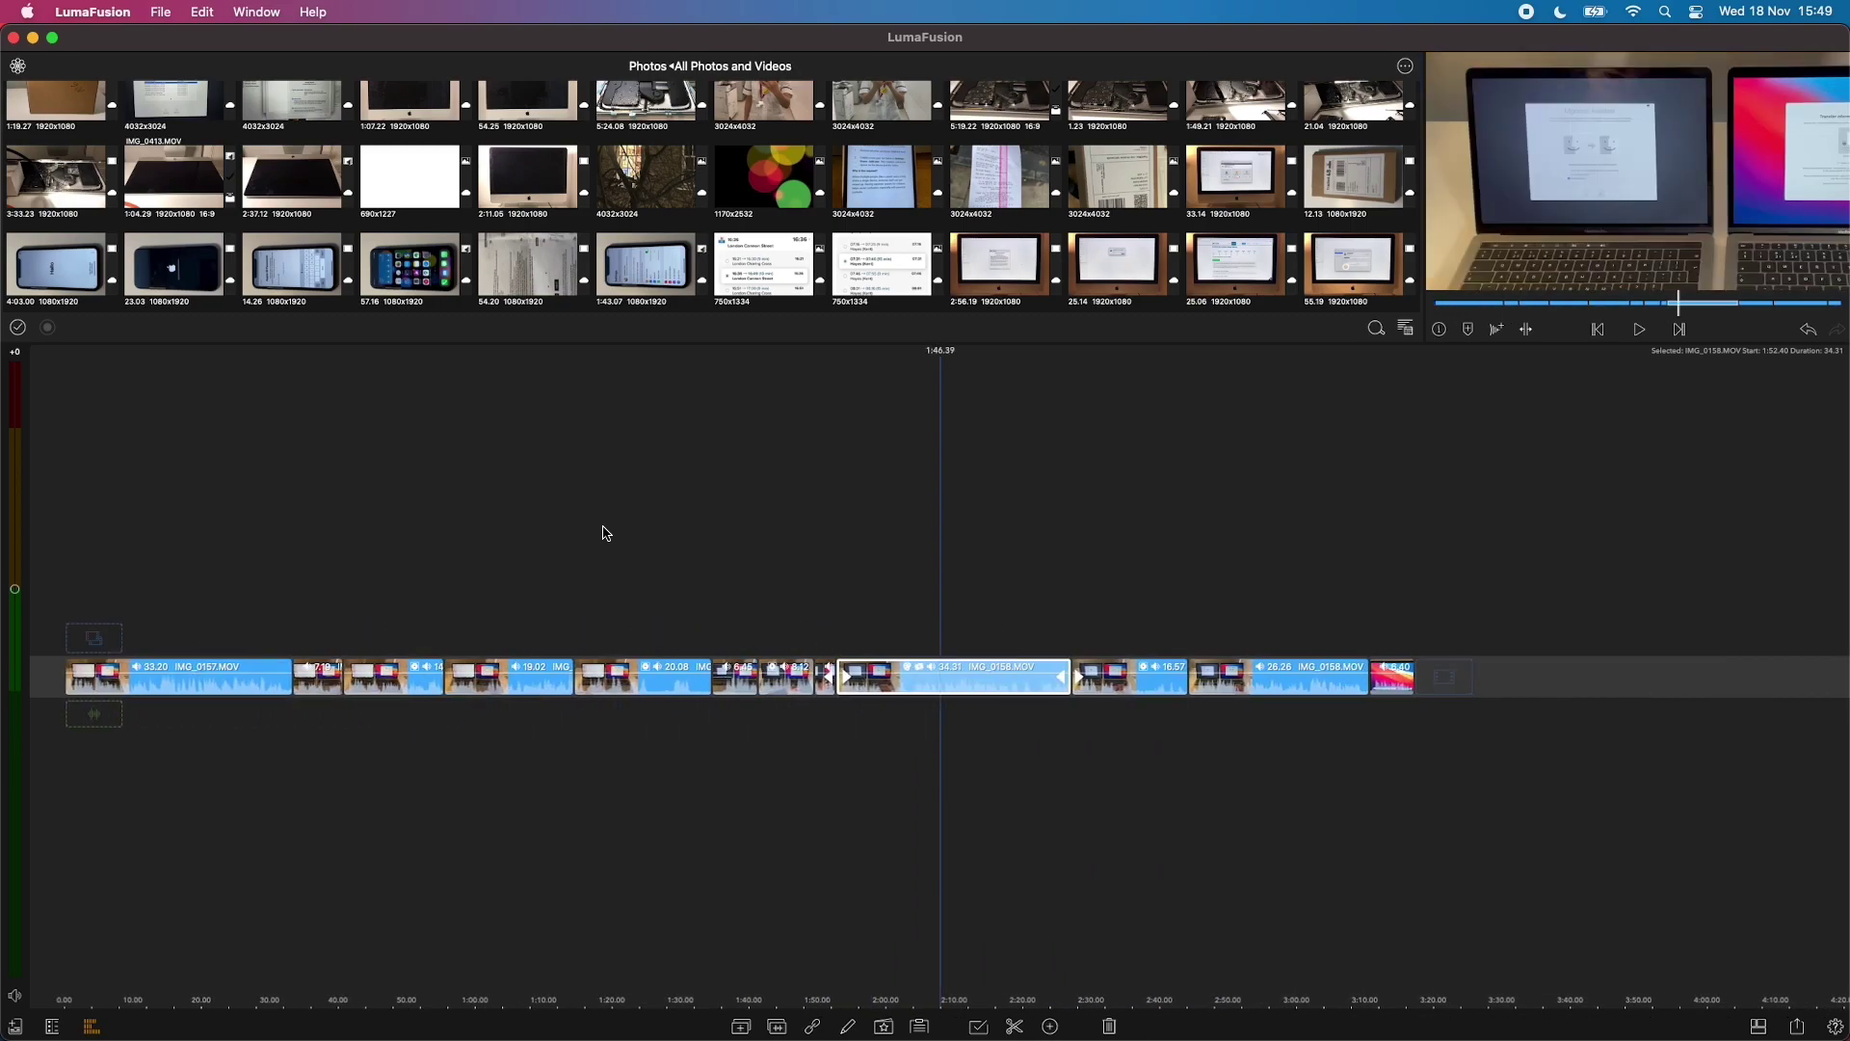
scroll(604, 533, left, 5)
scroll(605, 533, left, 5)
scroll(604, 532, right, 10)
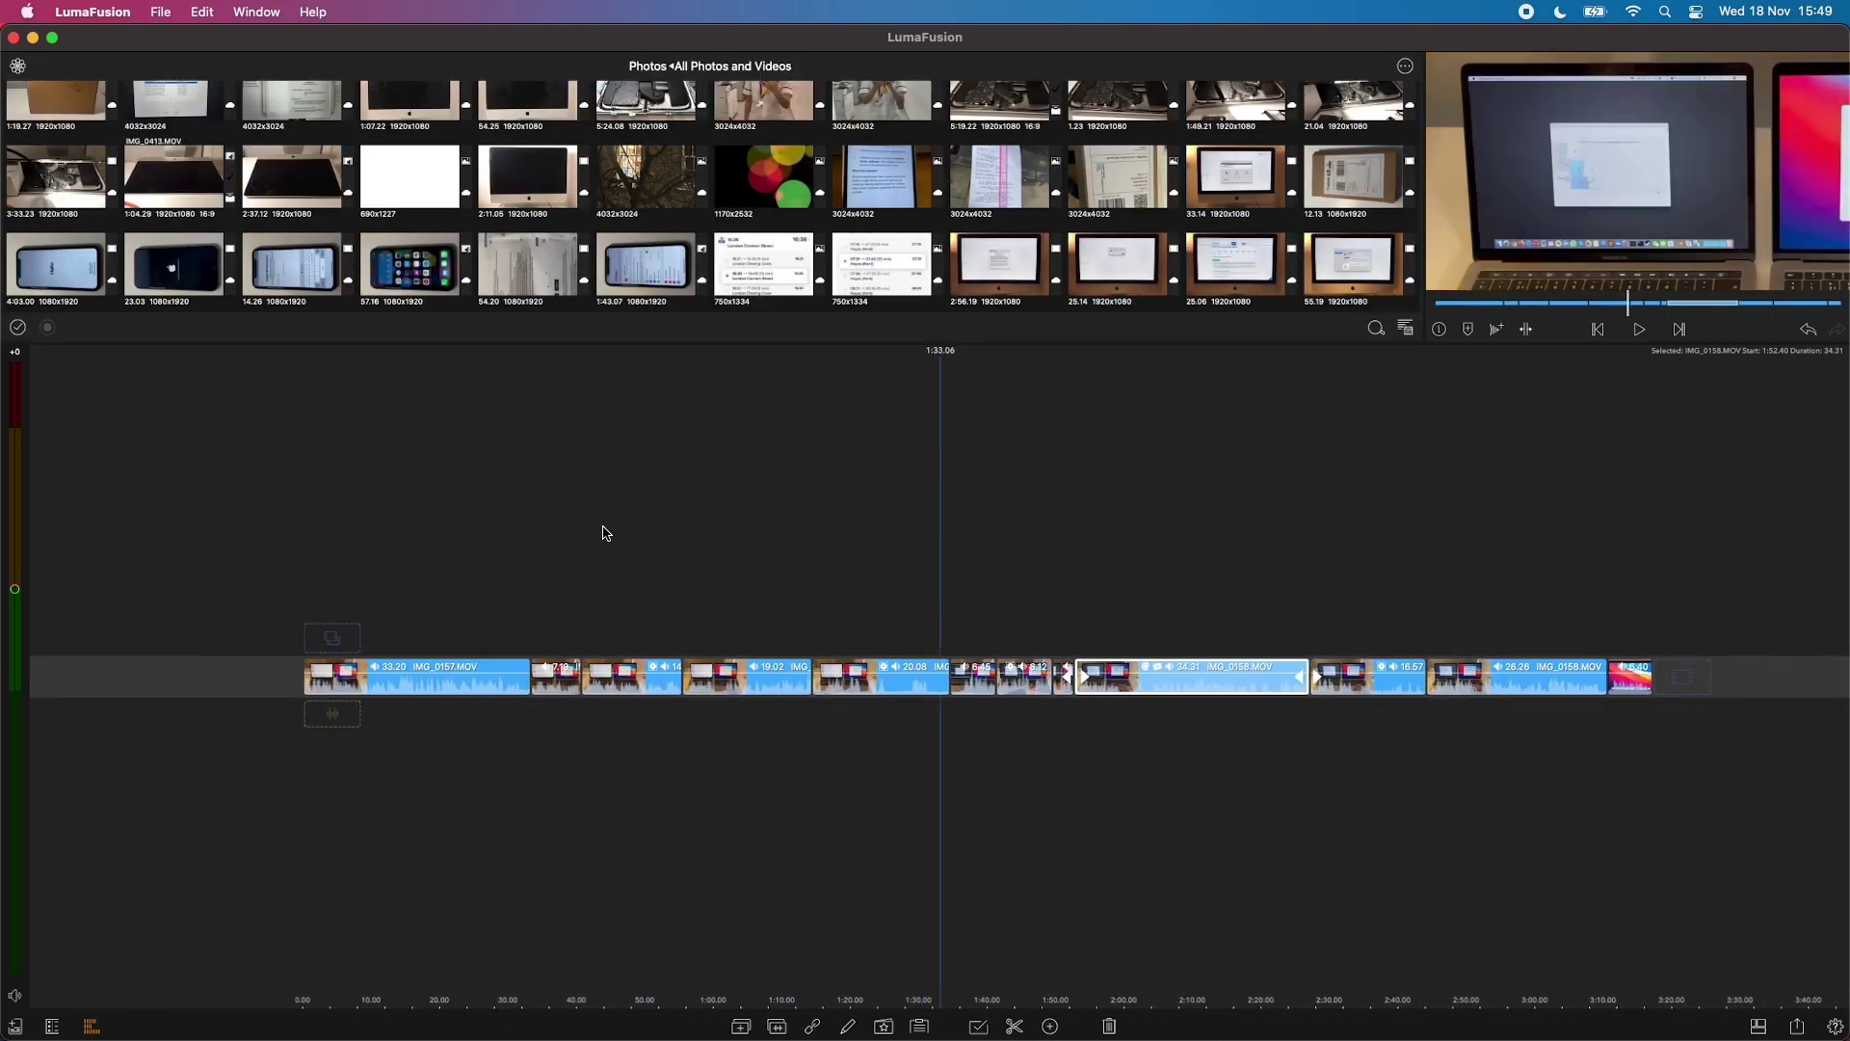
scroll(880, 517, right, 5)
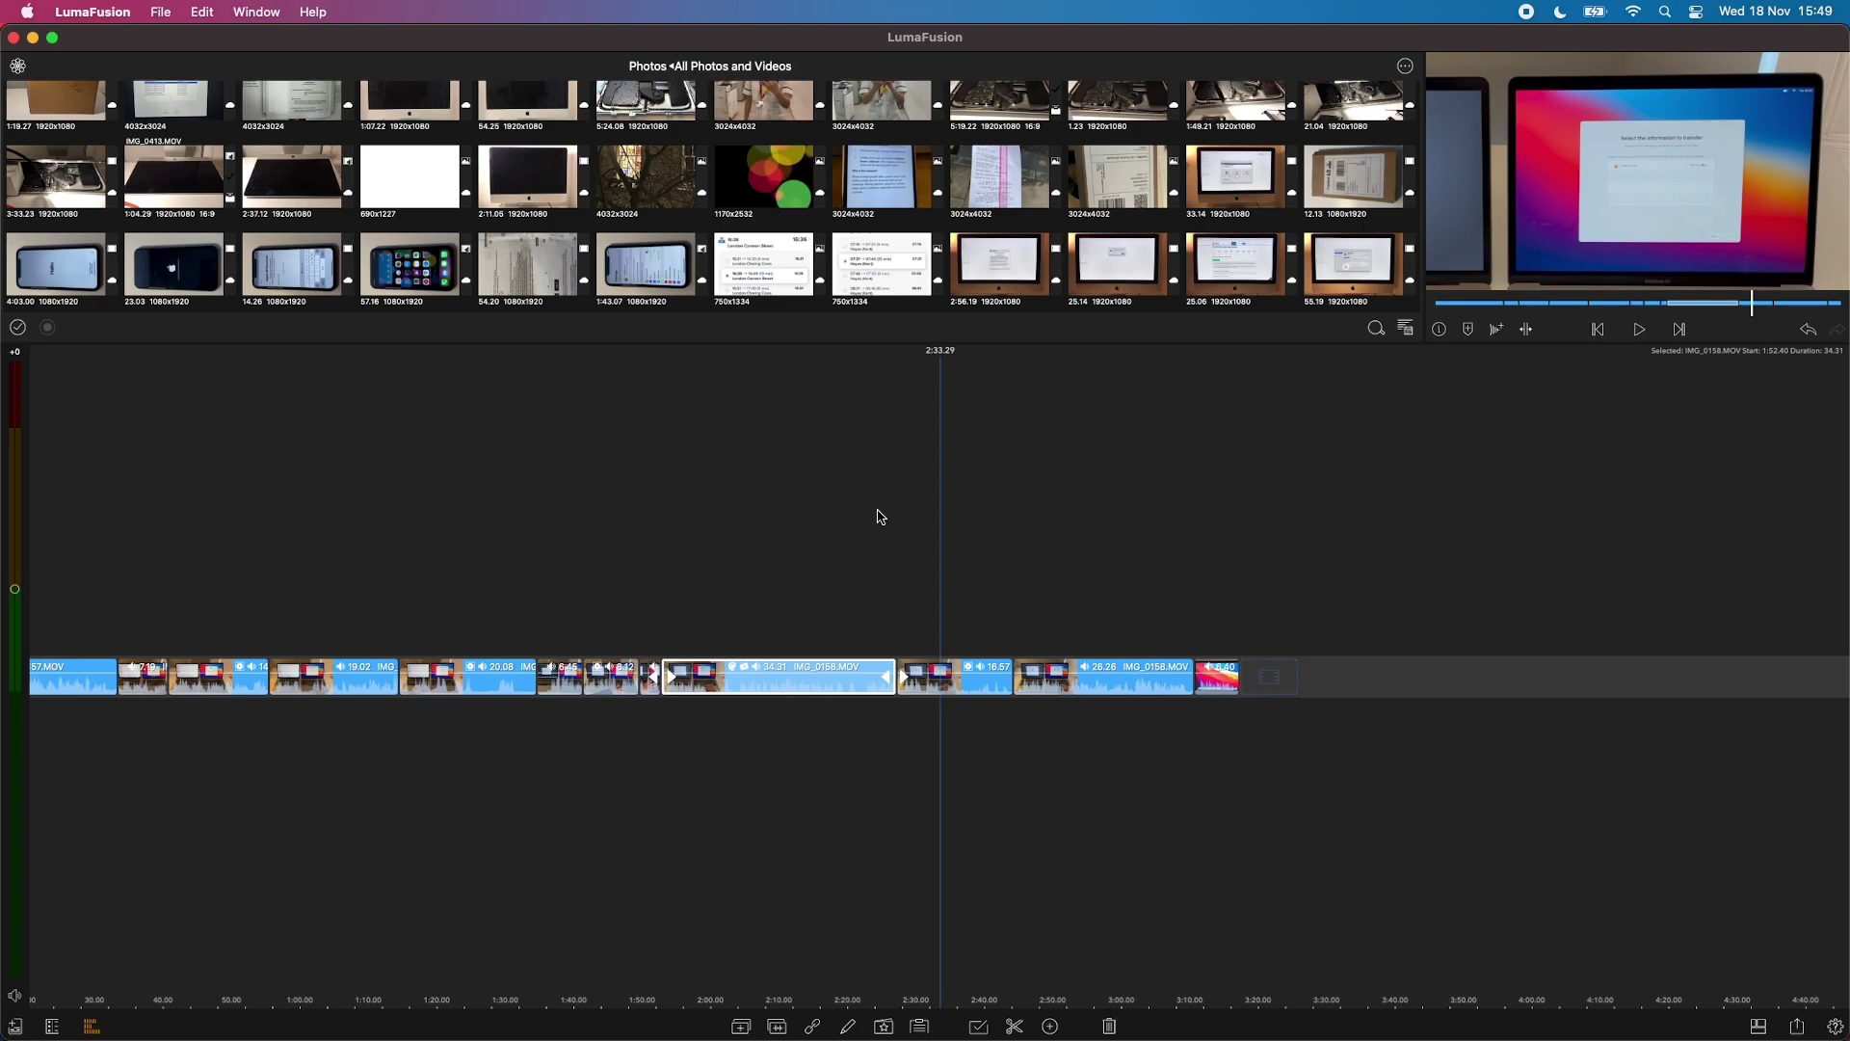